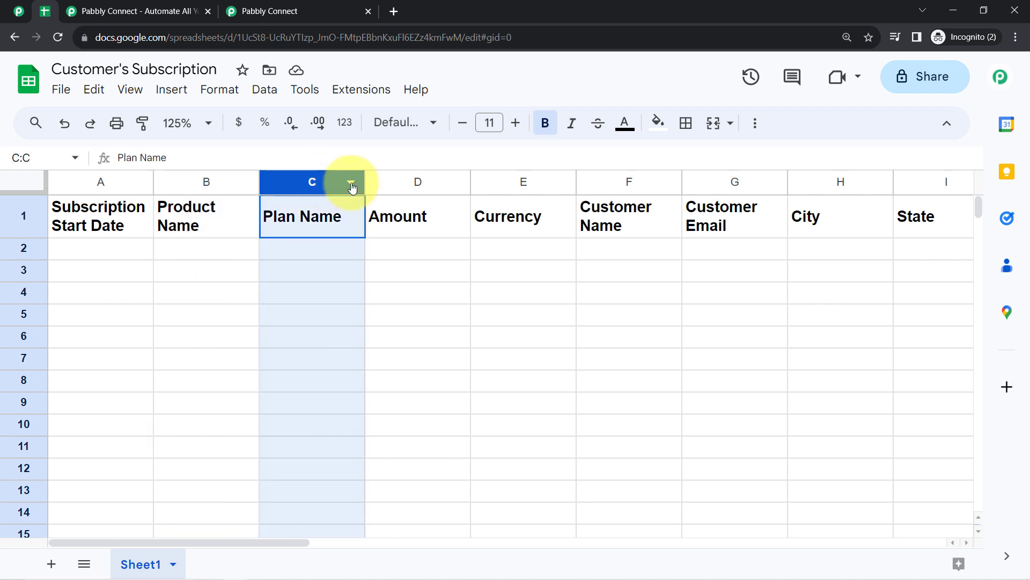
- Review the Customer's Subscription sheet columns alongside the Subscription Billing dashboard
click(452, 182)
click(552, 183)
click(592, 181)
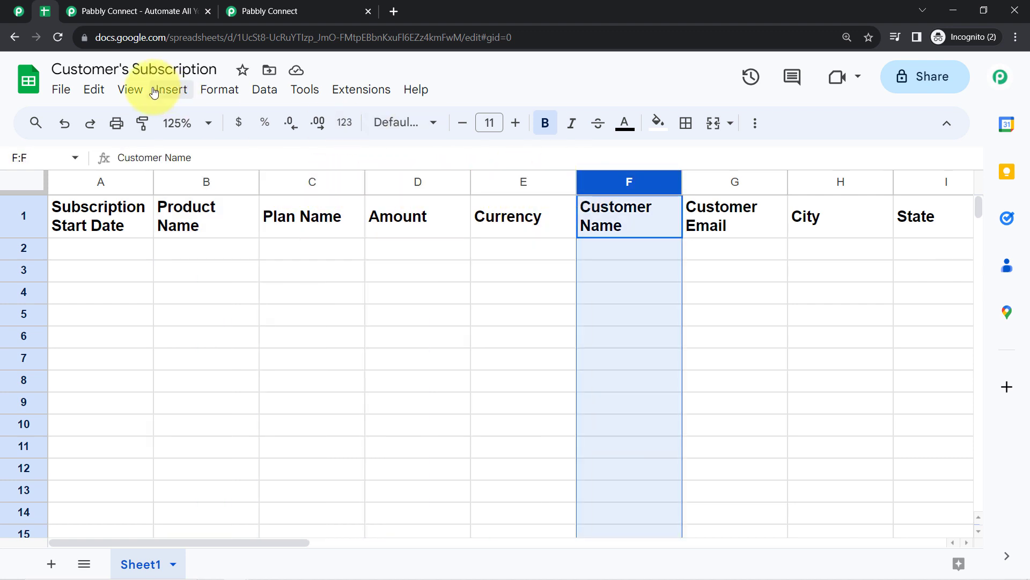
drag(77, 67, 204, 64)
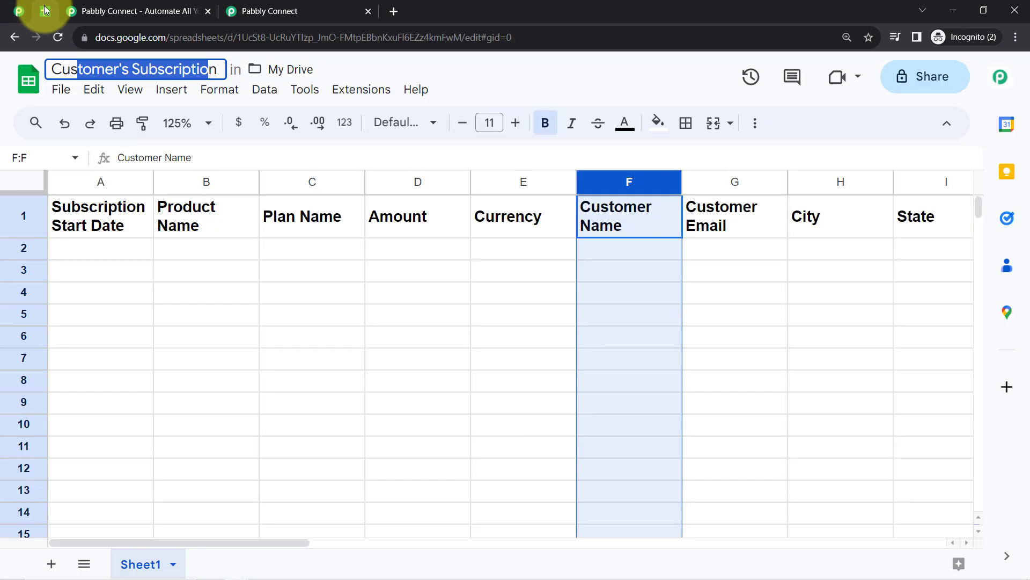
click(19, 11)
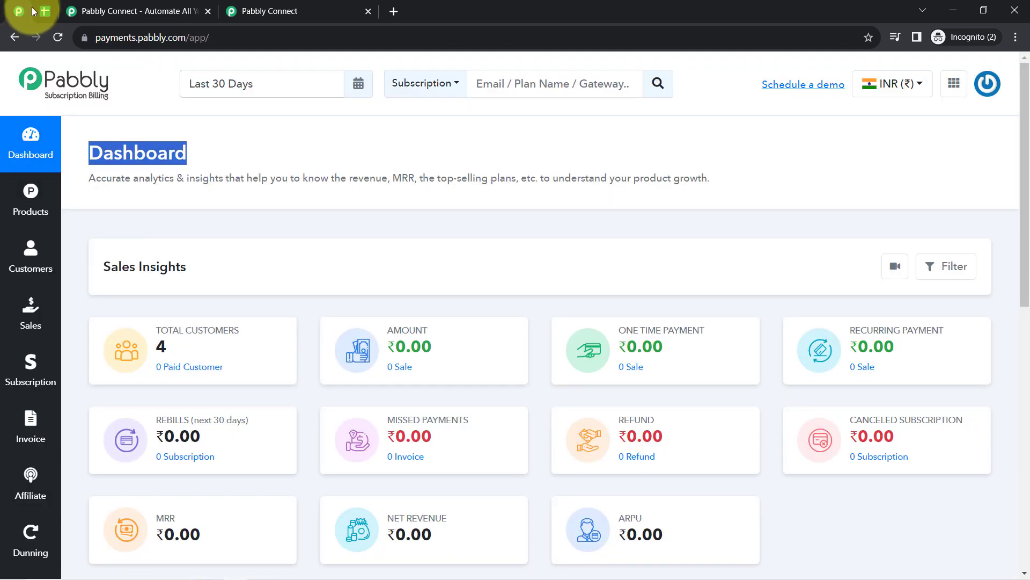
click(33, 10)
click(19, 11)
click(40, 13)
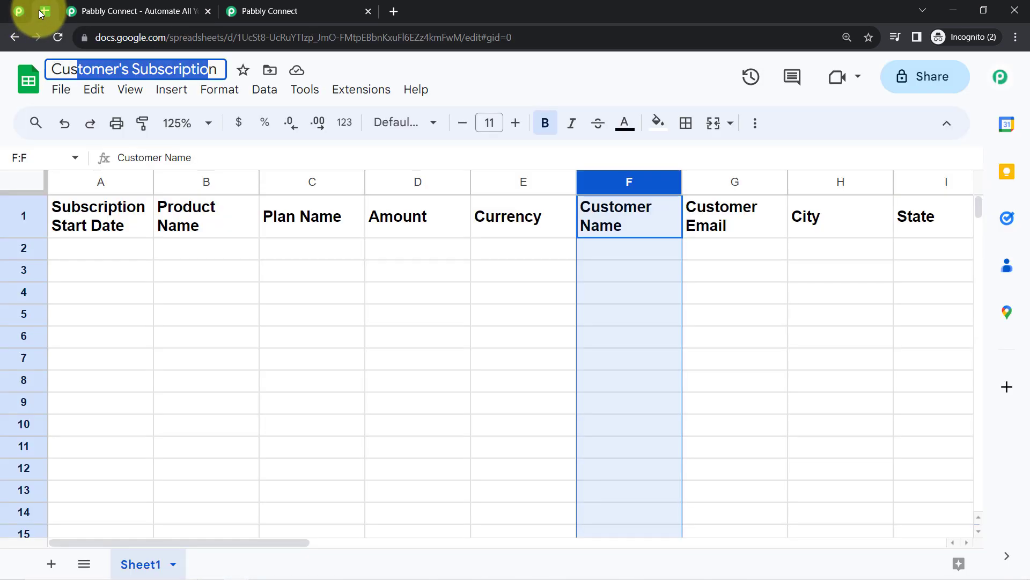
- Bring up the Pabbly Connect homepage and briefly view its dashboard
click(135, 11)
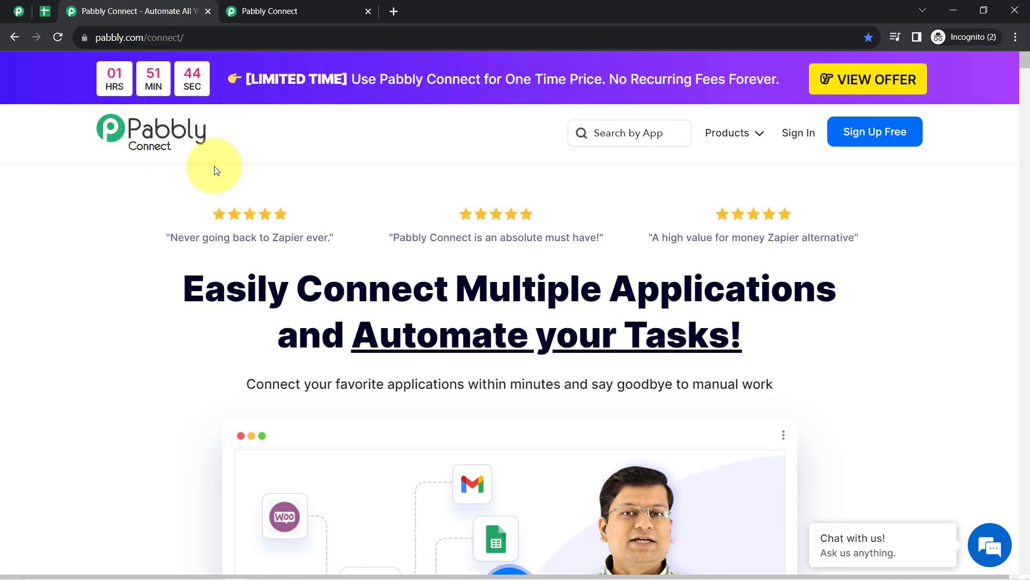
drag(206, 288, 787, 334)
click(262, 6)
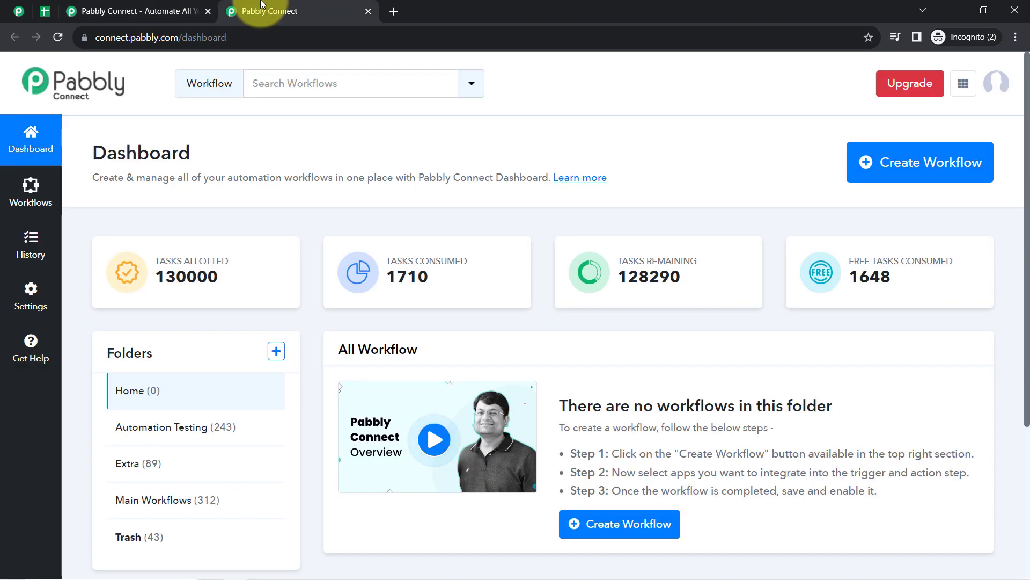
scroll(446, 323, down, 3)
scroll(455, 356, up, 3)
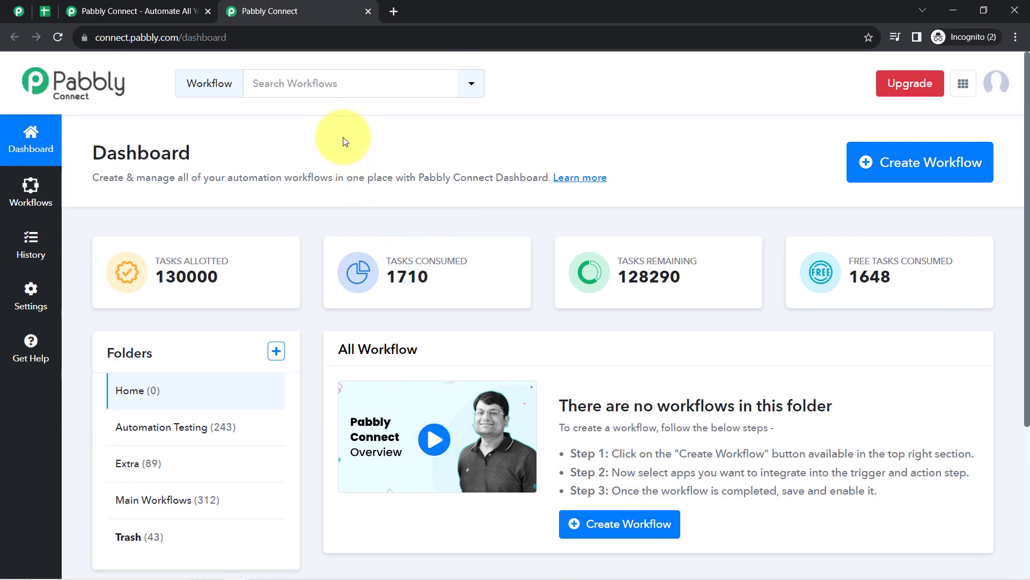
click(163, 5)
click(166, 299)
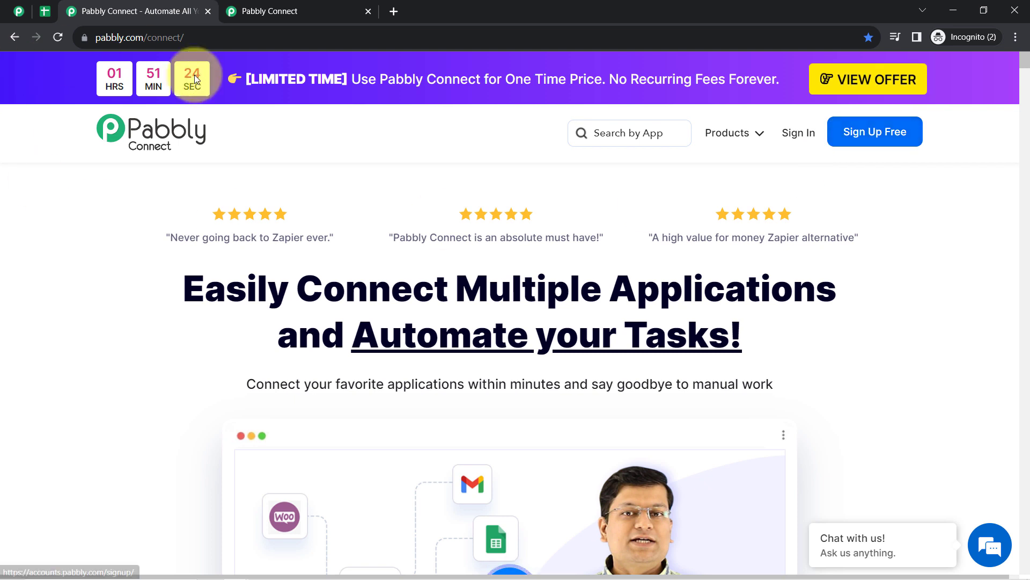
- Settle on the Pabbly Connect dashboard and point out its Dashboard heading
click(17, 10)
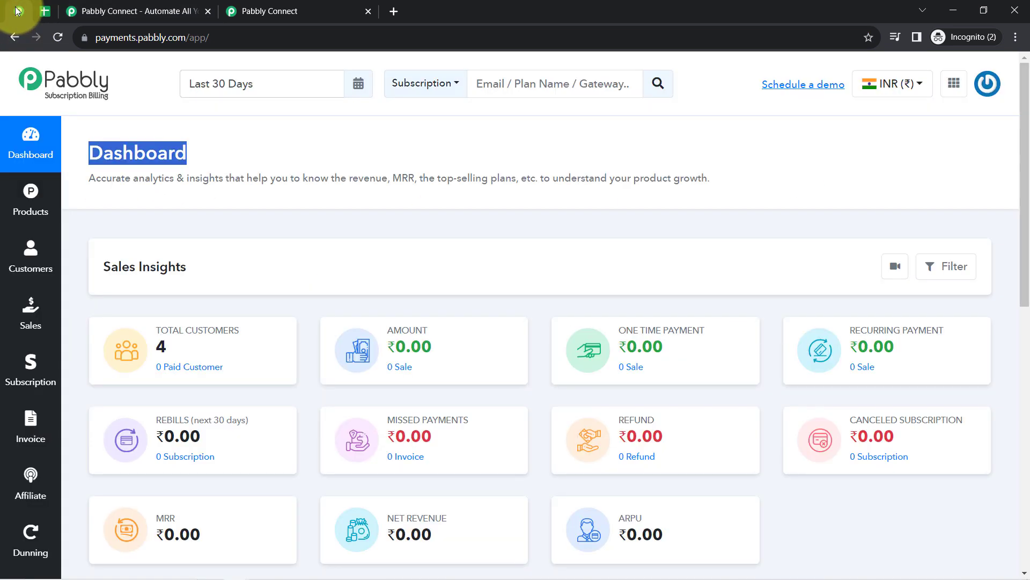
click(128, 10)
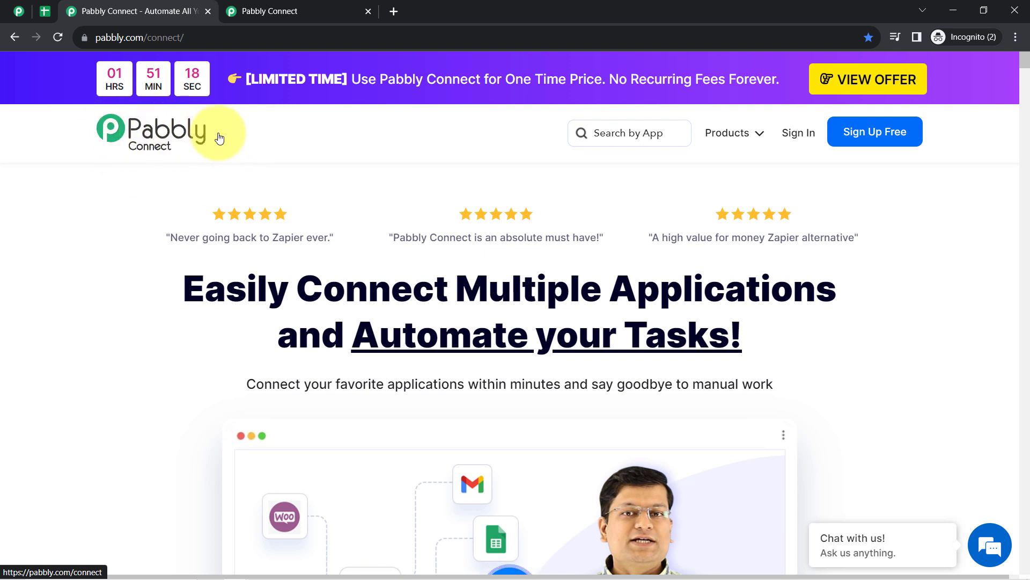
click(269, 9)
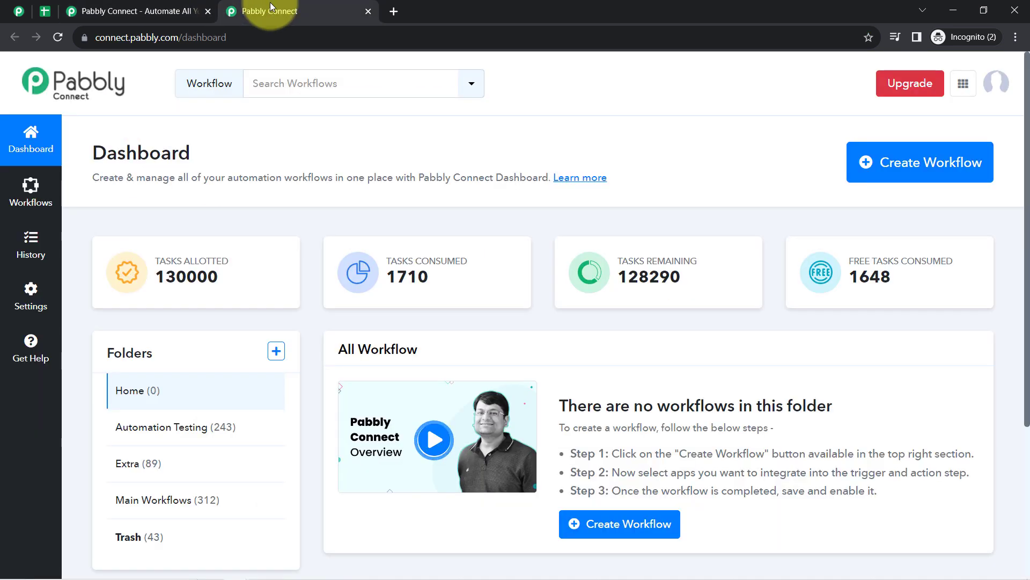
drag(109, 153, 170, 152)
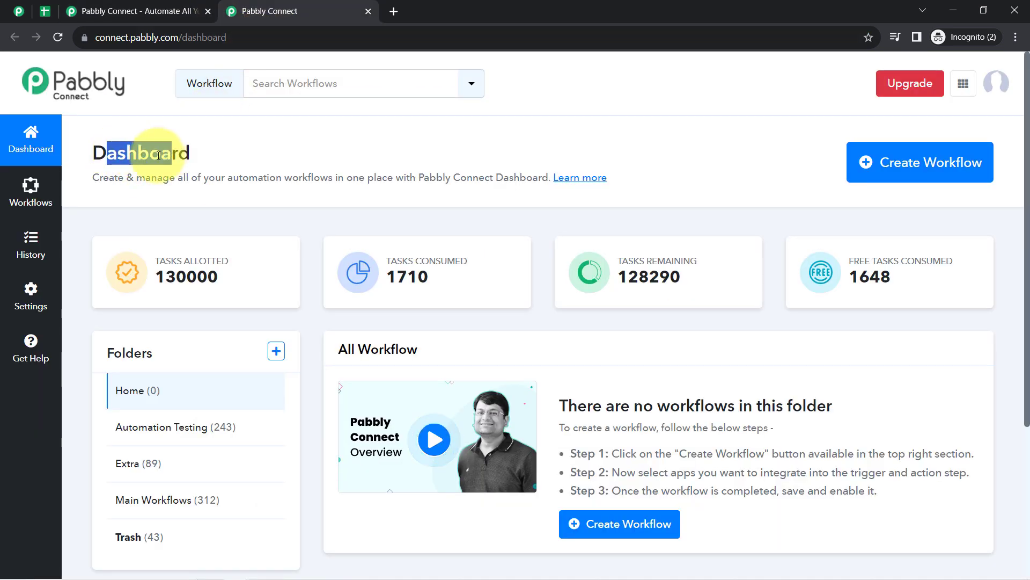
click(145, 152)
drag(95, 152, 415, 179)
click(415, 179)
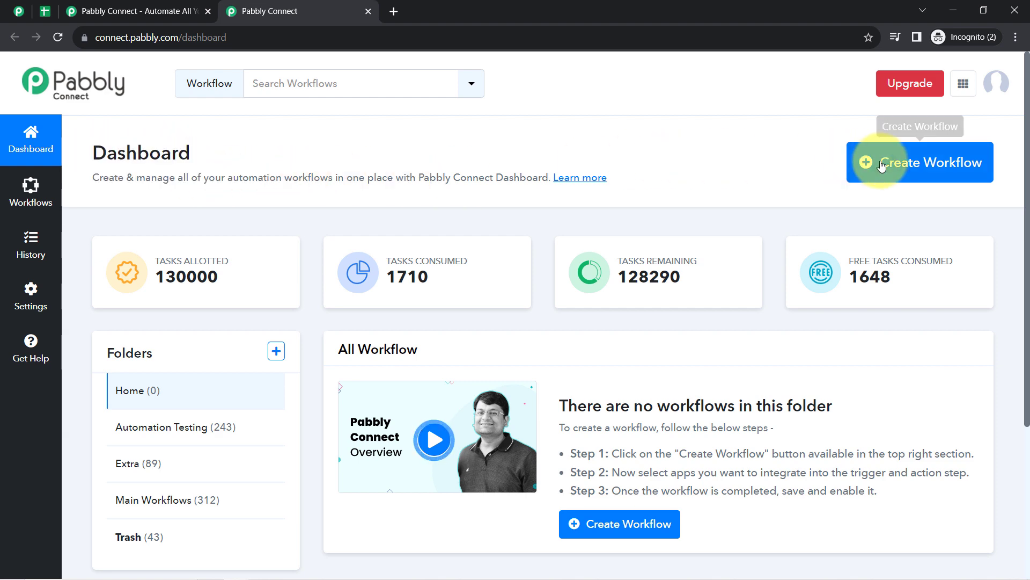
- Create a workflow named 'Add Subscriptions from Pabbly Subscription Billing to Google Sheets'
click(860, 161)
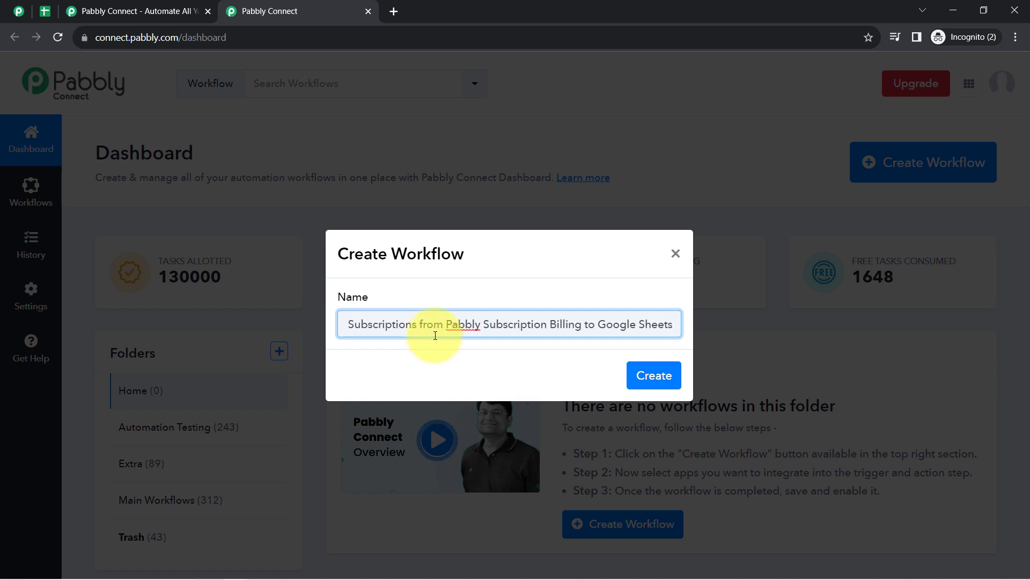
drag(405, 331, 216, 337)
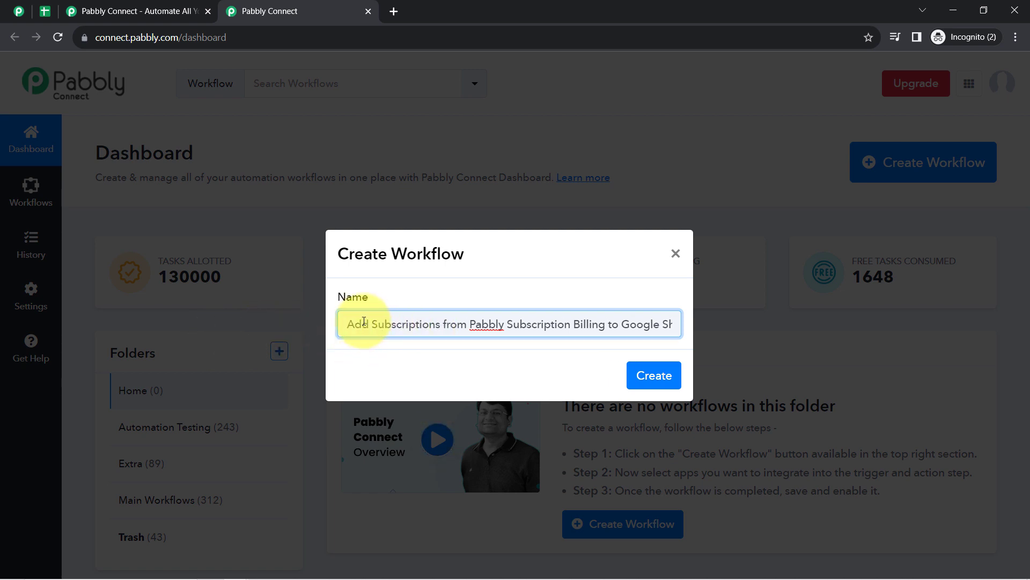
drag(374, 322, 713, 315)
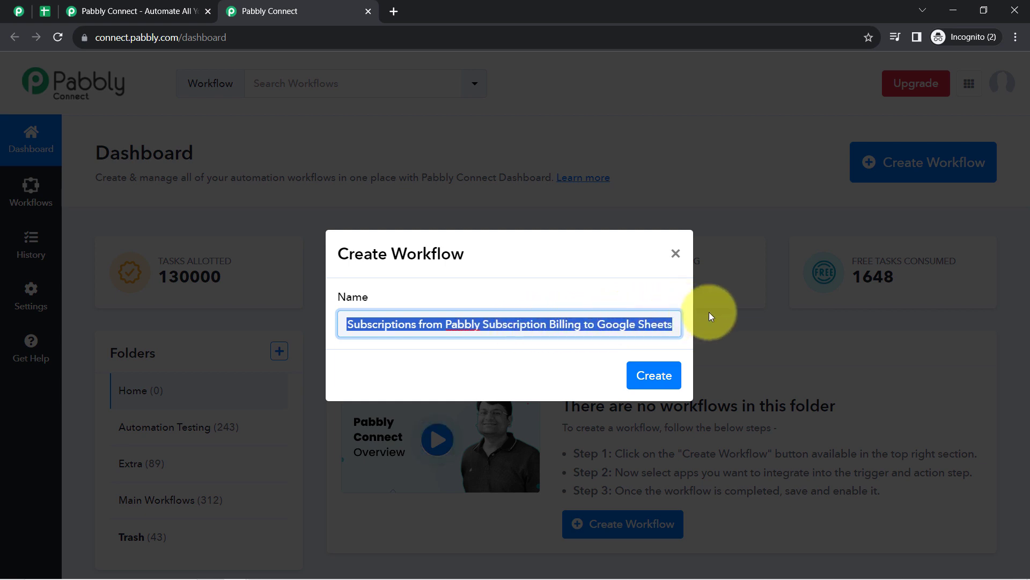
click(644, 324)
click(666, 376)
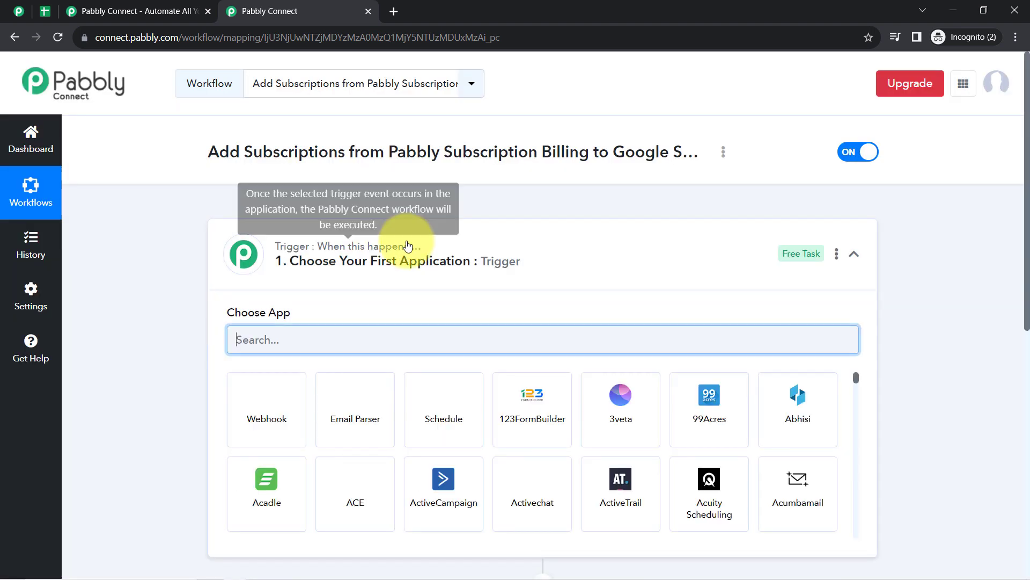
- Search 'pabbly' and choose Pabbly Subscription Billing as the workflow's trigger app
click(408, 246)
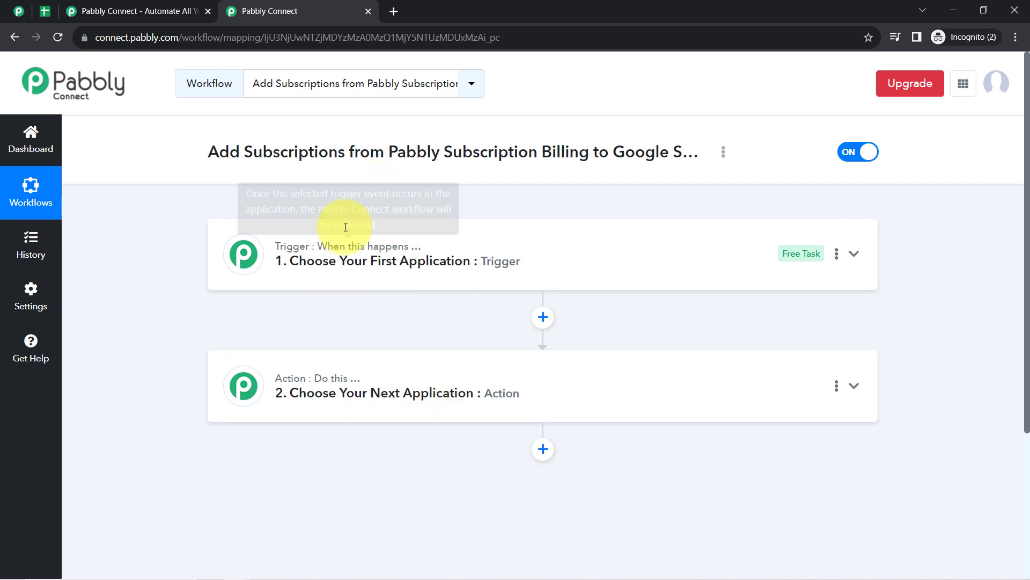
drag(230, 152, 673, 151)
click(437, 237)
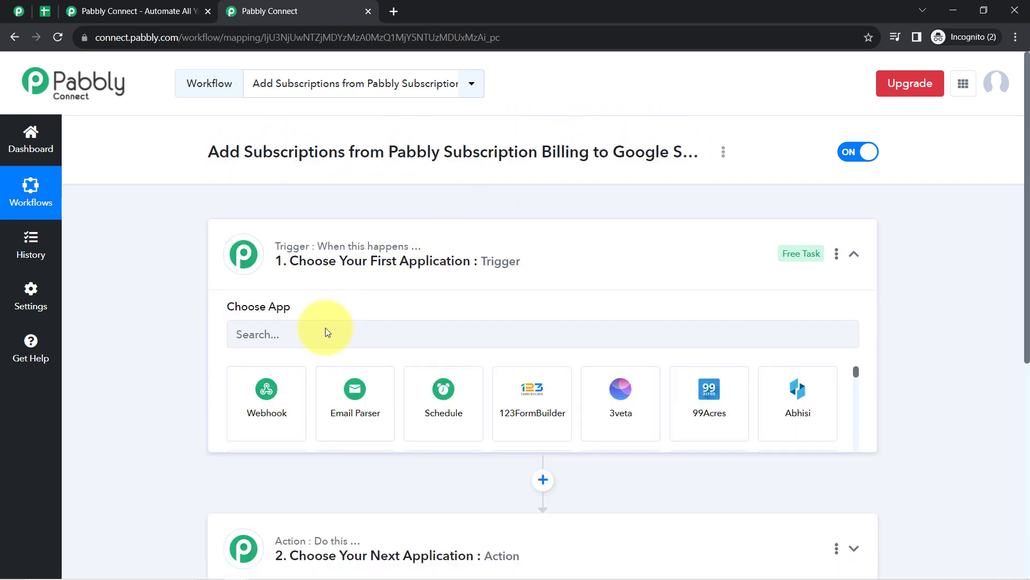
click(311, 335)
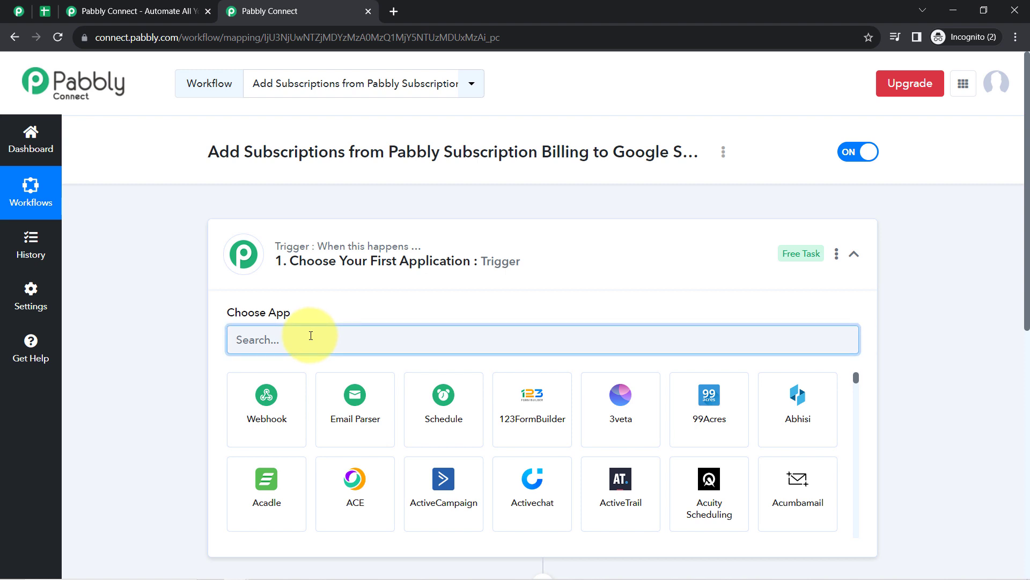
text(pabbl)
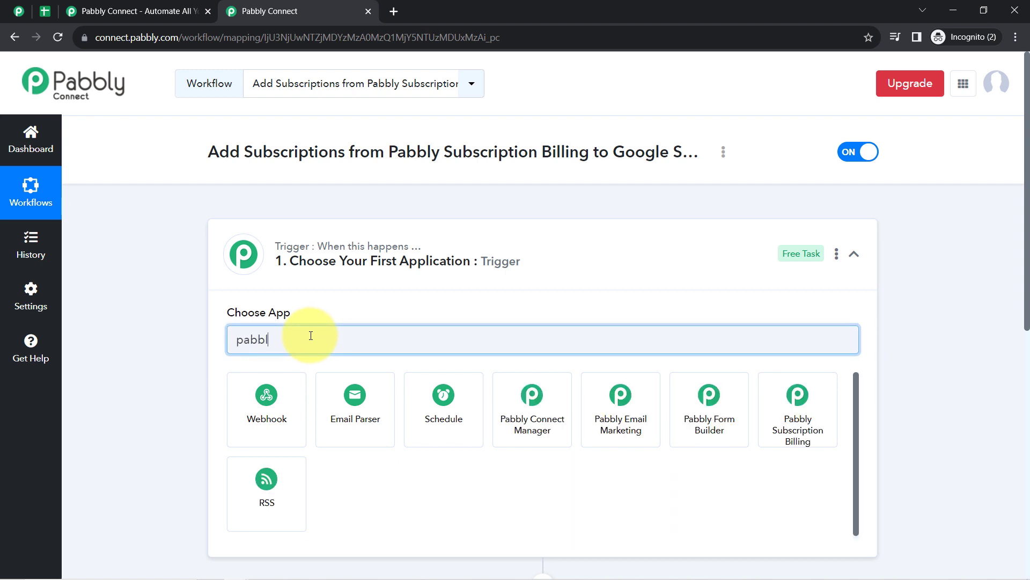
text(y)
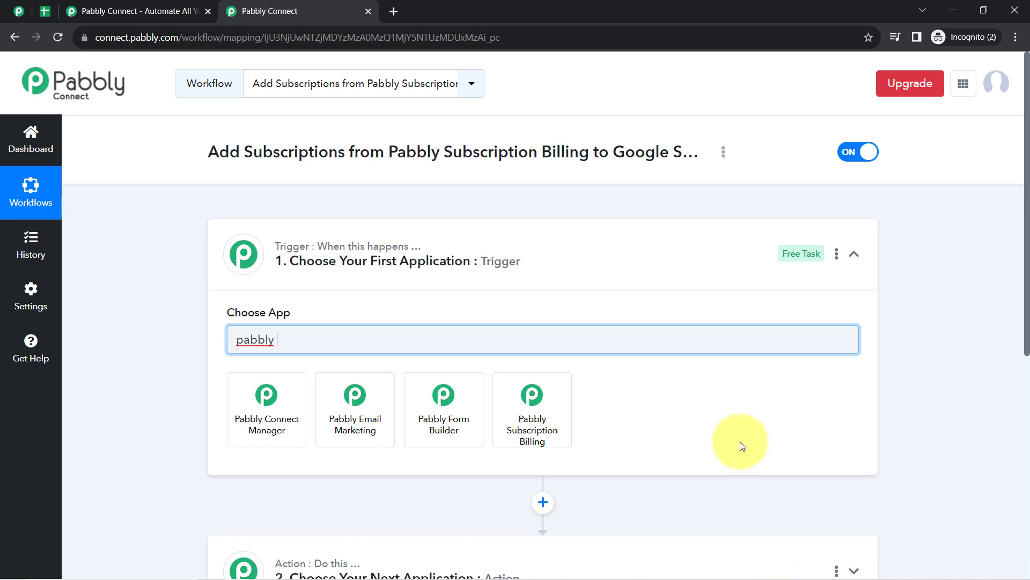
click(551, 418)
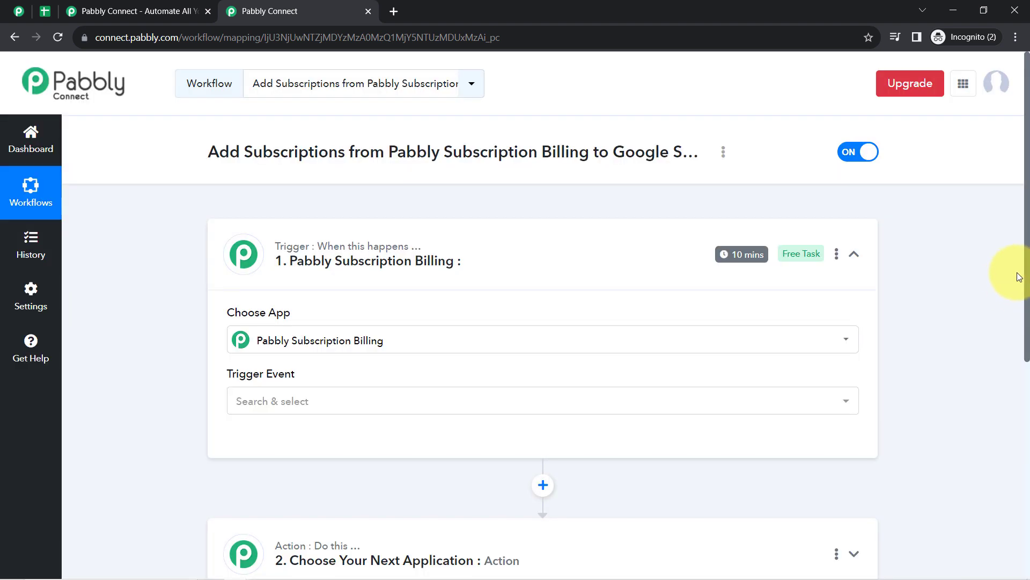
drag(1027, 286, 1019, 391)
scroll(543, 345, down, 1)
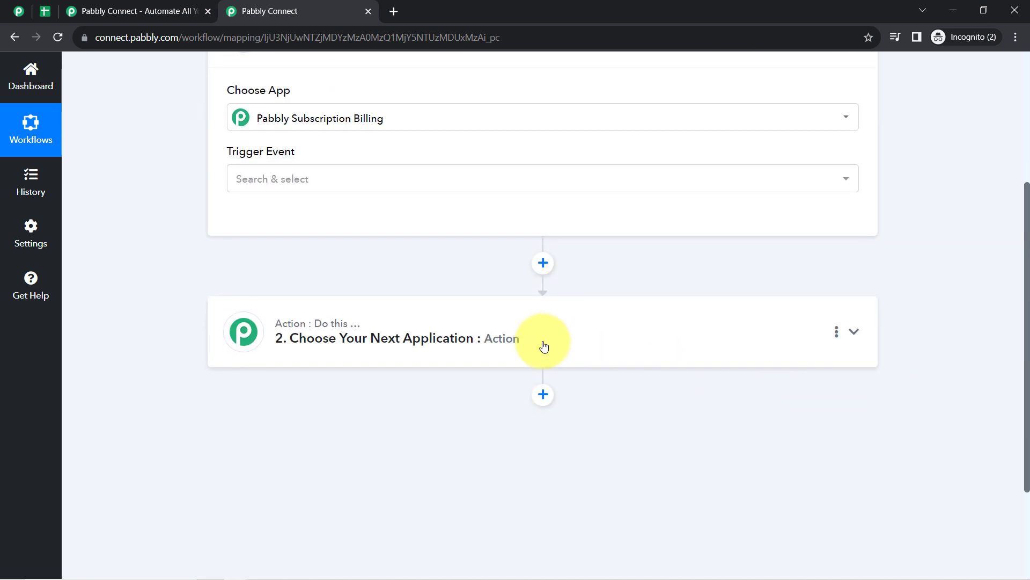
- Search 'sheet' and choose Google Sheets as the action app
click(424, 350)
click(282, 413)
text(sheet)
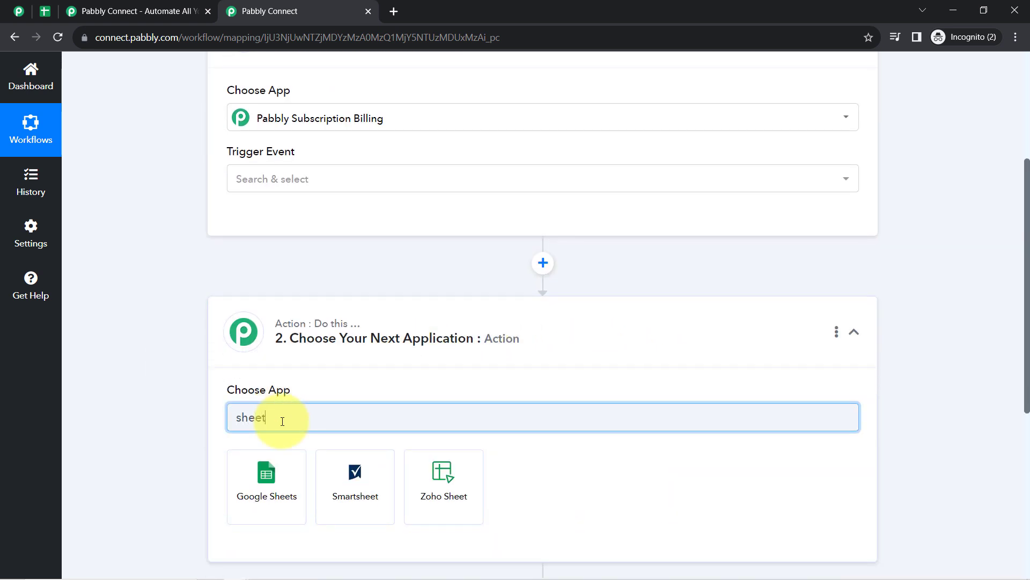
click(256, 470)
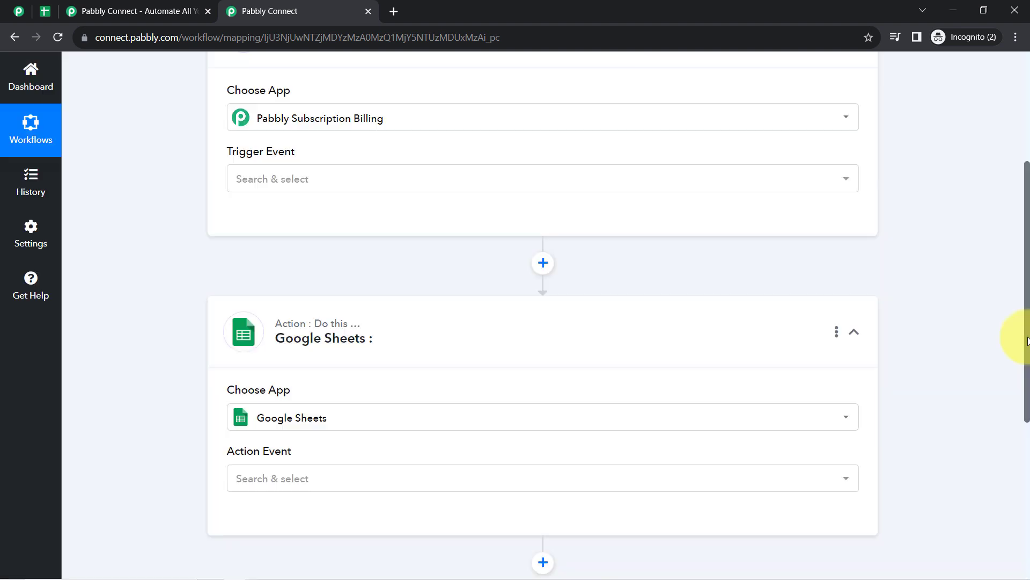
drag(1028, 335, 1015, 202)
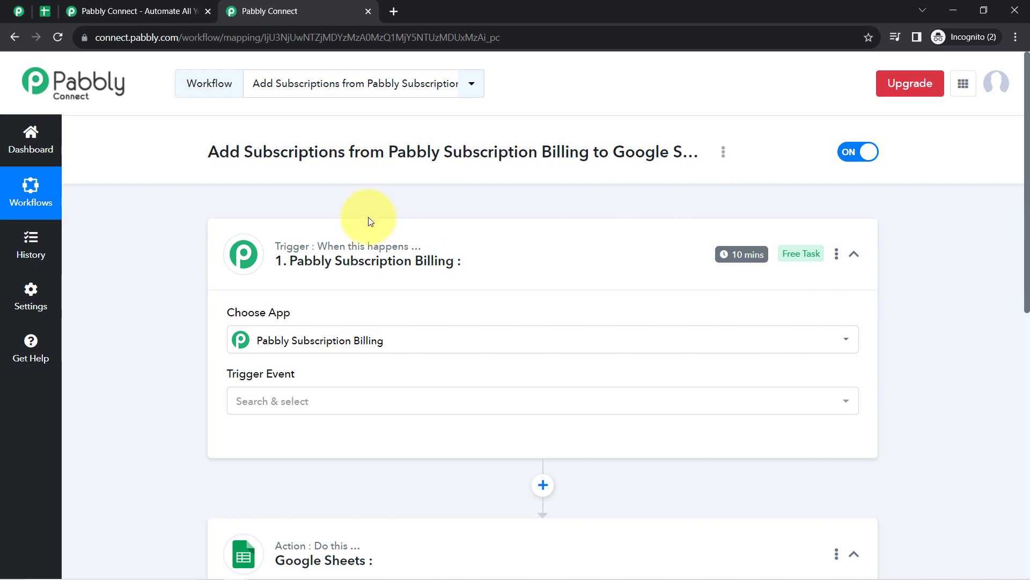
- Collapse both steps, then reopen the trigger to show its trigger event list
click(357, 272)
click(306, 403)
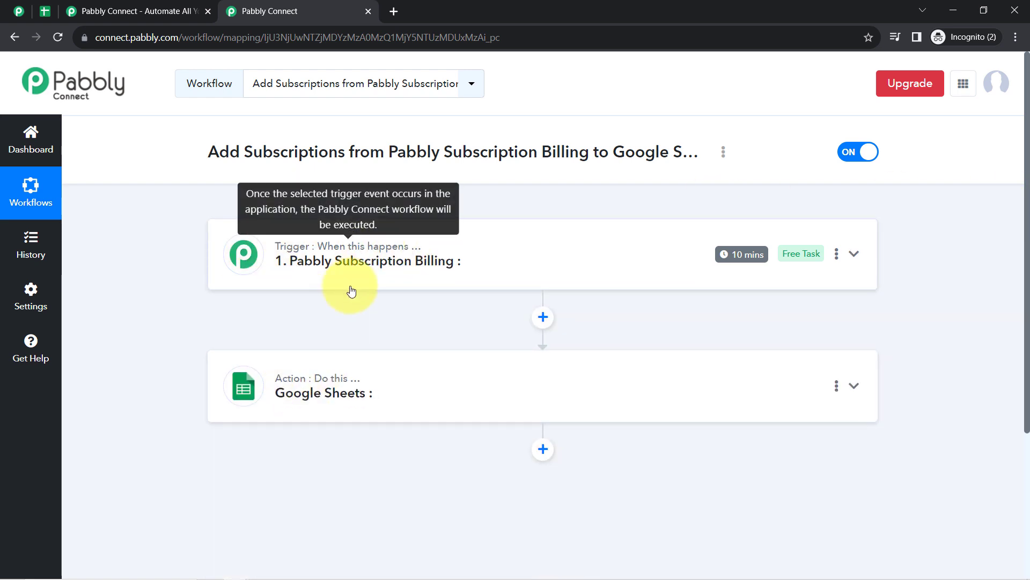
click(370, 268)
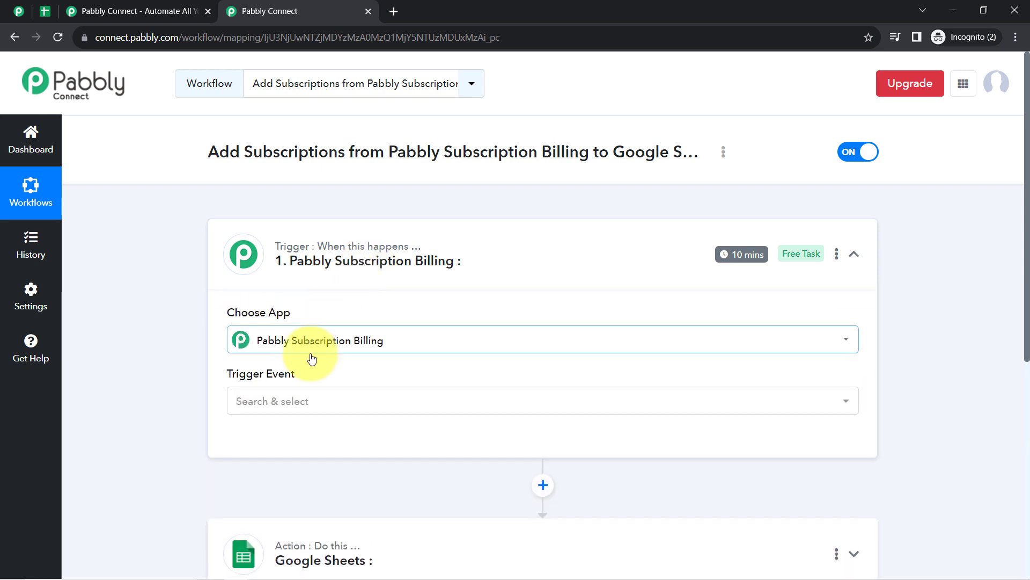
click(257, 400)
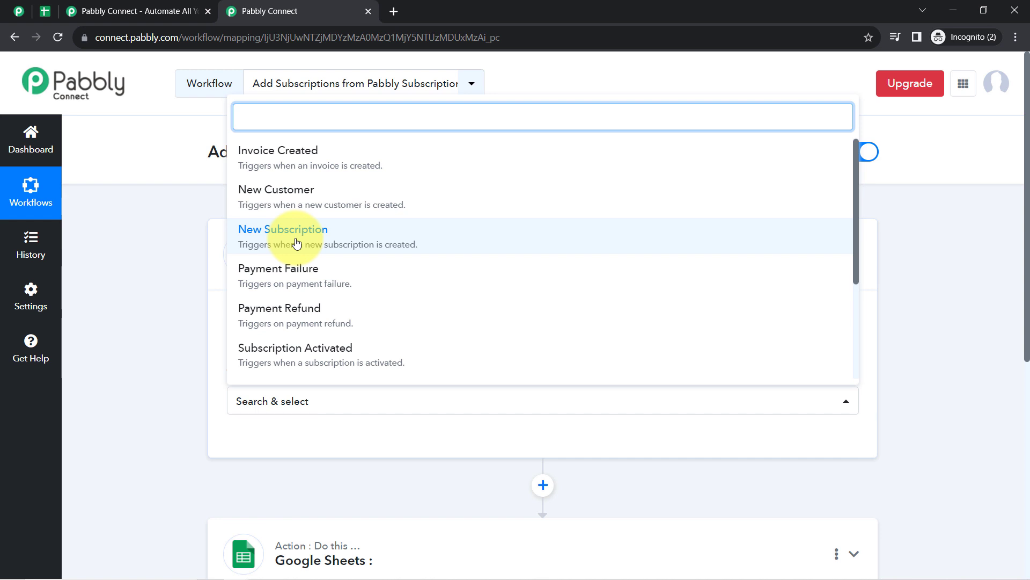
- Set the trigger event to New Subscription and glance at the subscriptions list
click(279, 241)
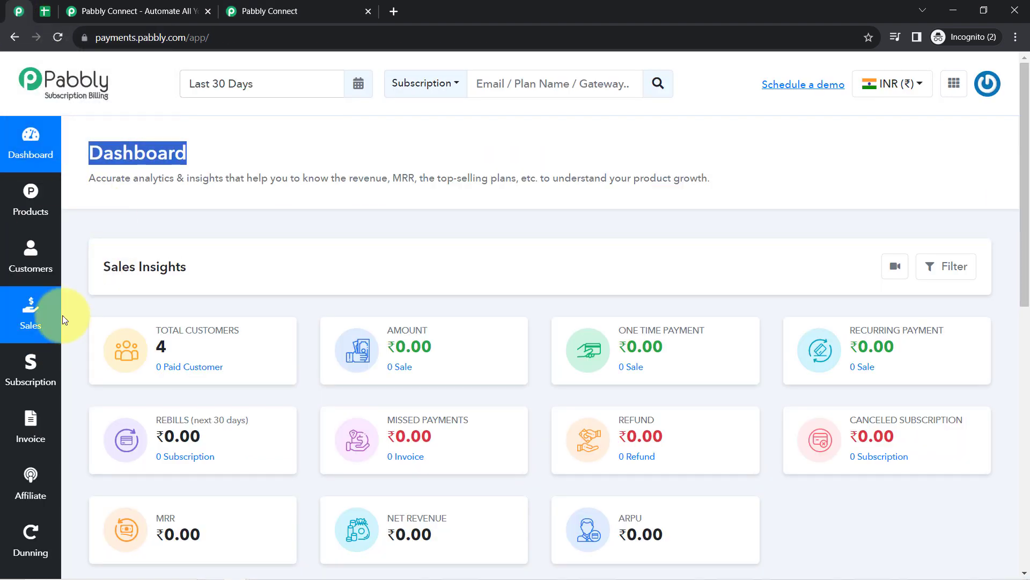
click(56, 352)
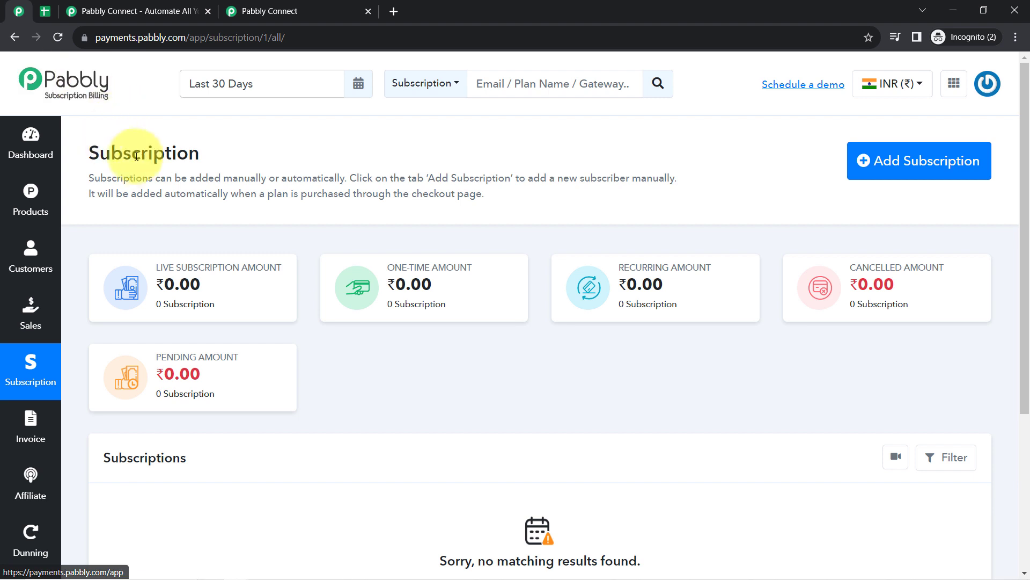
click(270, 6)
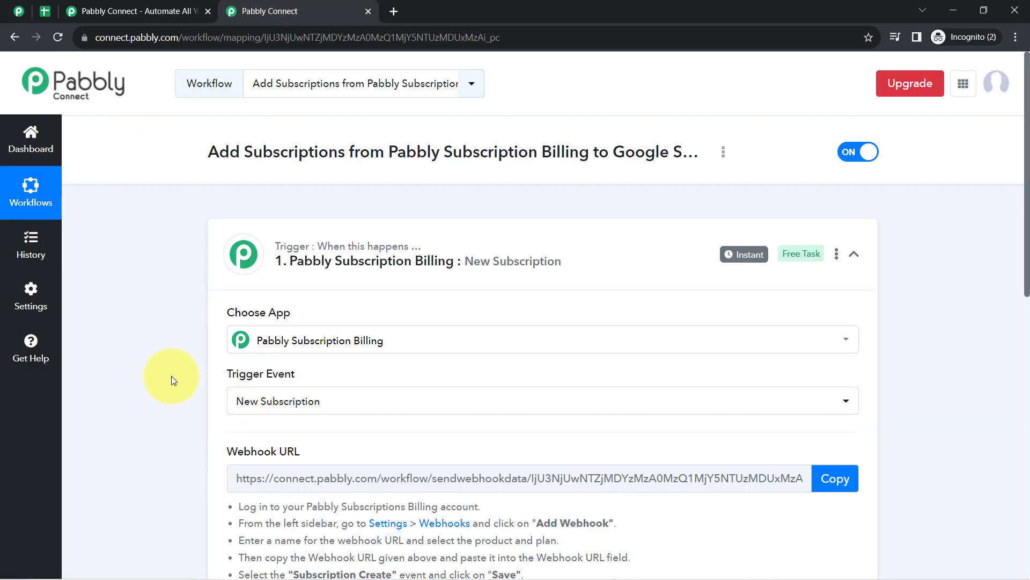
- Review the webhook setup instructions and copy the New Subscription webhook URL
drag(1014, 198, 1015, 290)
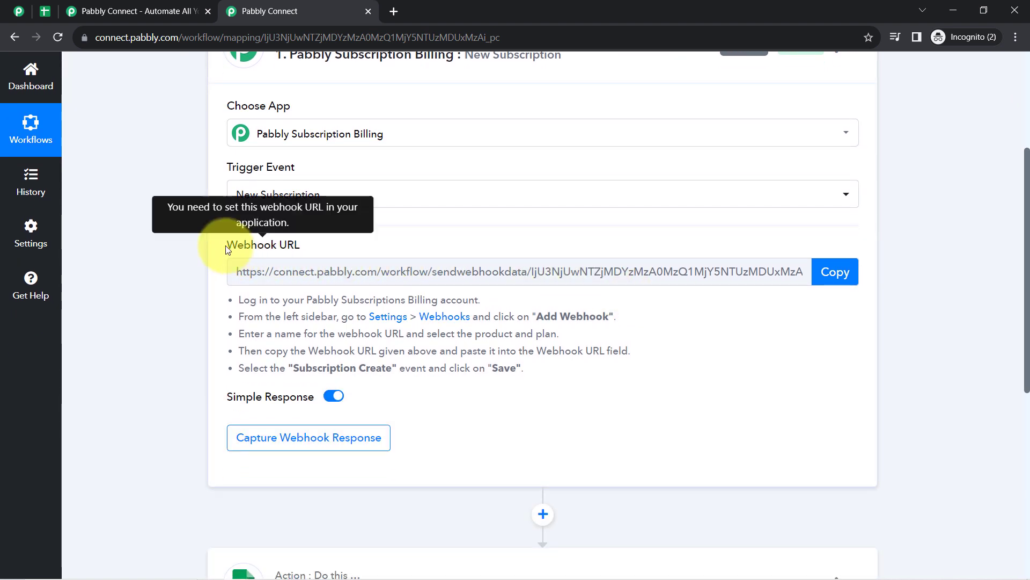
drag(227, 244, 329, 237)
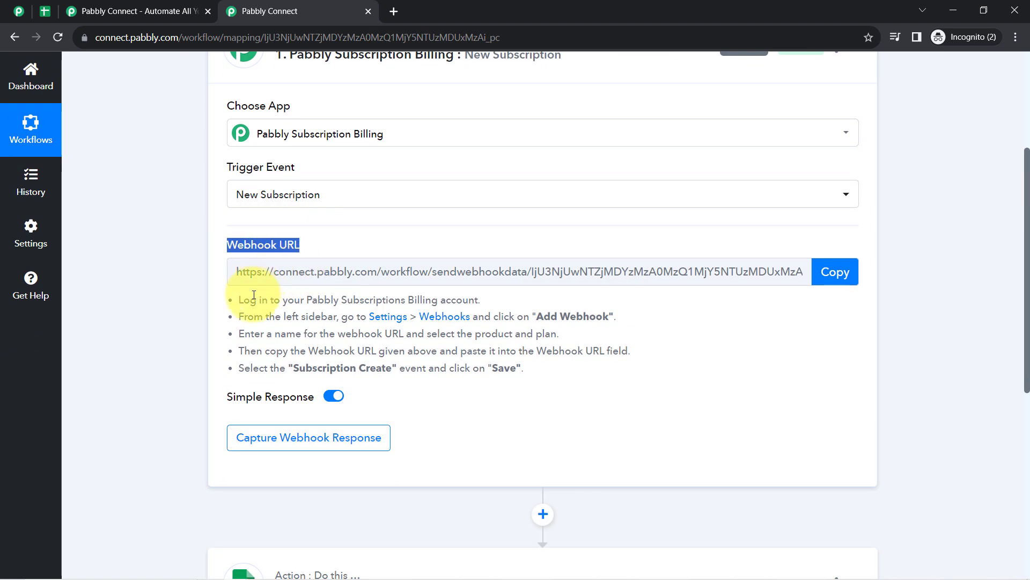
drag(250, 294, 494, 368)
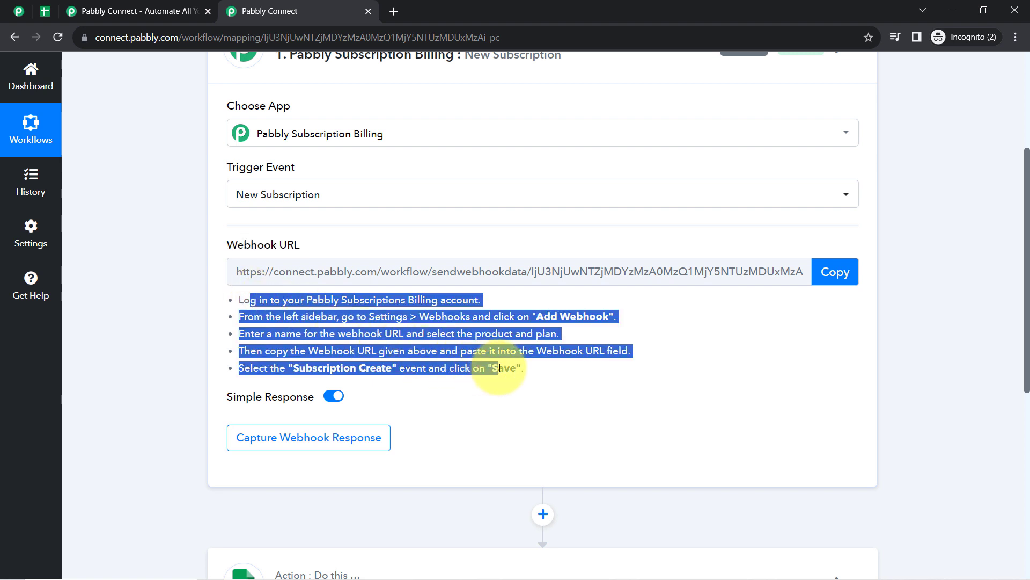
click(480, 336)
click(833, 271)
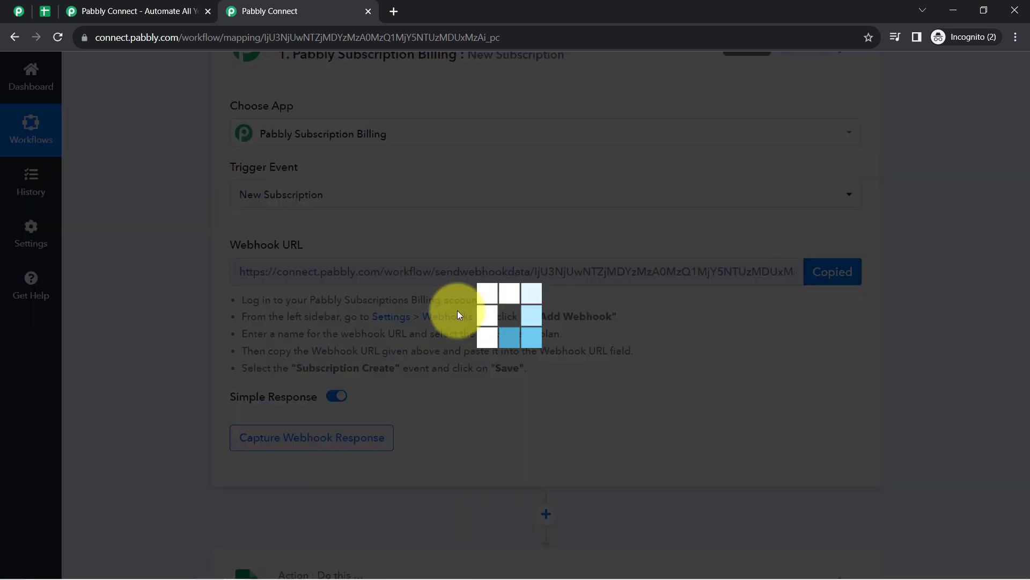
- Delete the existing 'connect' webhook under Settings > Webhooks in Subscription Billing
click(9, 6)
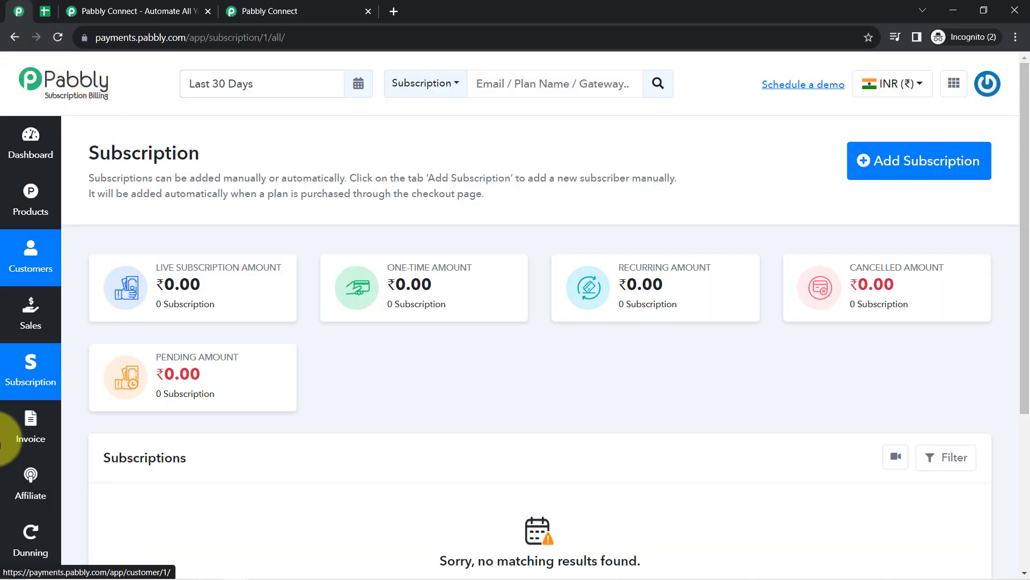
scroll(1, 480, down, 5)
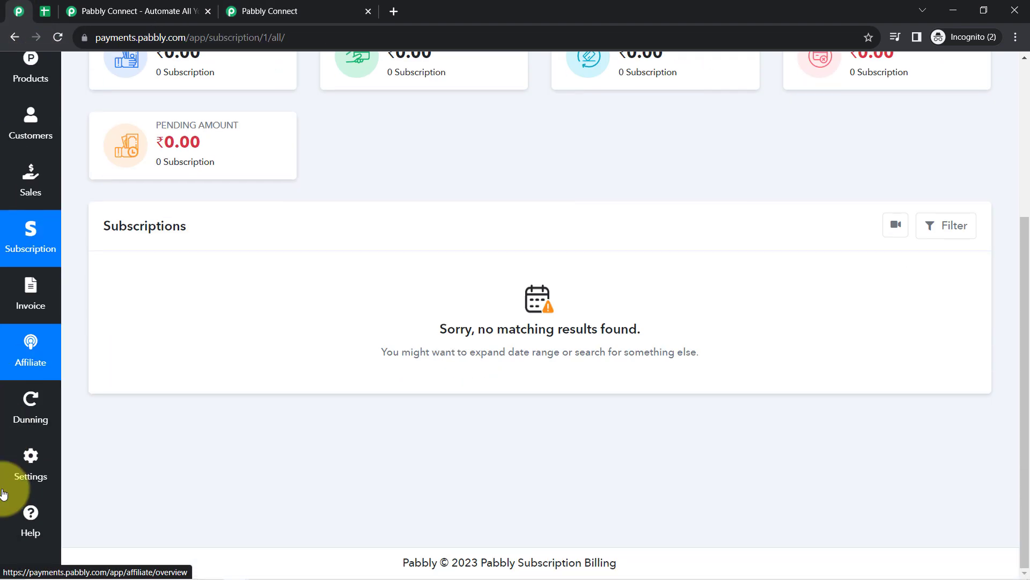
click(28, 477)
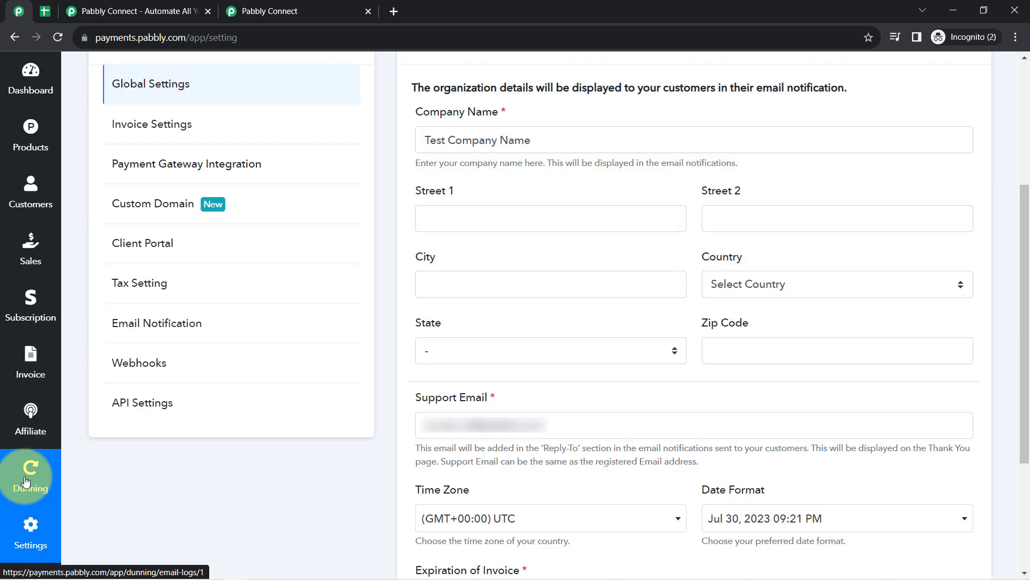
click(175, 367)
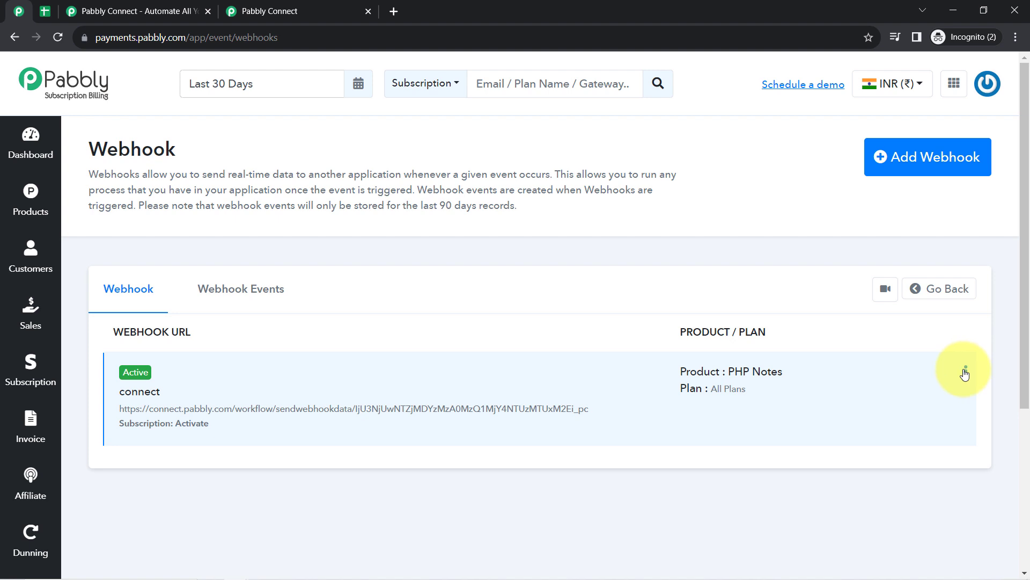
click(964, 373)
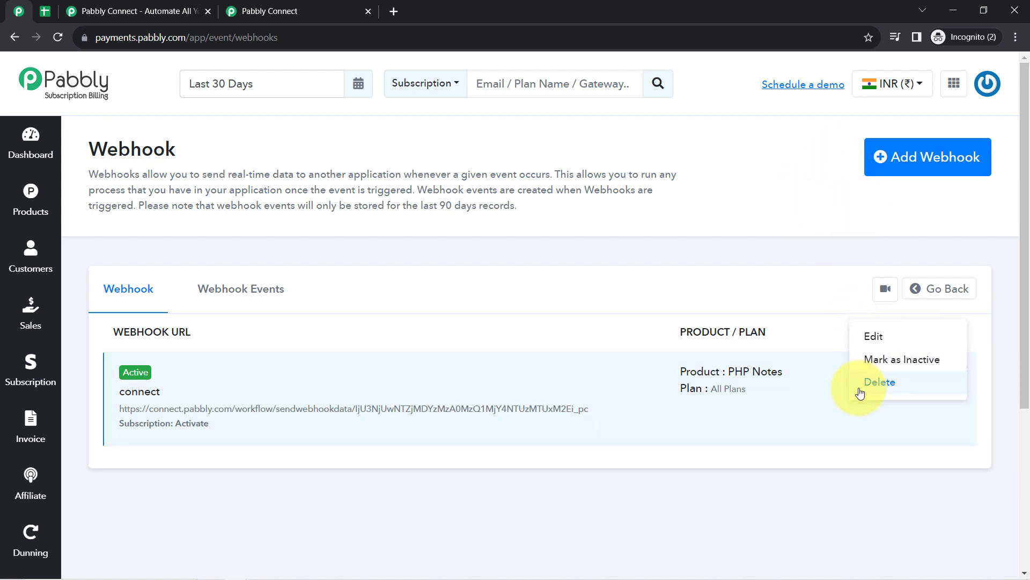
click(861, 392)
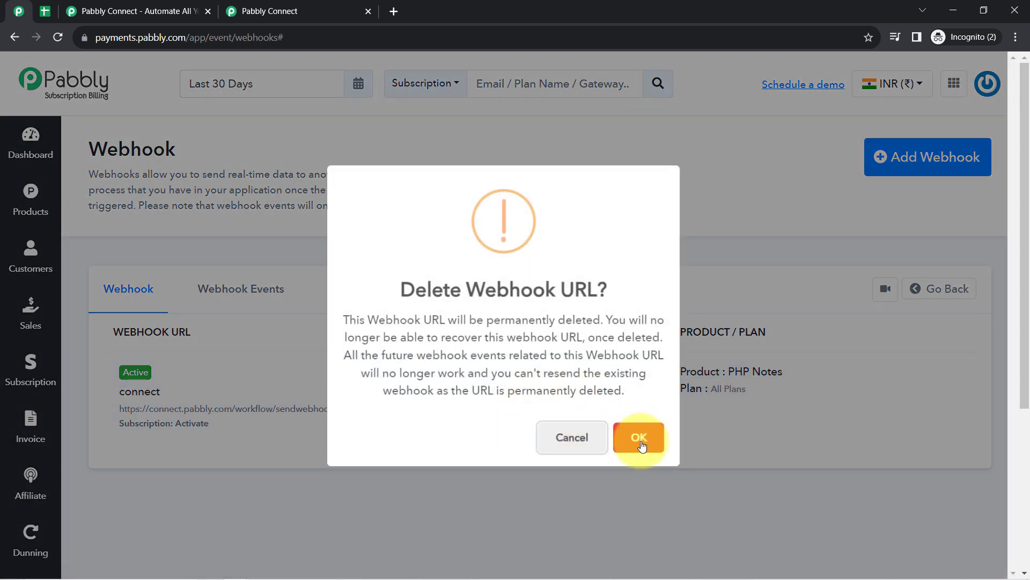
click(639, 436)
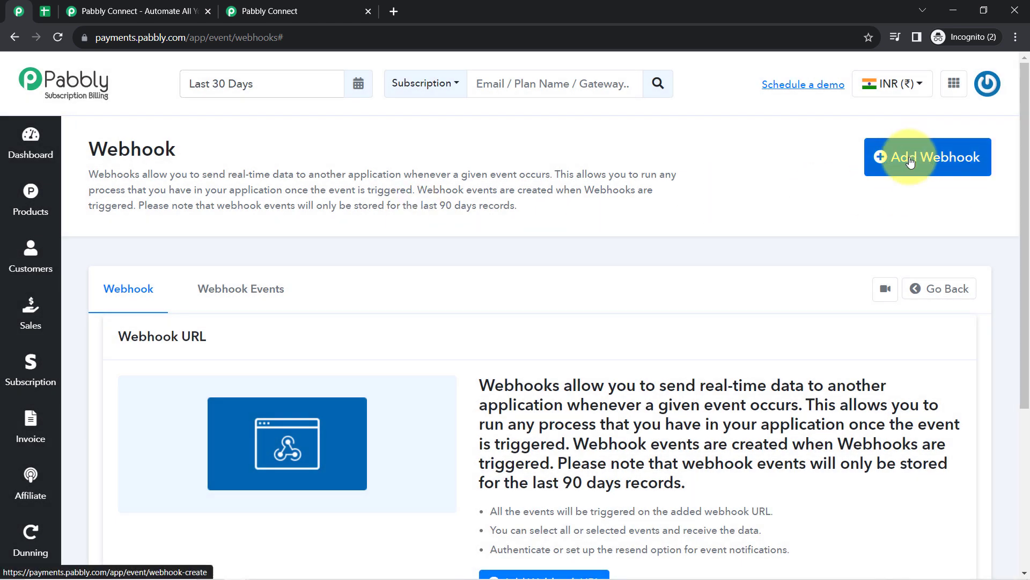
- Add a webhook named 'Connection with Pabbly Connect', keeping All Products and All Plan
click(906, 162)
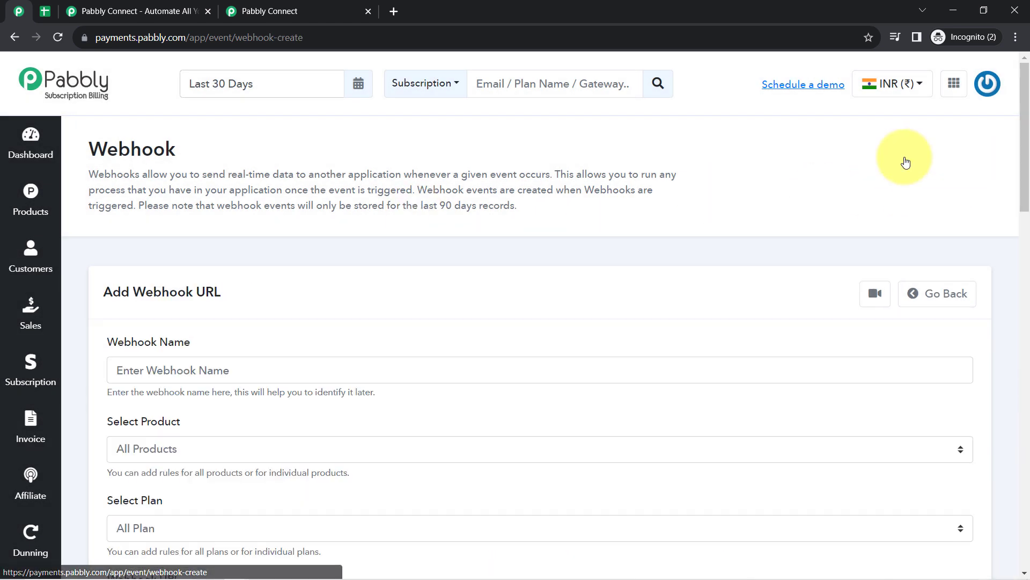
drag(1027, 199, 1028, 244)
click(224, 202)
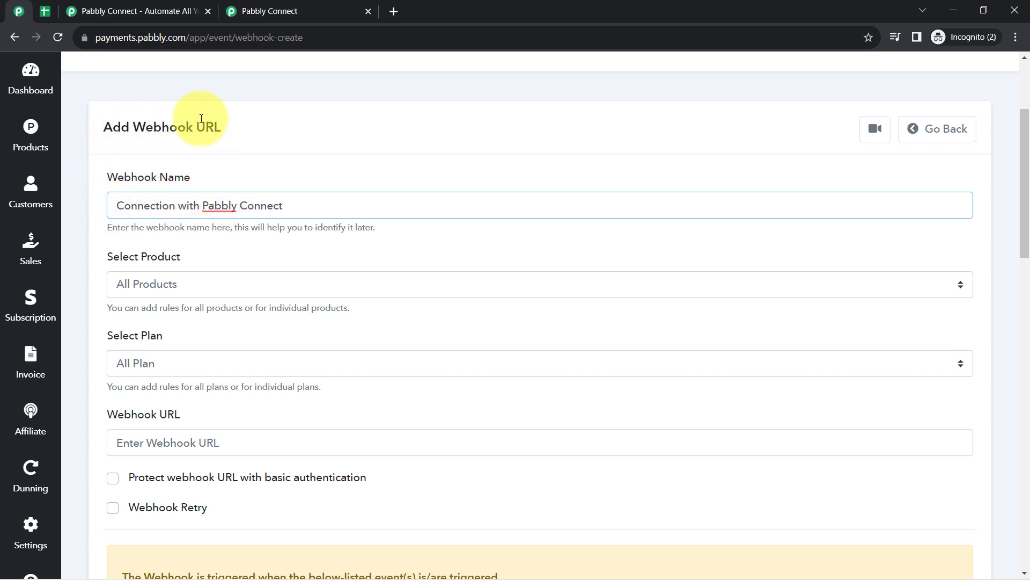
click(153, 288)
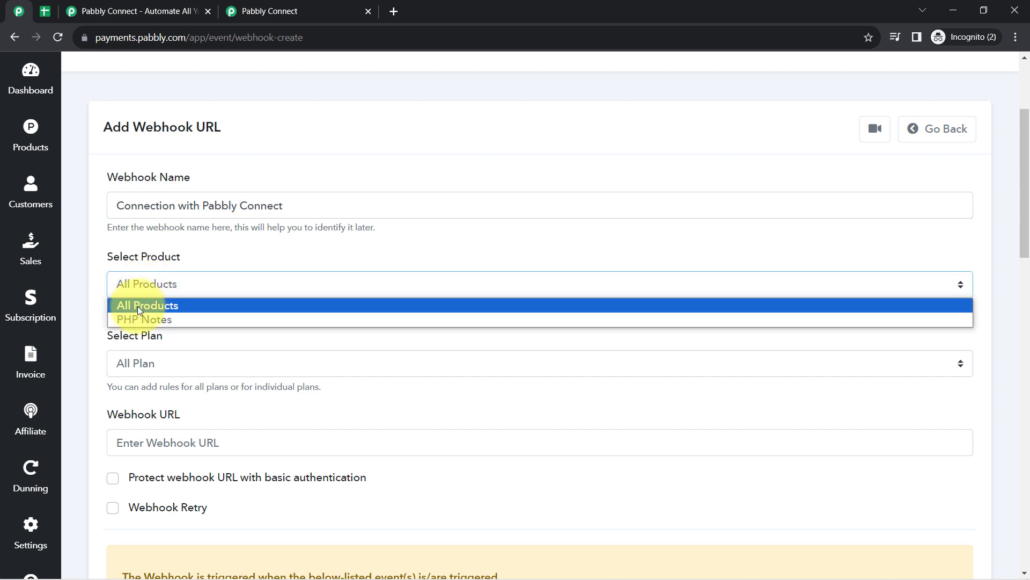
click(137, 306)
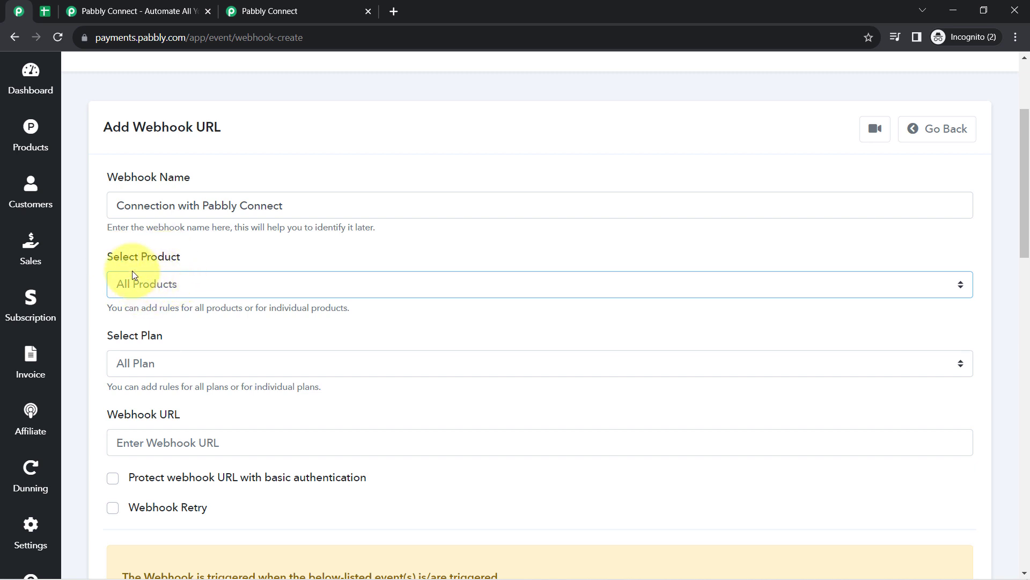
click(134, 363)
click(134, 363)
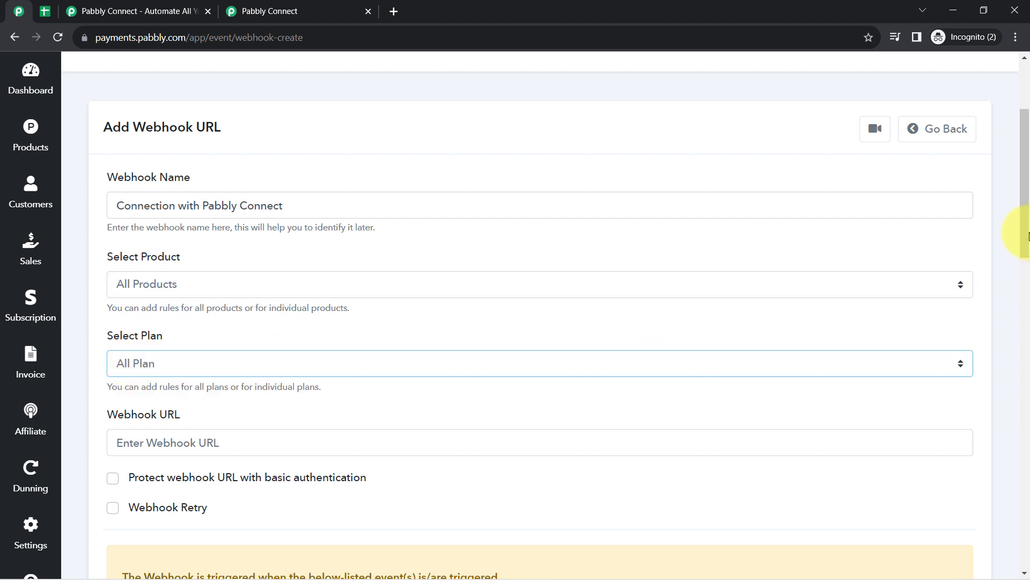
drag(1027, 232, 1023, 299)
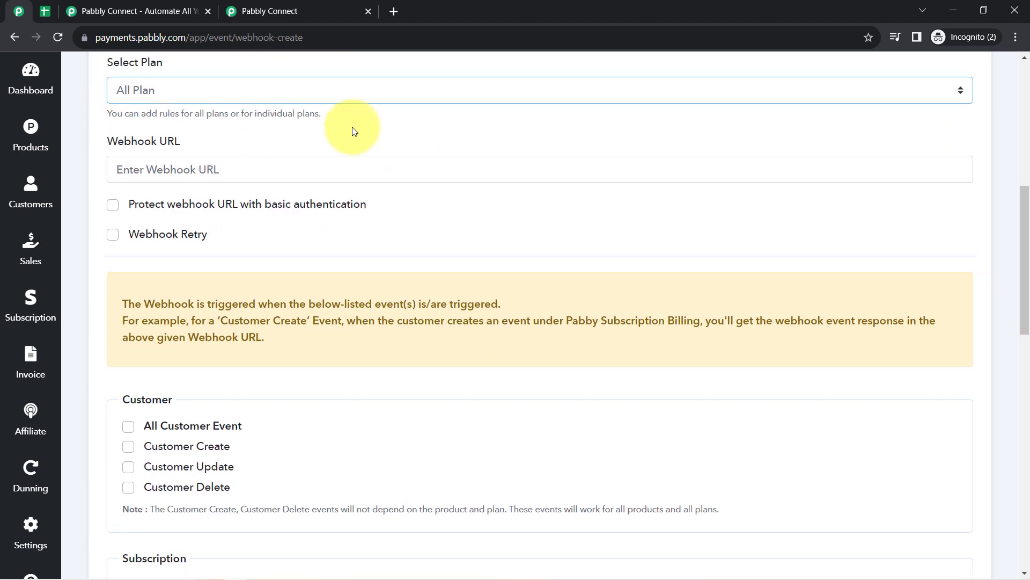
click(241, 11)
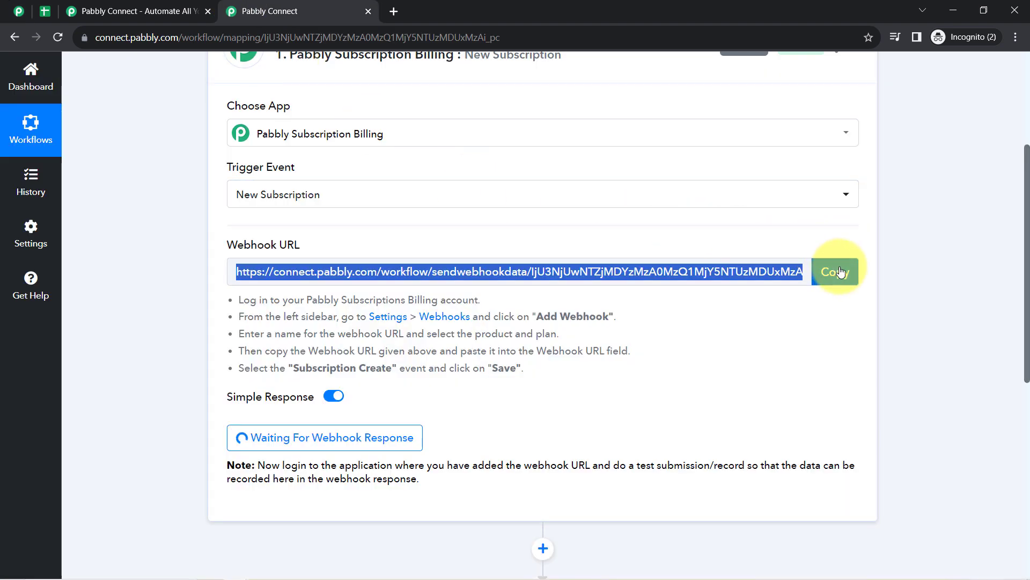
- Paste the workflow's copied webhook URL into the new webhook's Webhook URL field
click(835, 271)
click(24, 11)
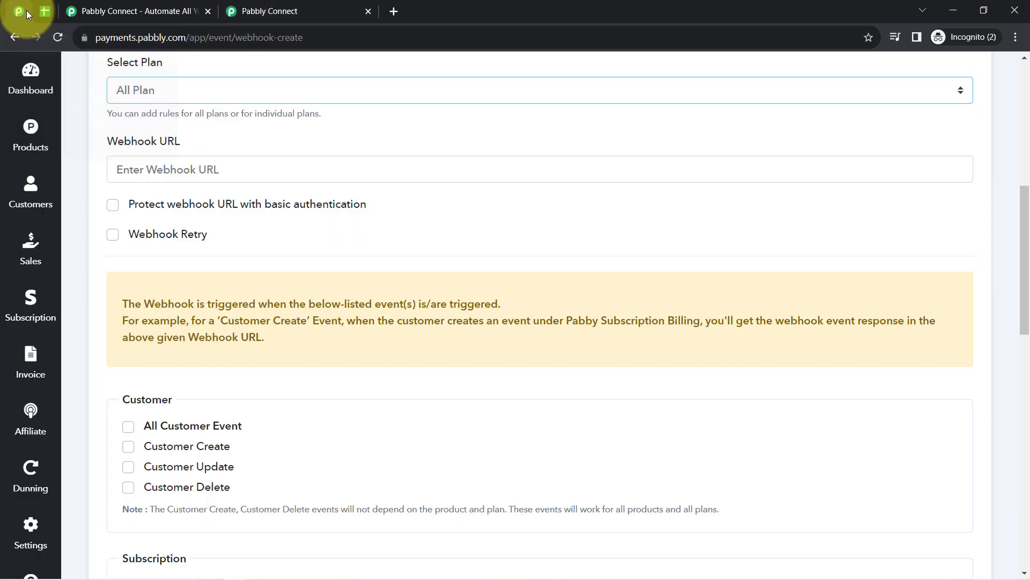
click(133, 171)
key(ctrl+v)
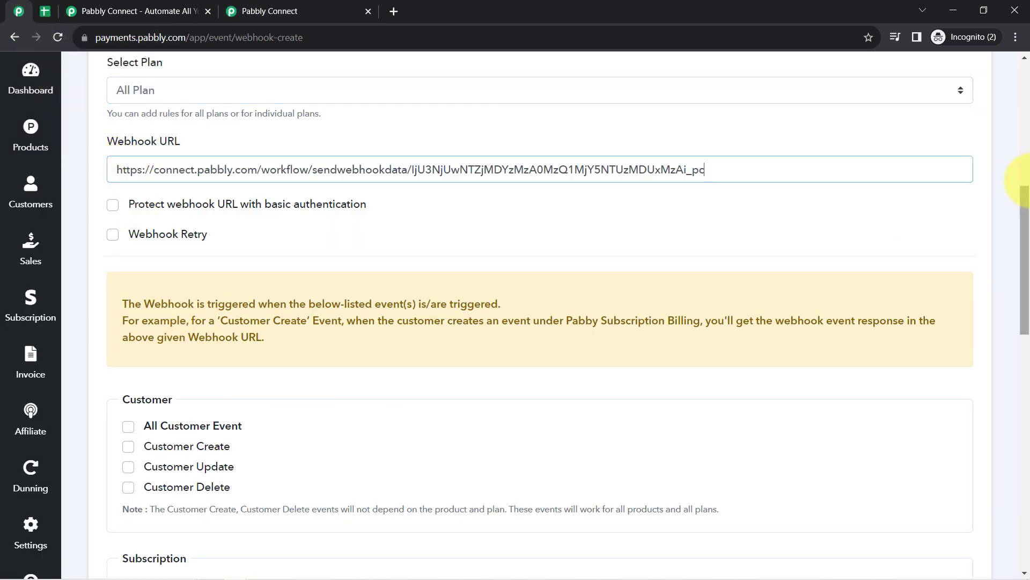
- Tick Subscription Create as the firing event and save the webhook
drag(1027, 199, 1028, 285)
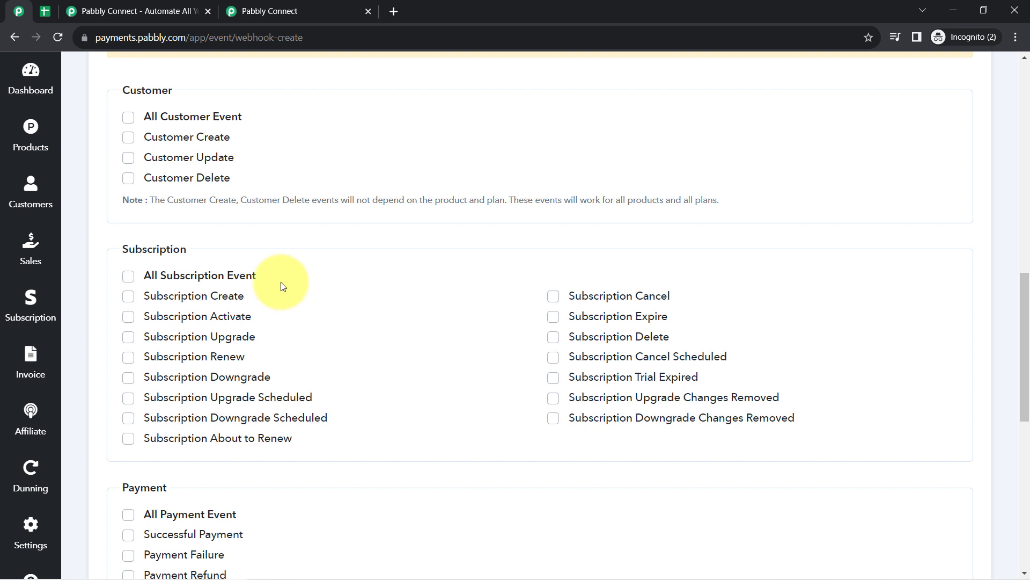
mouse_move(230, 305)
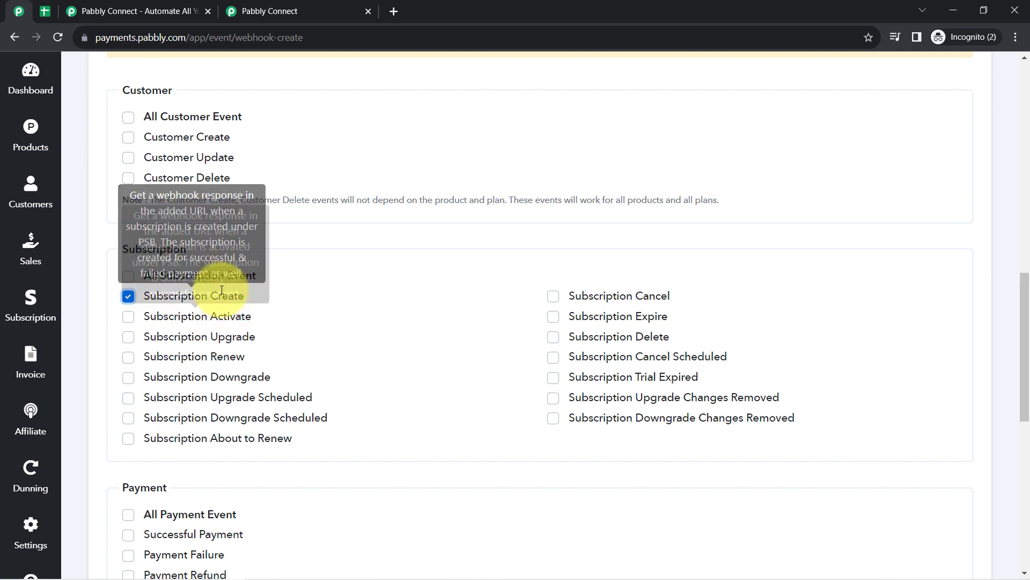
scroll(242, 418, down, 5)
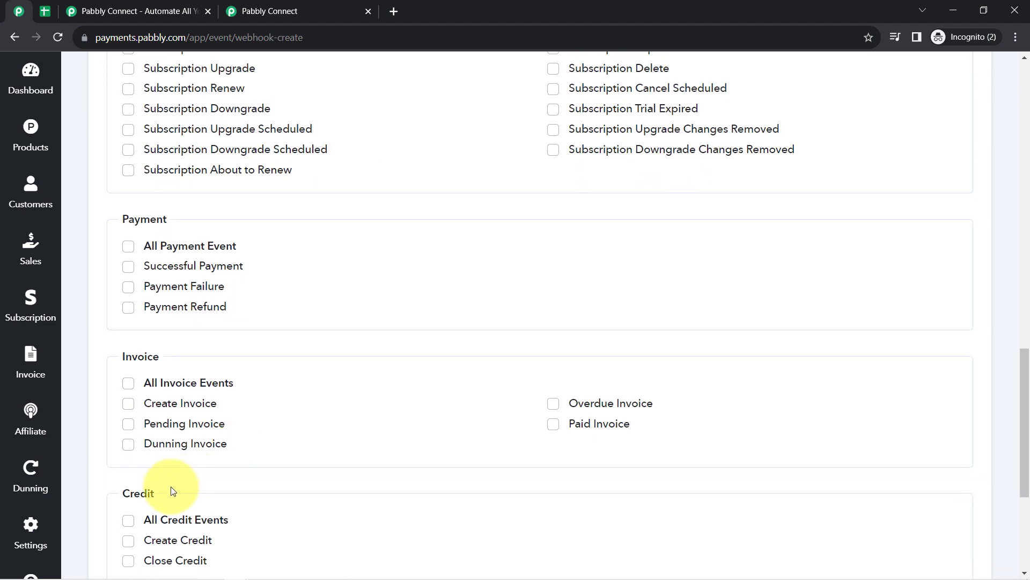
scroll(193, 515, down, 5)
click(136, 499)
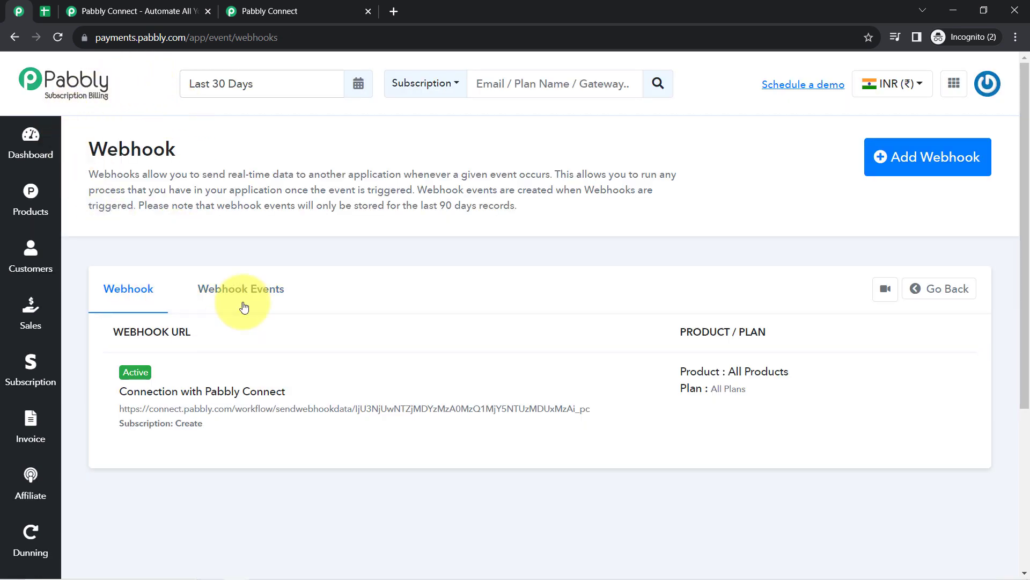
- Recapture the webhook response so the New Subscription trigger waits for fresh test data
click(298, 7)
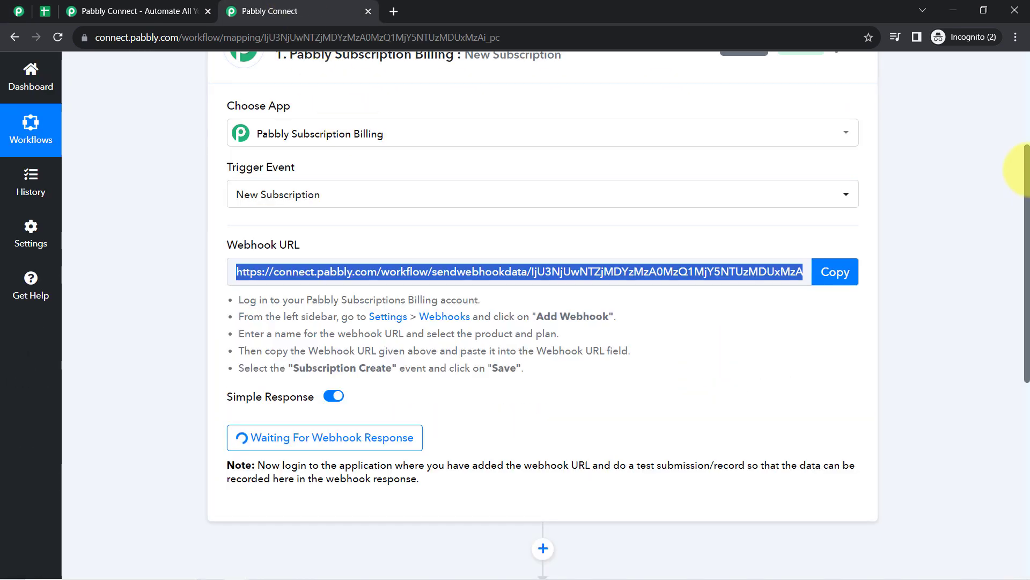
scroll(1028, 203, down, 3)
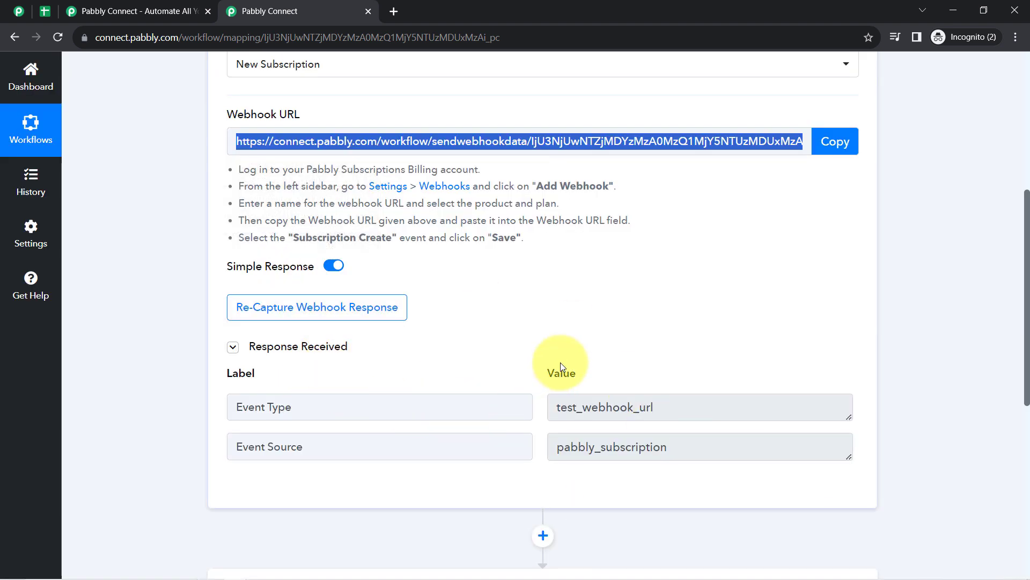
drag(646, 413, 176, 326)
click(247, 312)
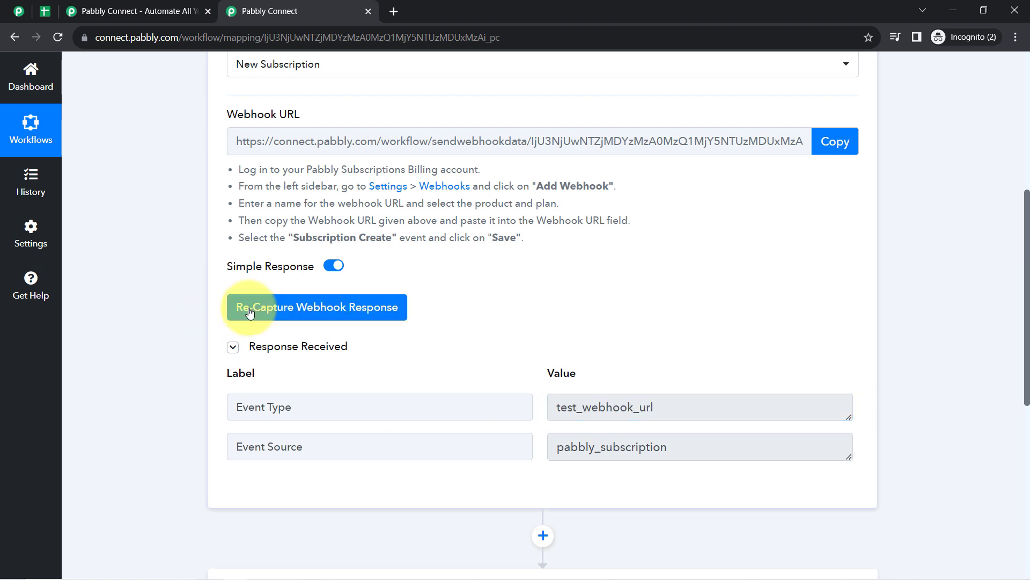
click(472, 390)
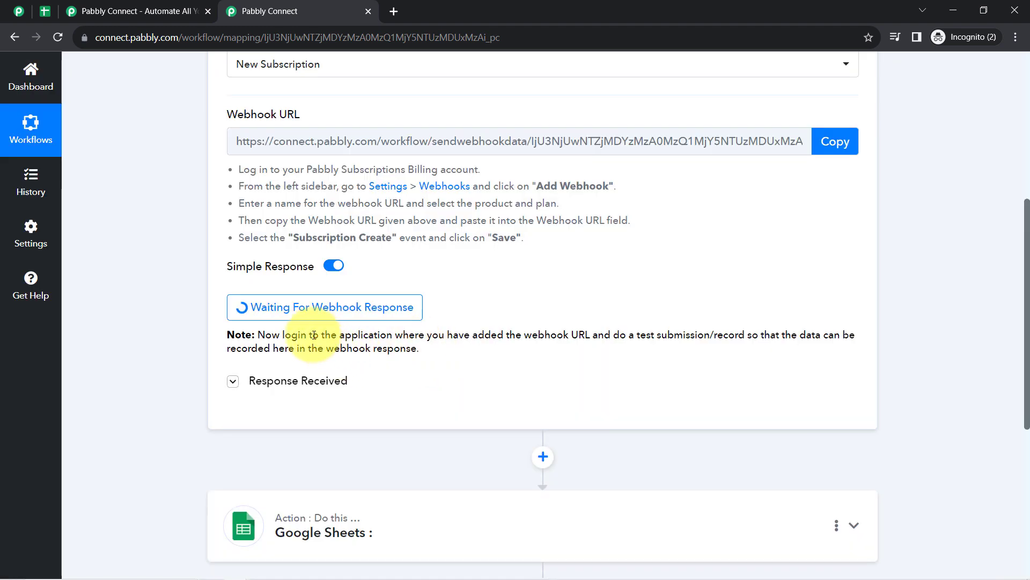
drag(317, 335, 418, 358)
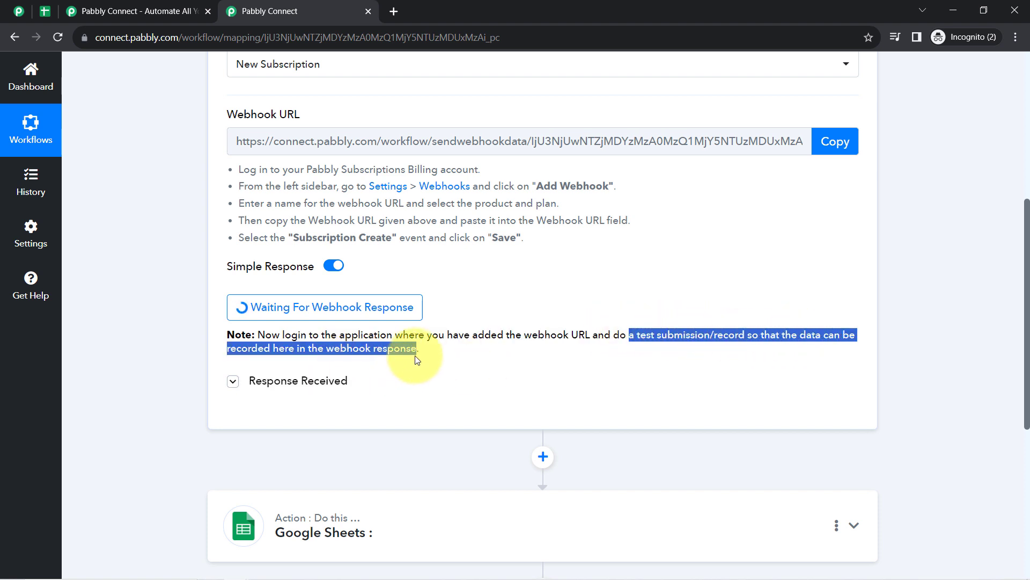
click(437, 349)
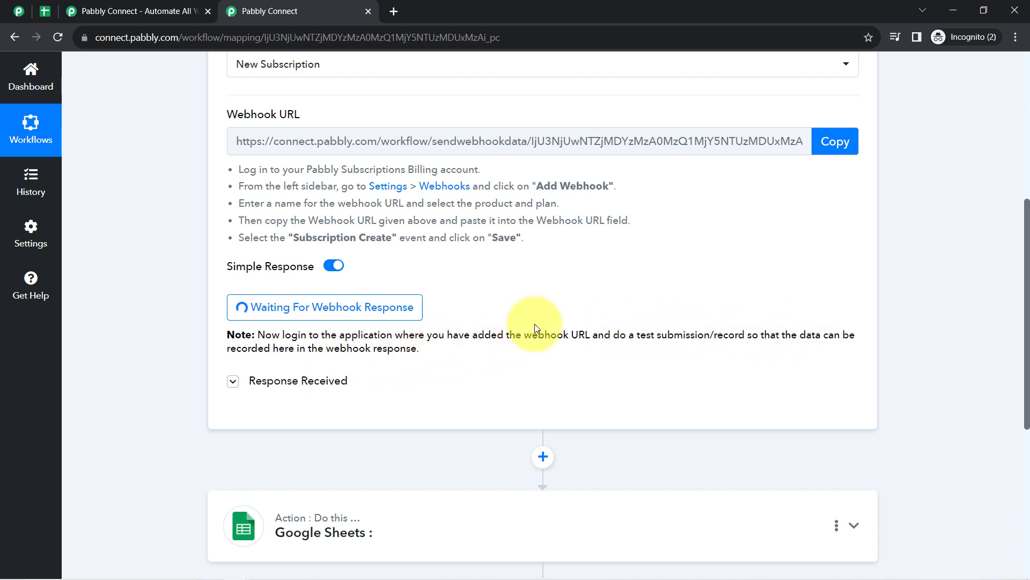
drag(612, 335, 760, 334)
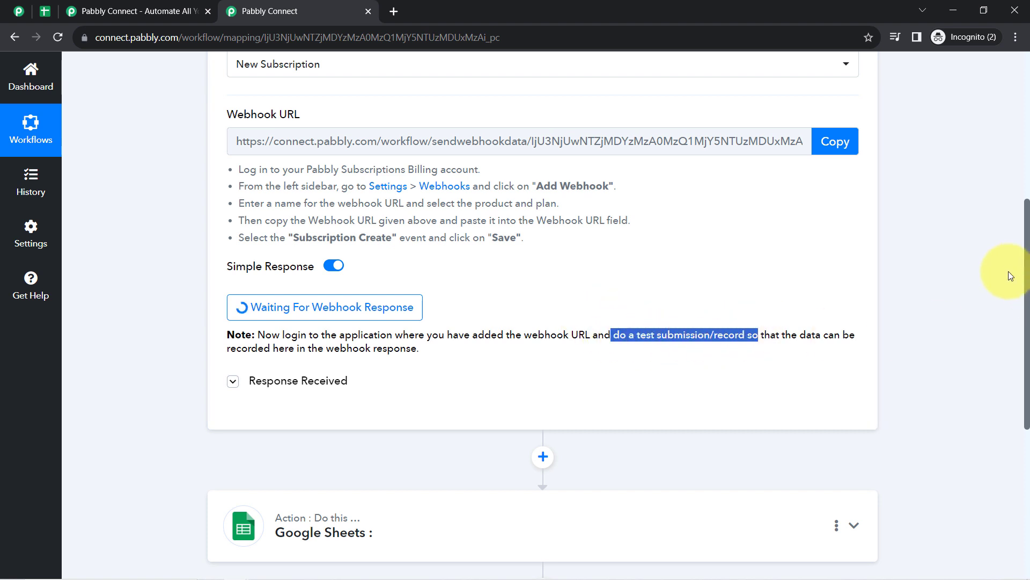
drag(1027, 276, 1000, 150)
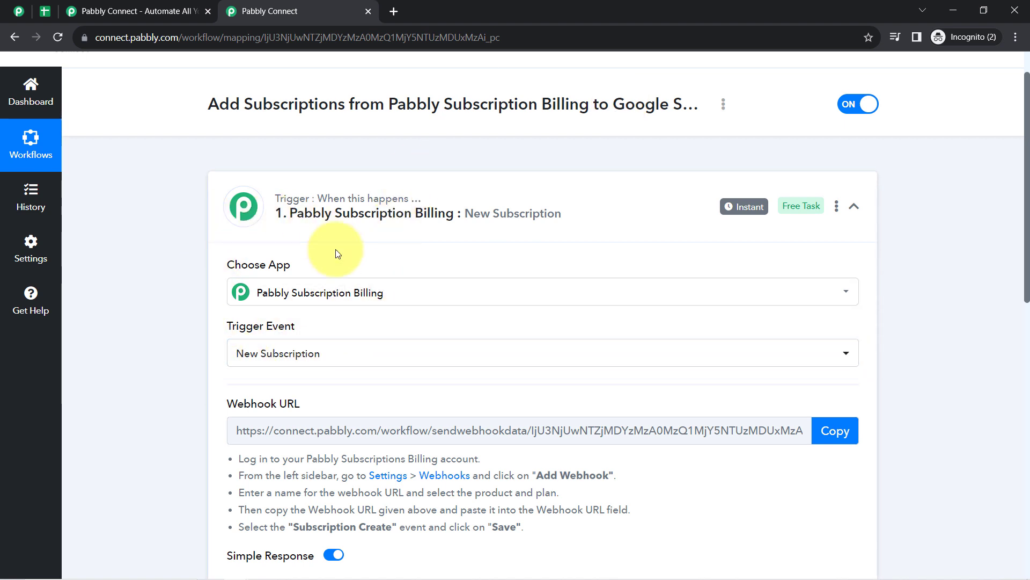
- Open the PHP Notes for Beginners checkout and enter the customer's email address
click(9, 15)
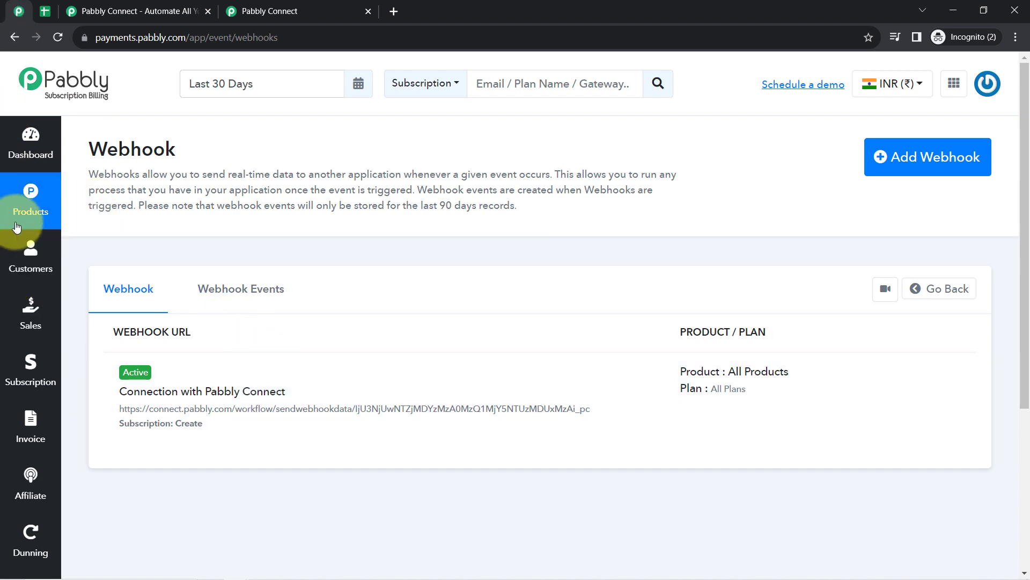
click(46, 191)
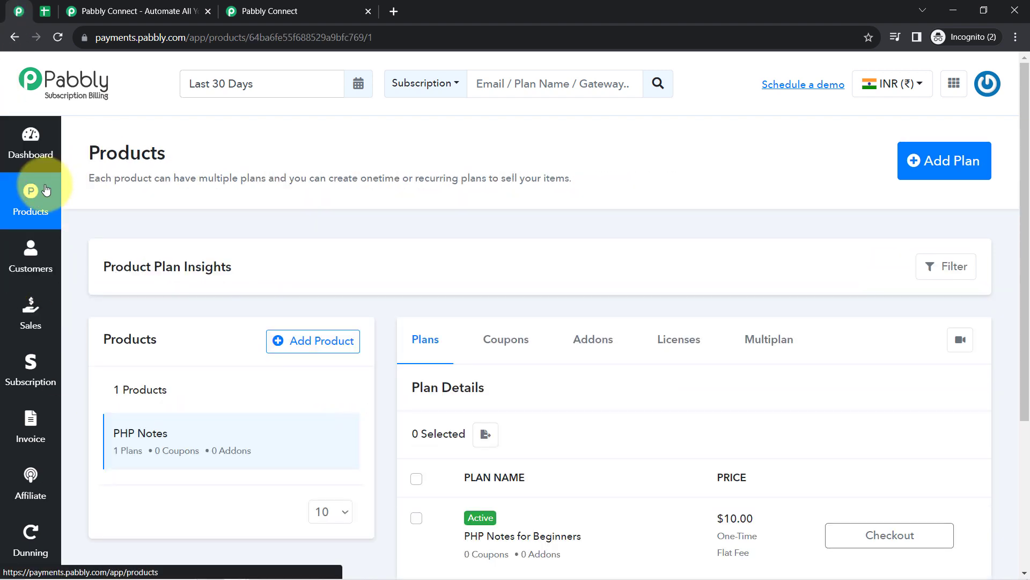
scroll(1013, 276, down, 3)
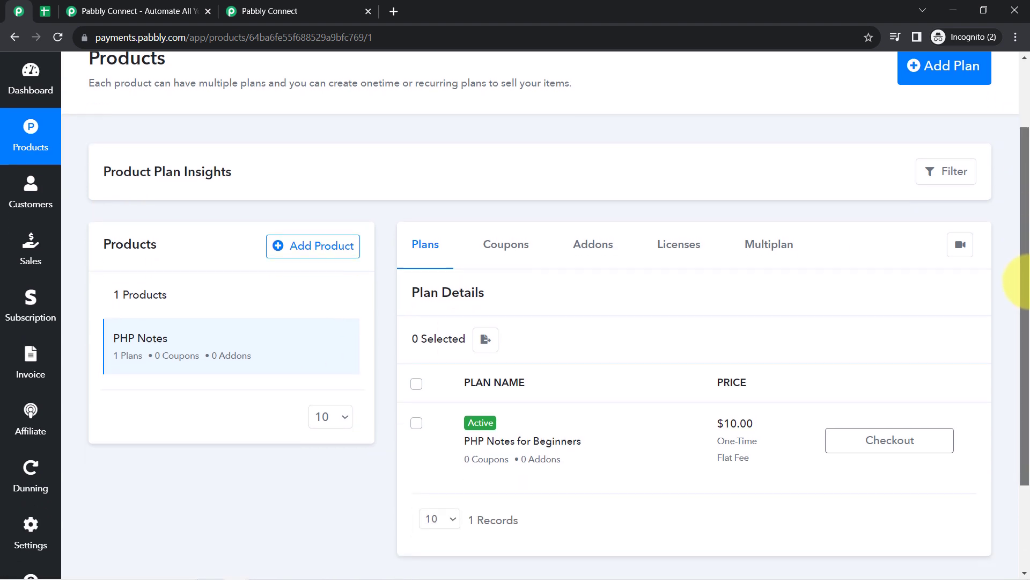
click(907, 364)
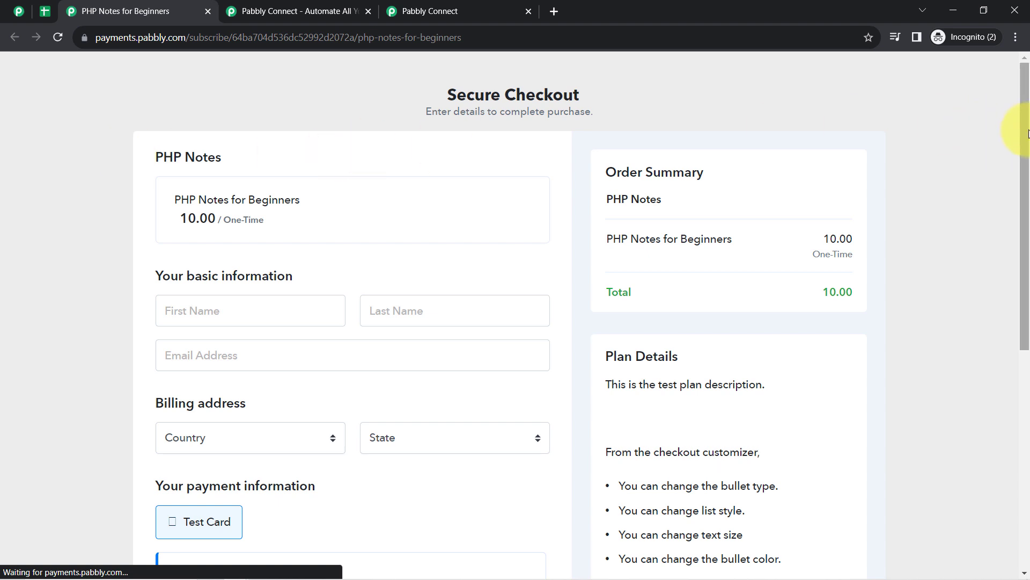
drag(1028, 133, 1028, 145)
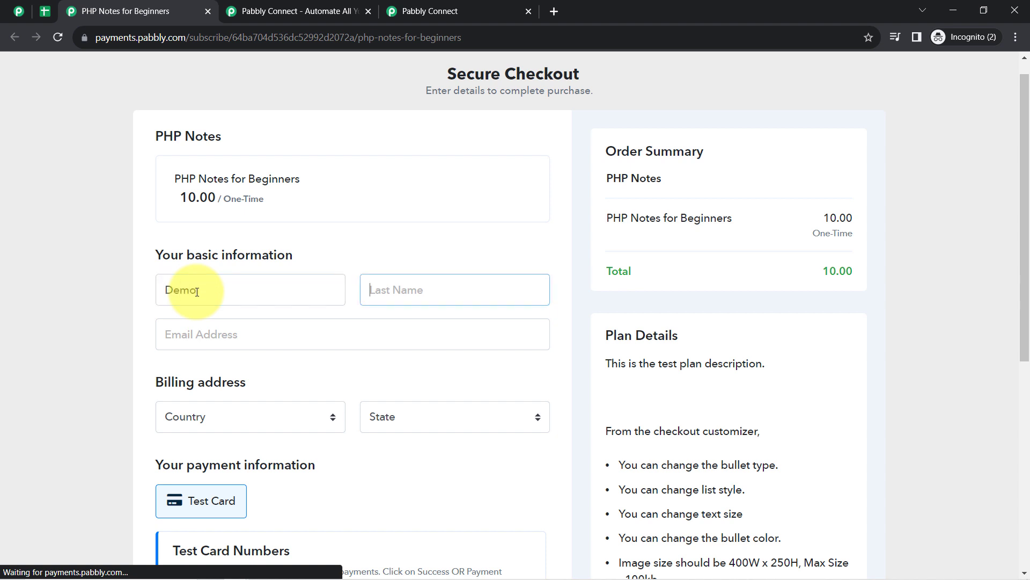
key(Tab)
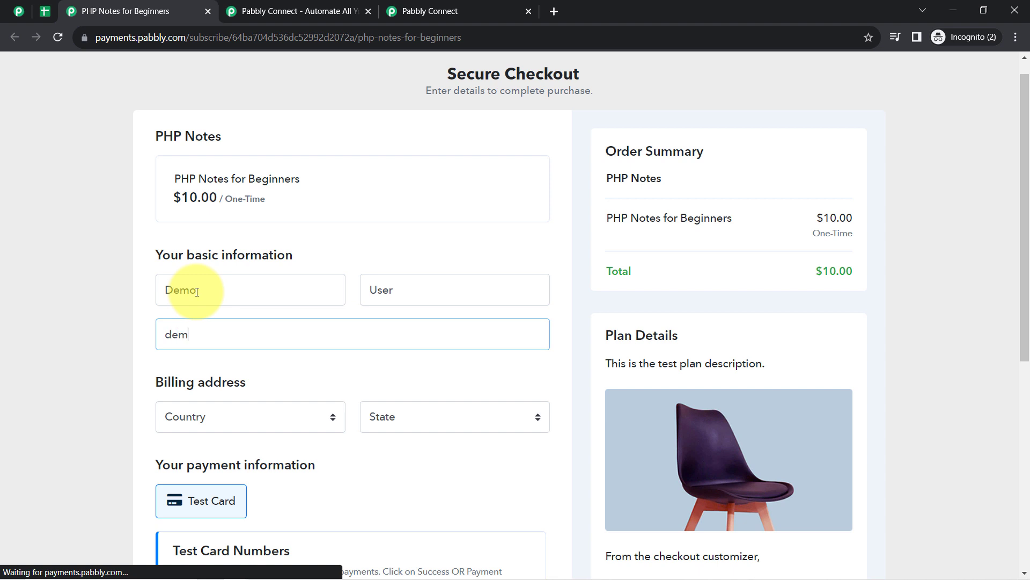
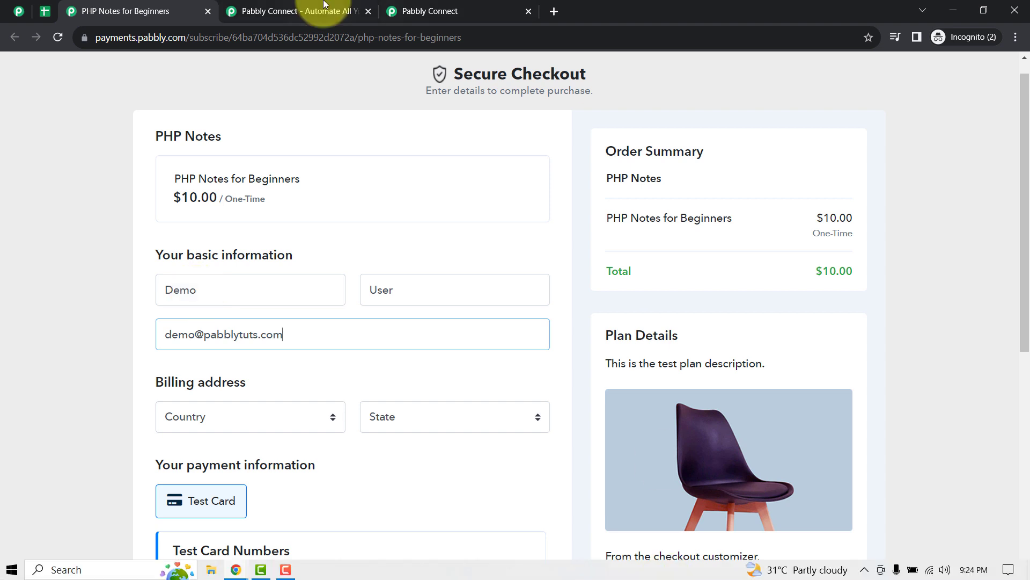
- Set the billing country to India and the state to Madhya Pradesh
click(188, 426)
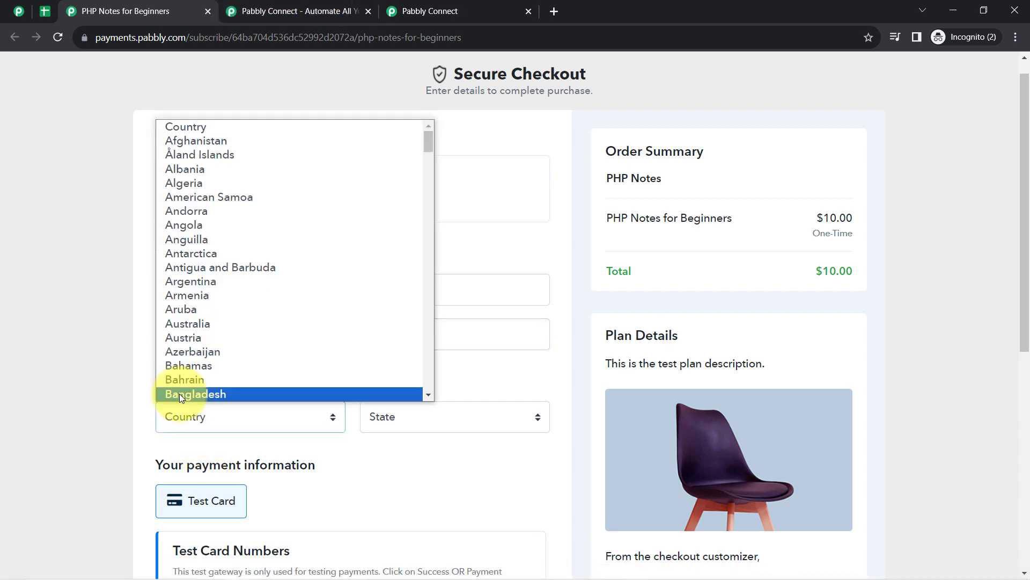
text(in)
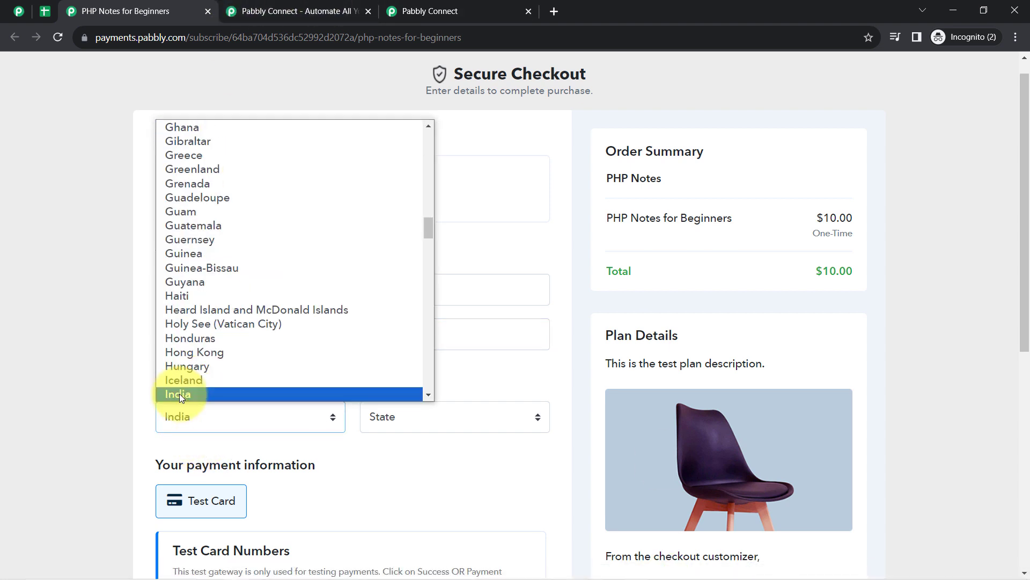
click(179, 394)
click(409, 421)
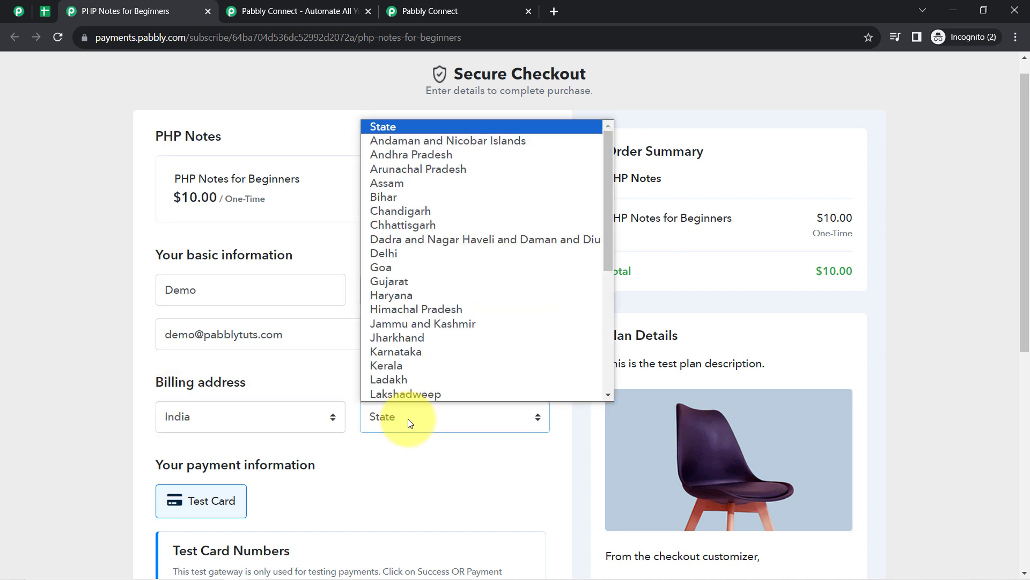
text(m)
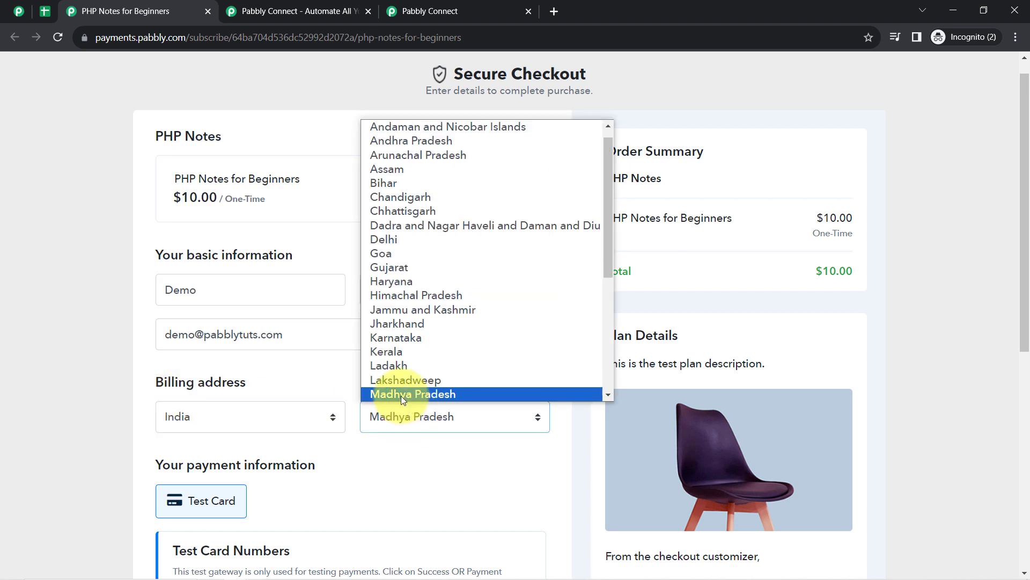
click(401, 395)
- Fill in the successful test card details and complete the order
scroll(1012, 224, down, 4)
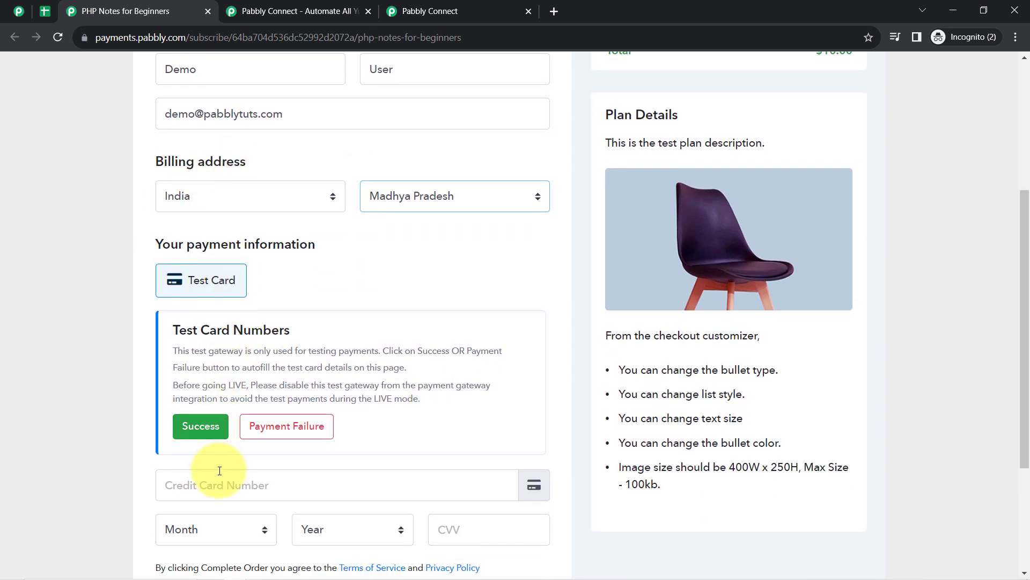
scroll(1028, 260, down, 1)
scroll(1028, 260, down, 1)
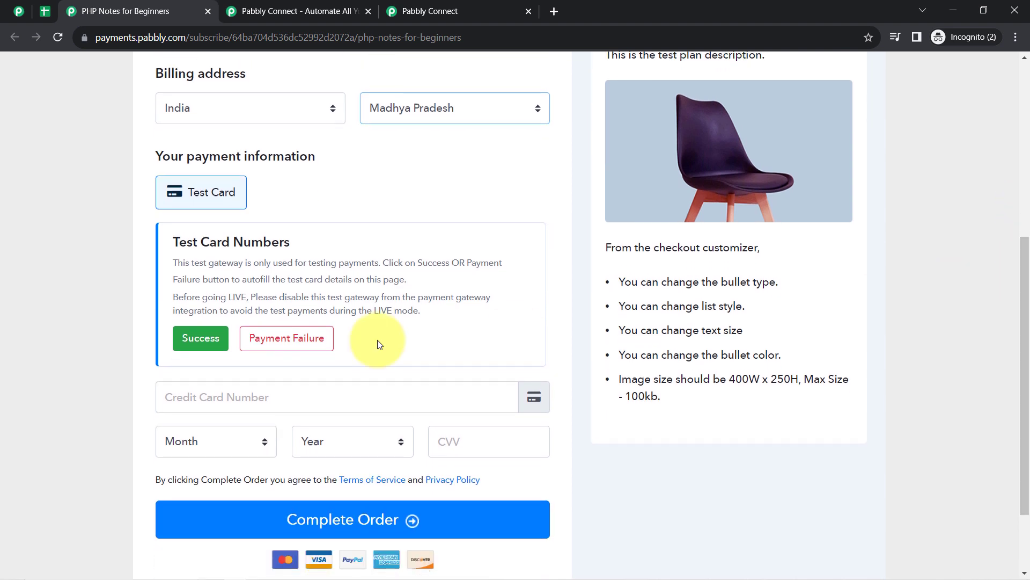
click(190, 341)
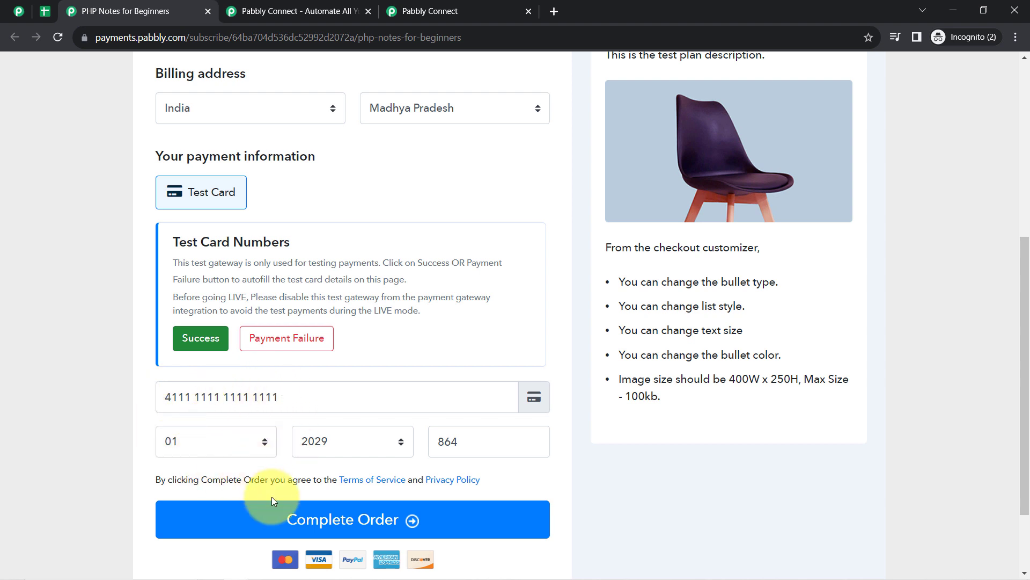
click(317, 519)
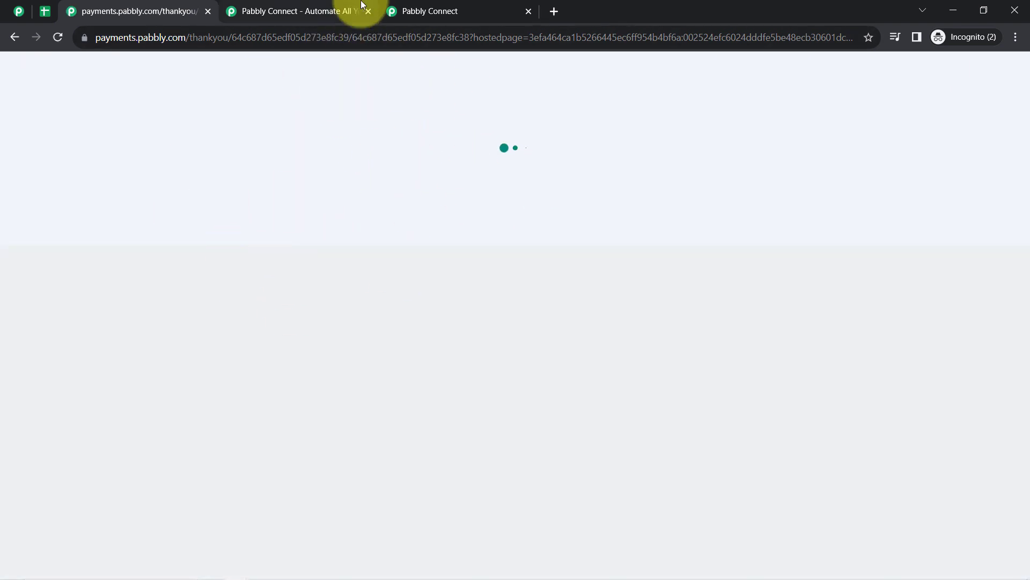
- Check the purchase thank-you page, then return to the workflow's received response table
click(428, 7)
drag(1026, 189, 1013, 299)
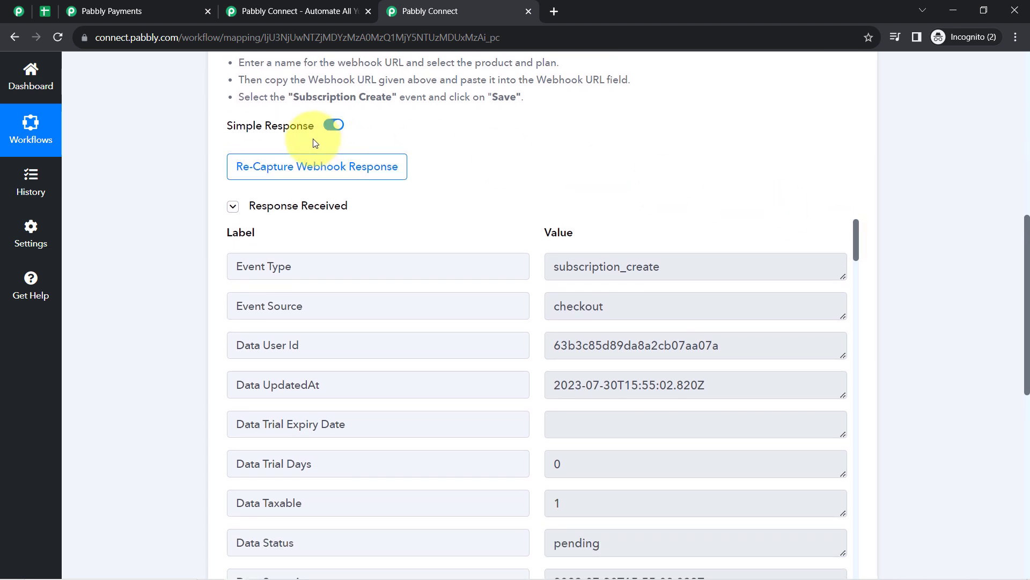
click(236, 209)
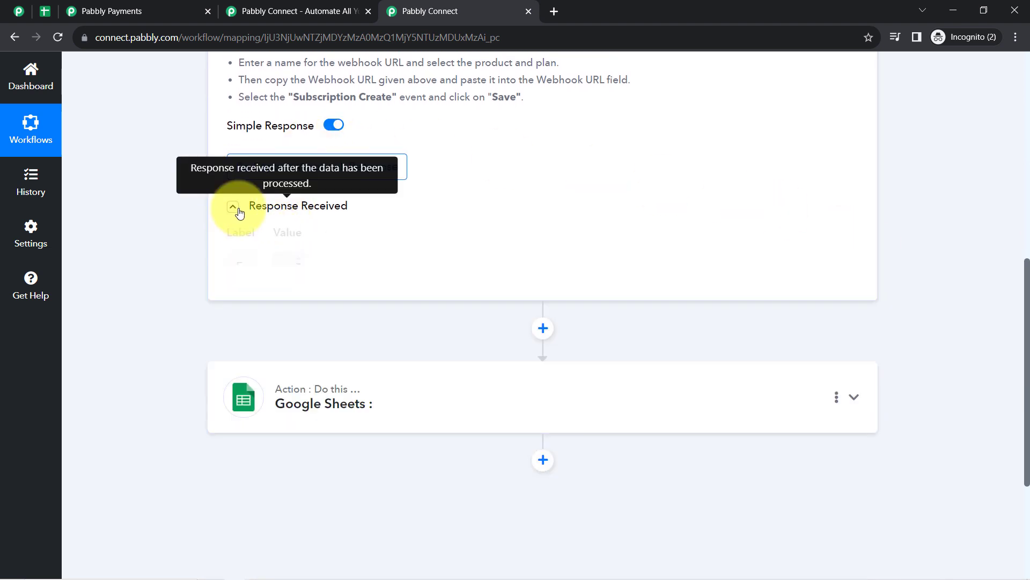
click(188, 11)
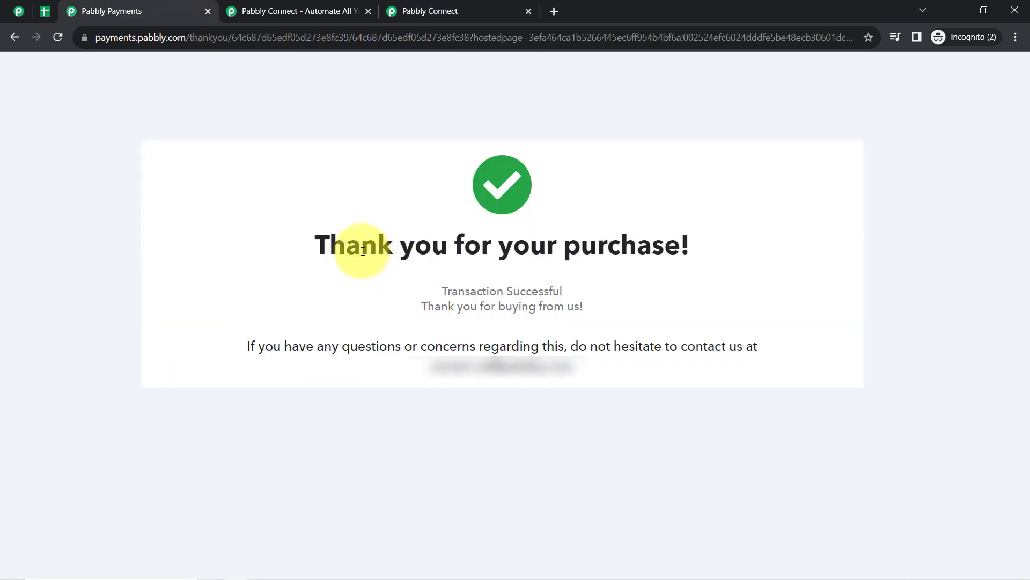
drag(346, 246, 510, 368)
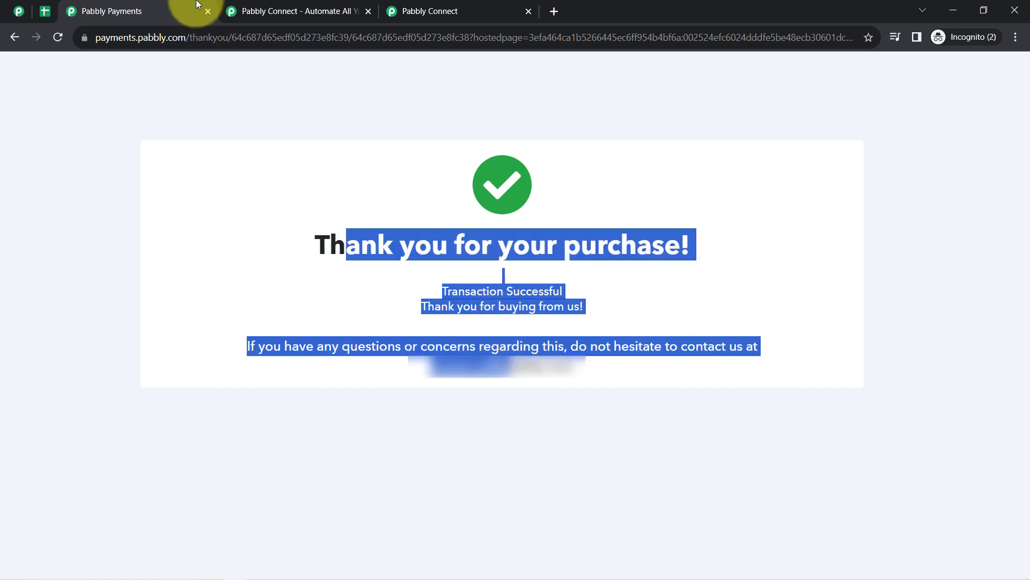
click(207, 12)
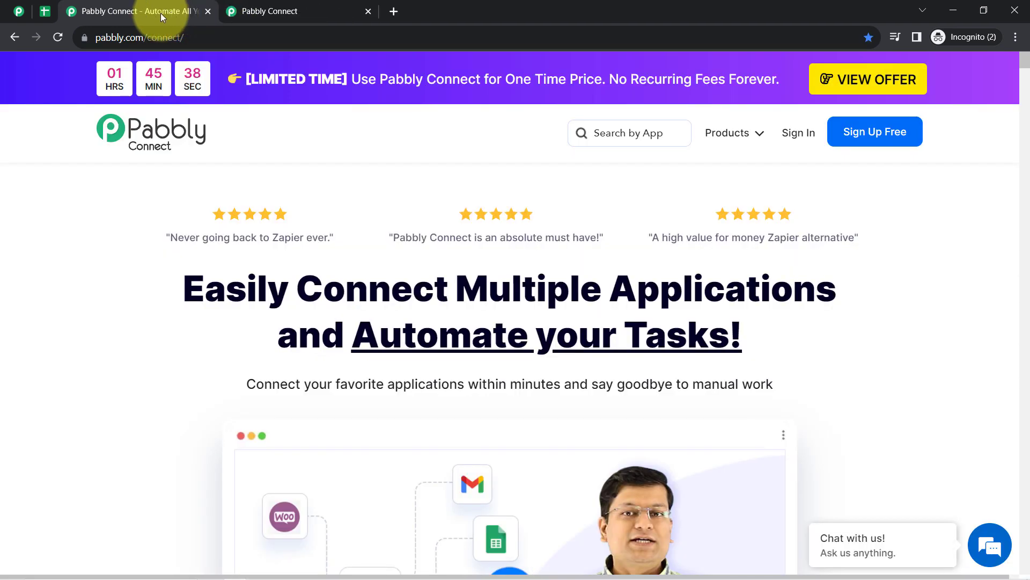
click(269, 3)
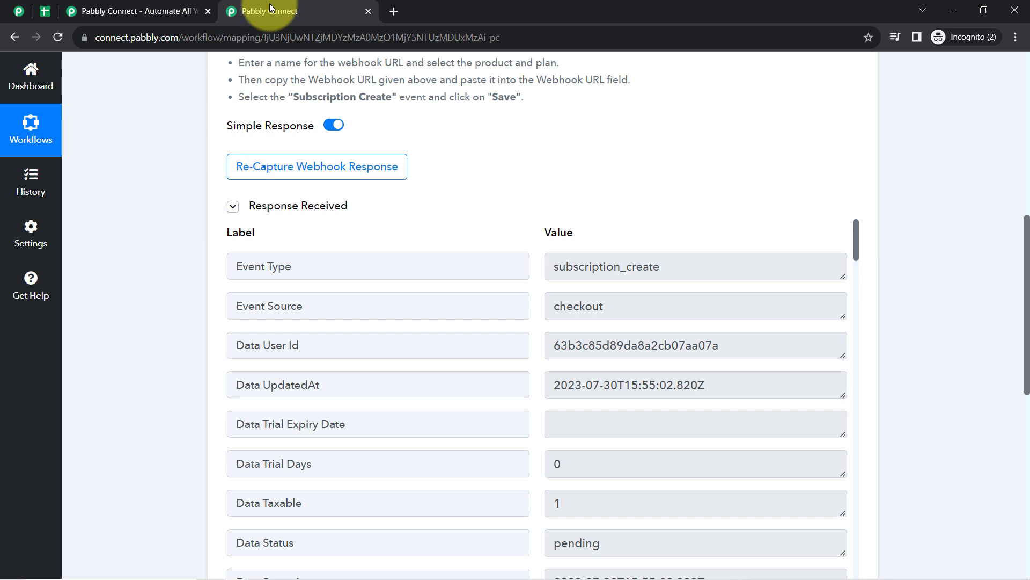
click(167, 10)
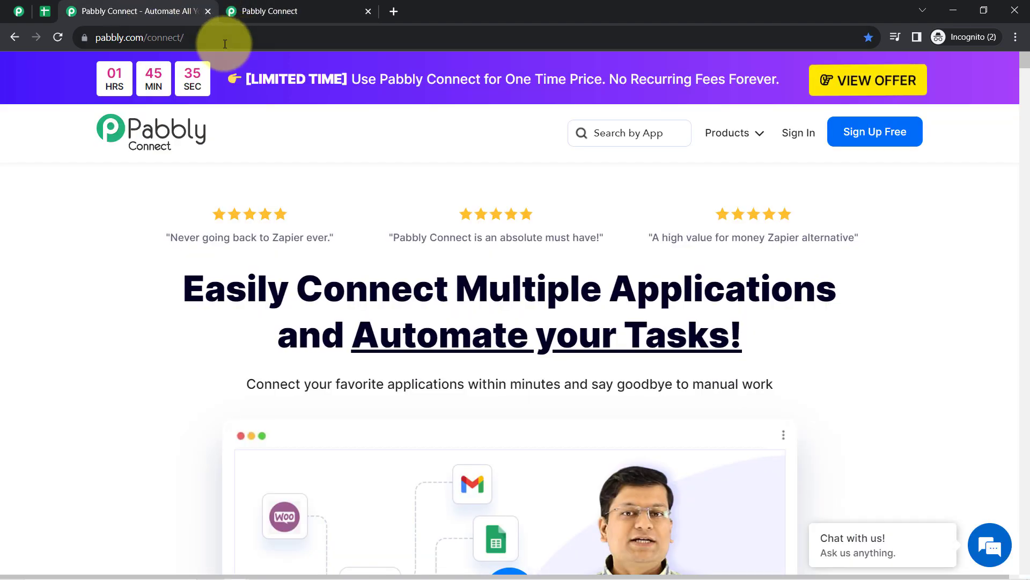
click(208, 12)
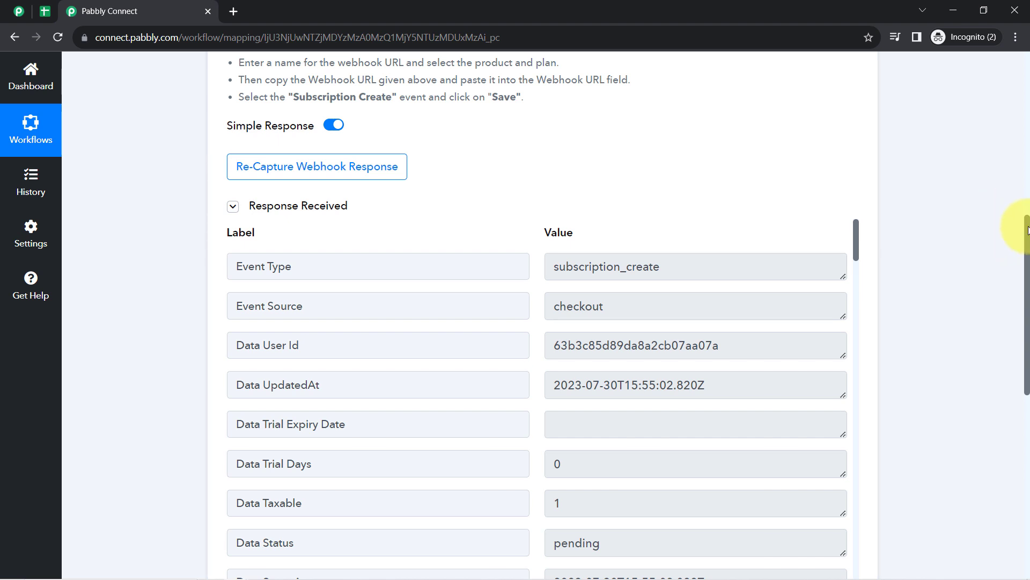
drag(1028, 231, 1027, 267)
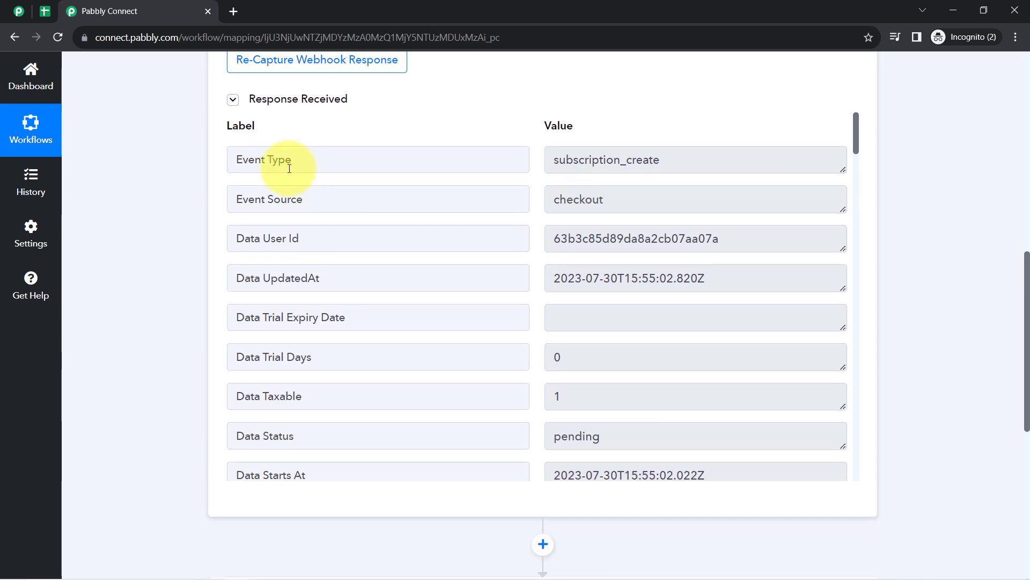
- Review the Event Type subscription_create and the Data Starts At date in the response
drag(292, 160, 237, 159)
click(644, 160)
drag(621, 160, 733, 161)
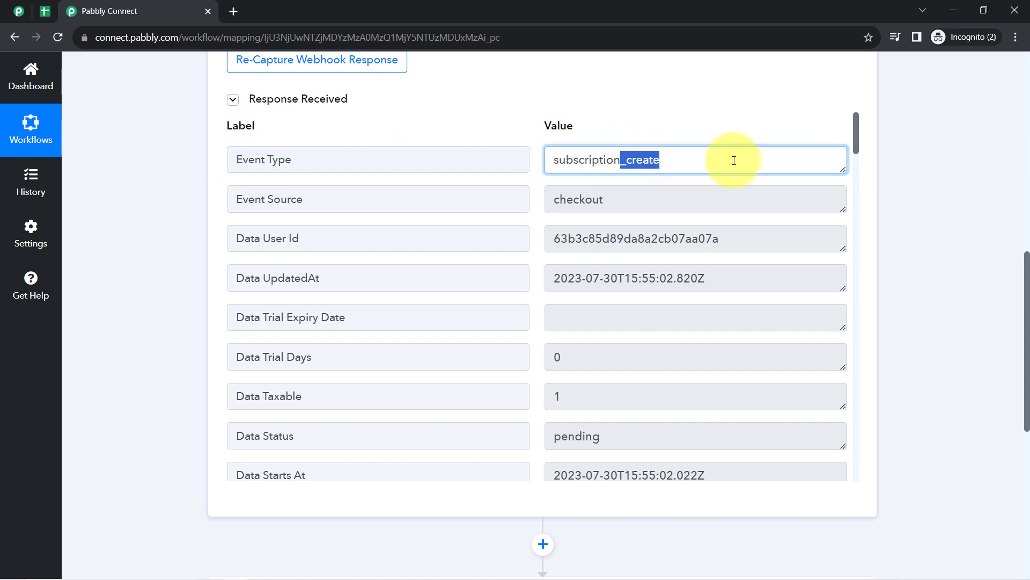
drag(855, 146, 858, 173)
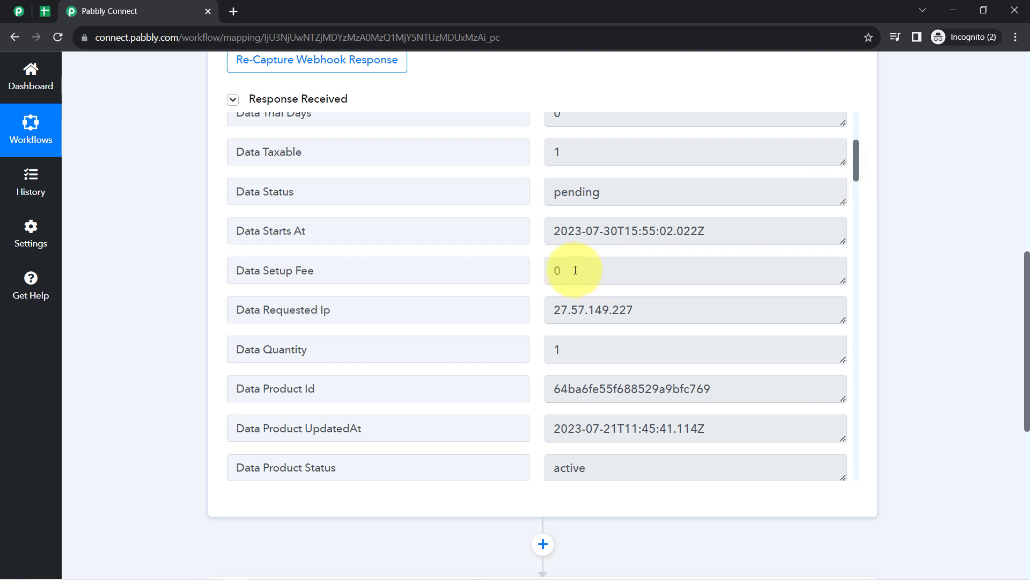
drag(564, 232, 647, 229)
click(643, 227)
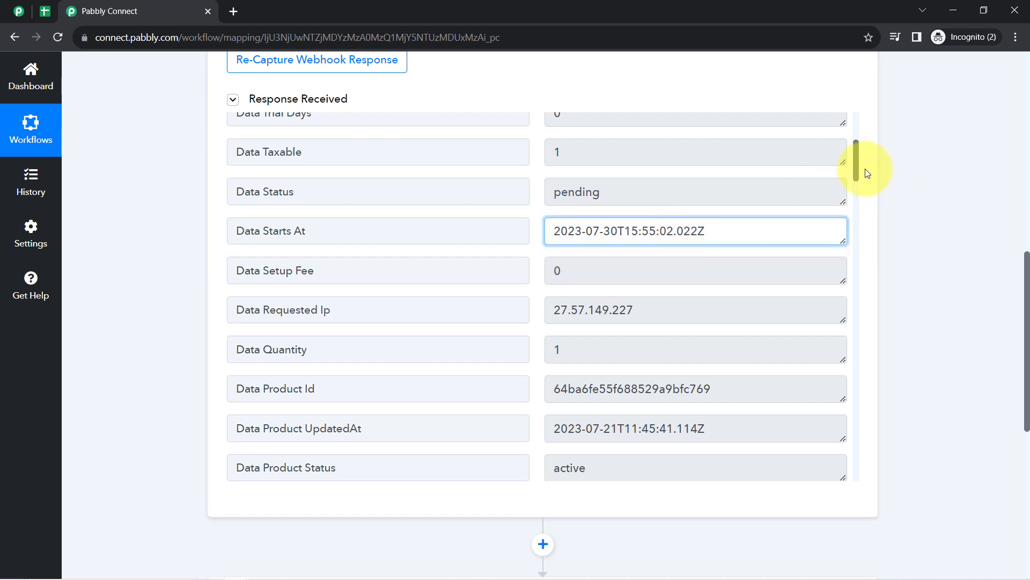
drag(857, 160, 856, 247)
- Review plan name PHP Notes for Beginners, plan description, plan code and currency USD, then scroll up
triple_click(595, 212)
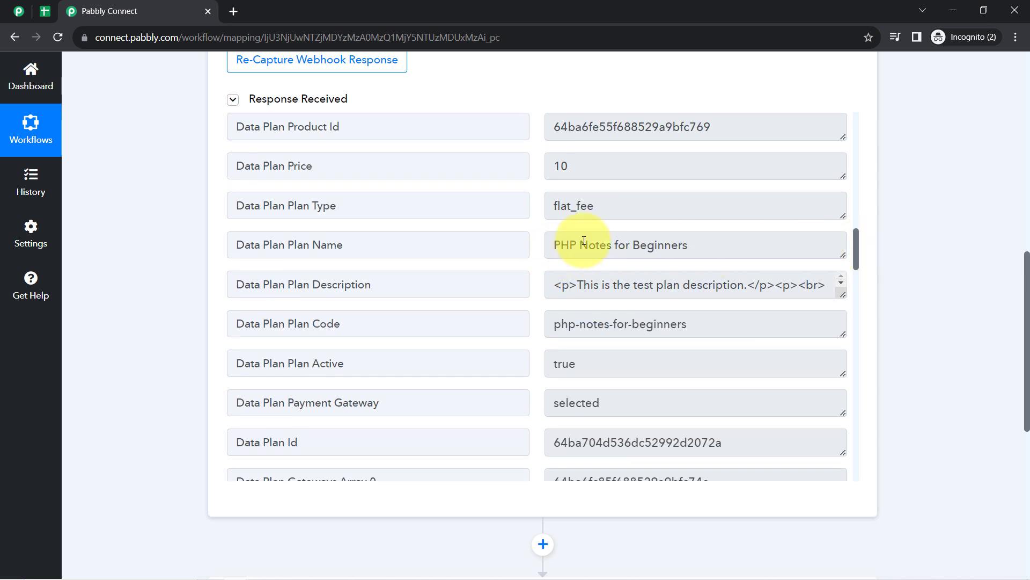
drag(584, 241, 676, 245)
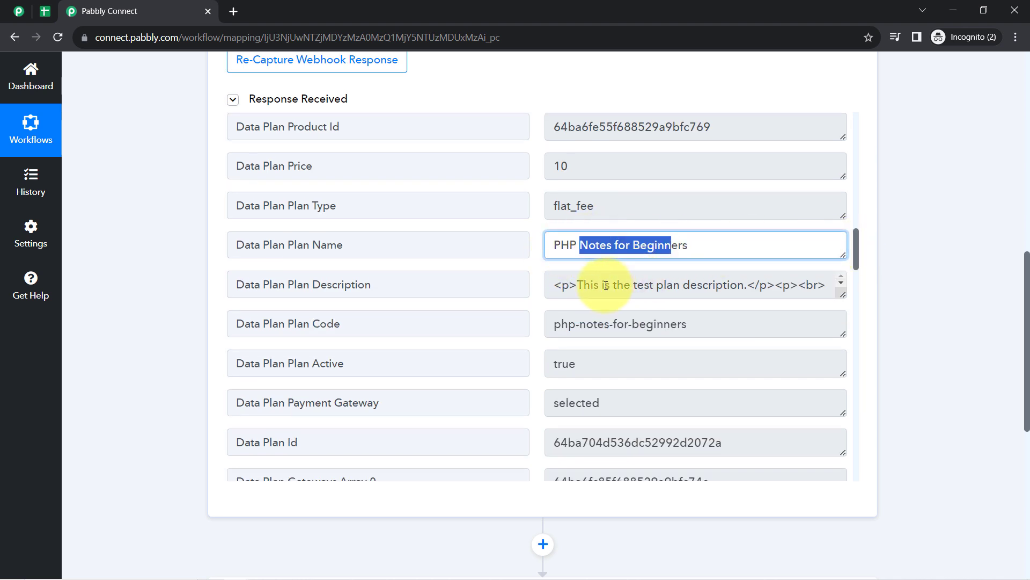
drag(605, 286, 694, 295)
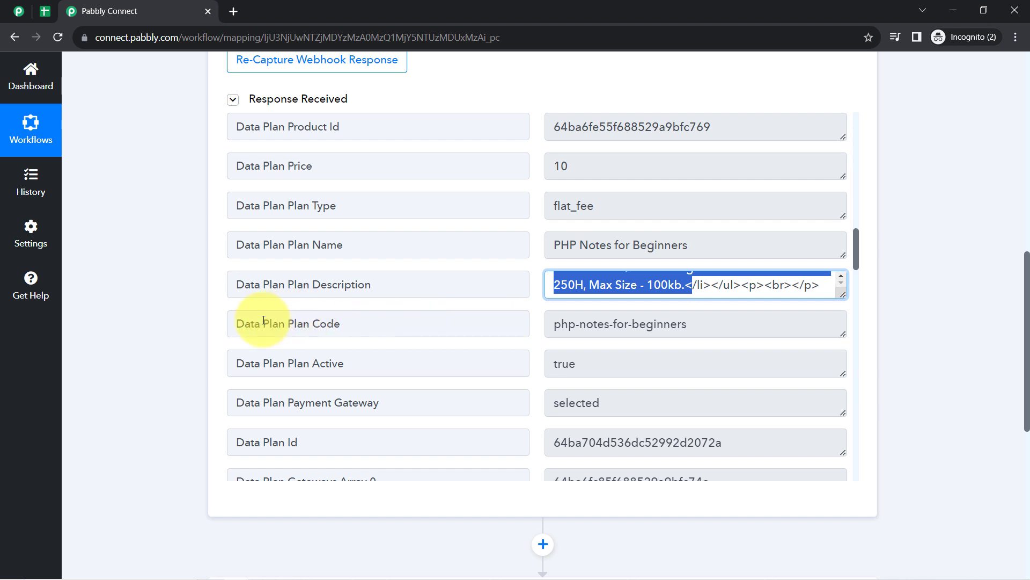
drag(272, 323, 348, 324)
drag(690, 323, 654, 324)
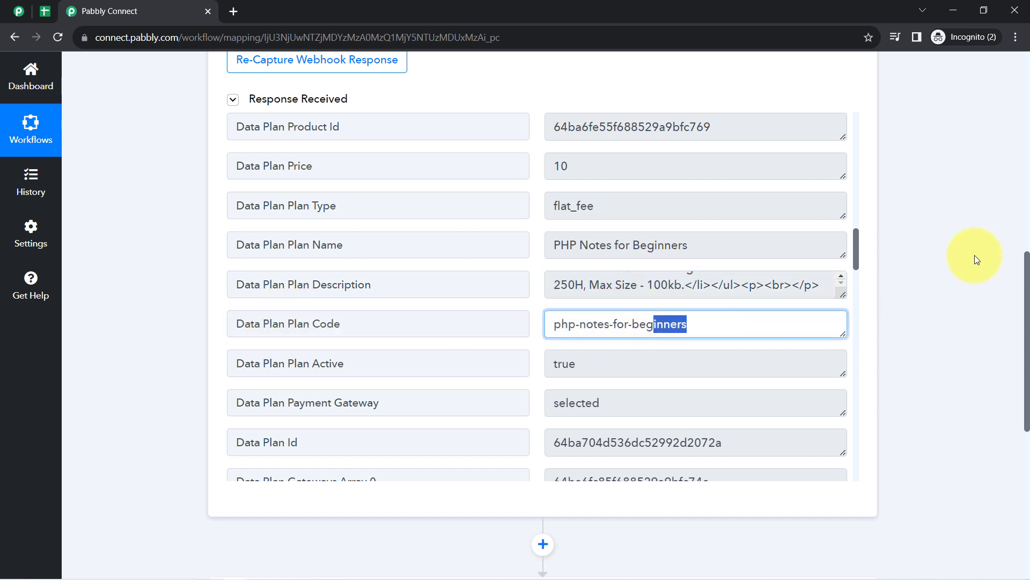
drag(857, 250, 857, 281)
drag(244, 250, 365, 247)
drag(547, 248, 844, 439)
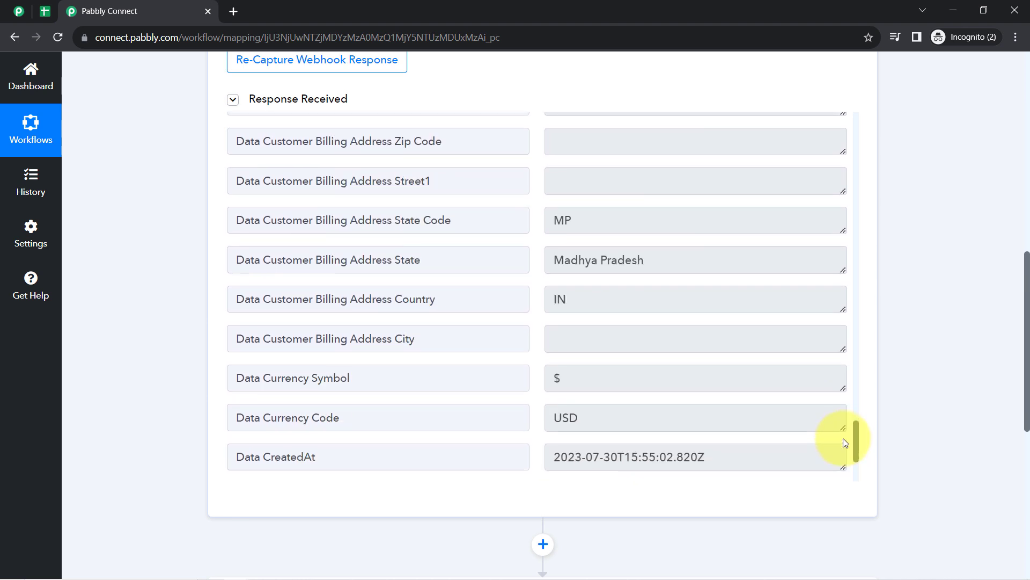
scroll(843, 438, down, 2)
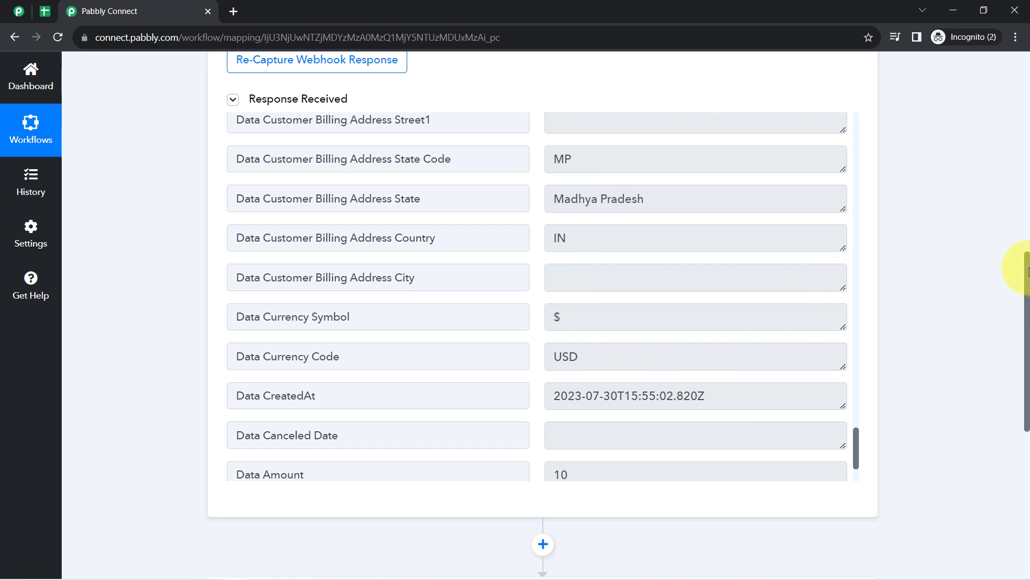
drag(1028, 271, 1025, 81)
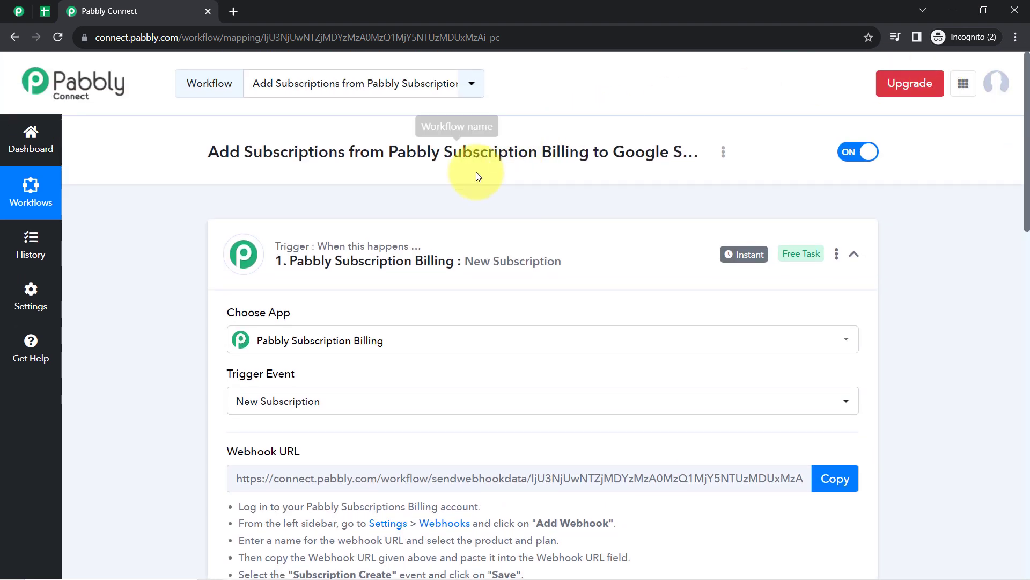
- Collapse the New Subscription trigger card, glance at the products page, and come back to the workflow
click(322, 264)
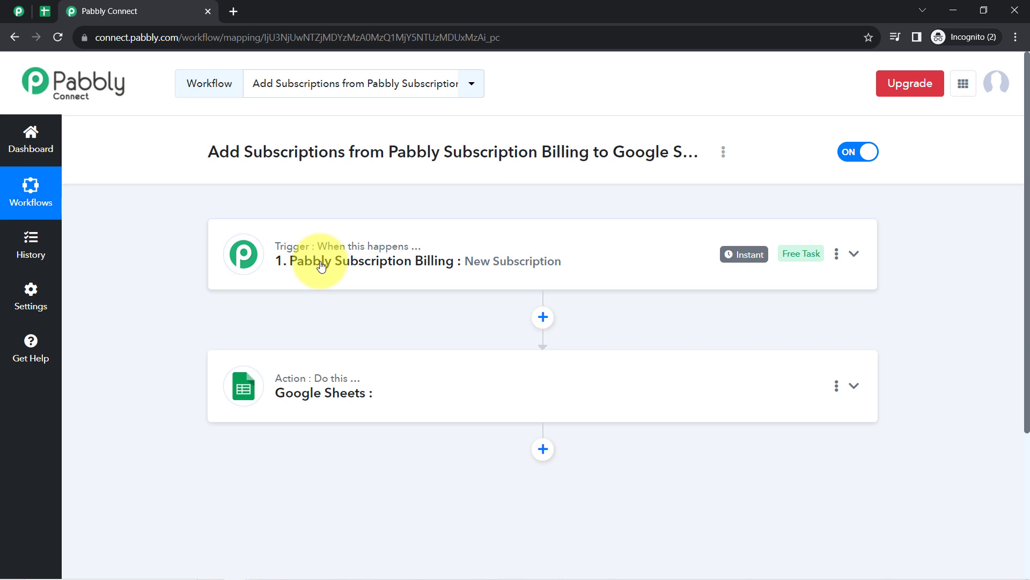
click(18, 11)
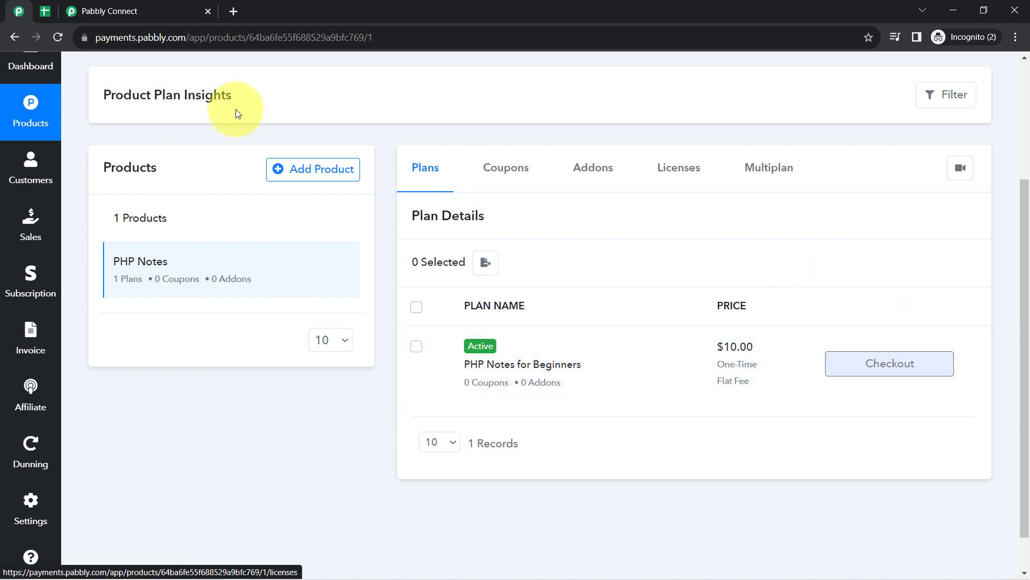
scroll(246, 177, up, 3)
scroll(246, 176, up, 1)
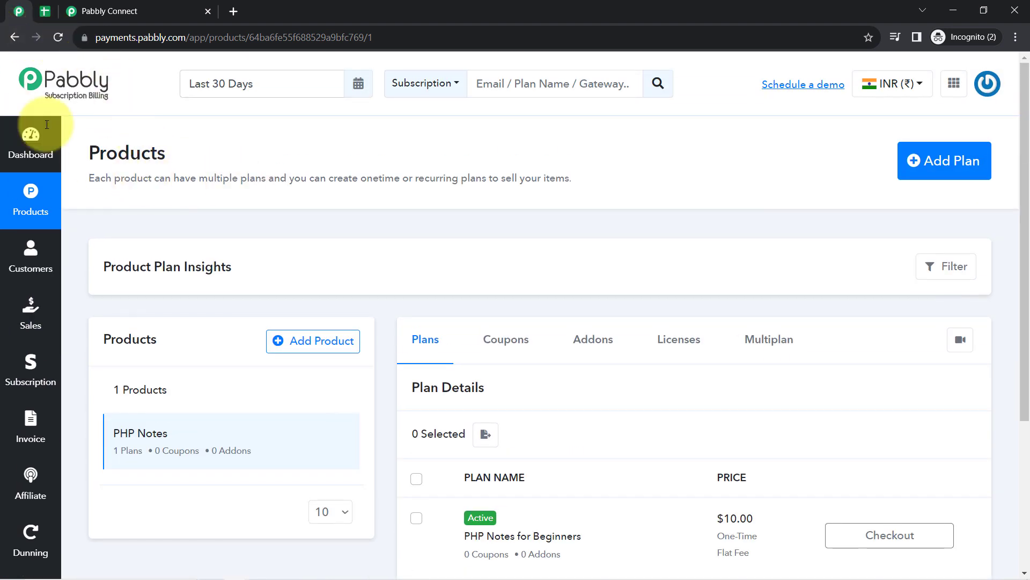
click(112, 5)
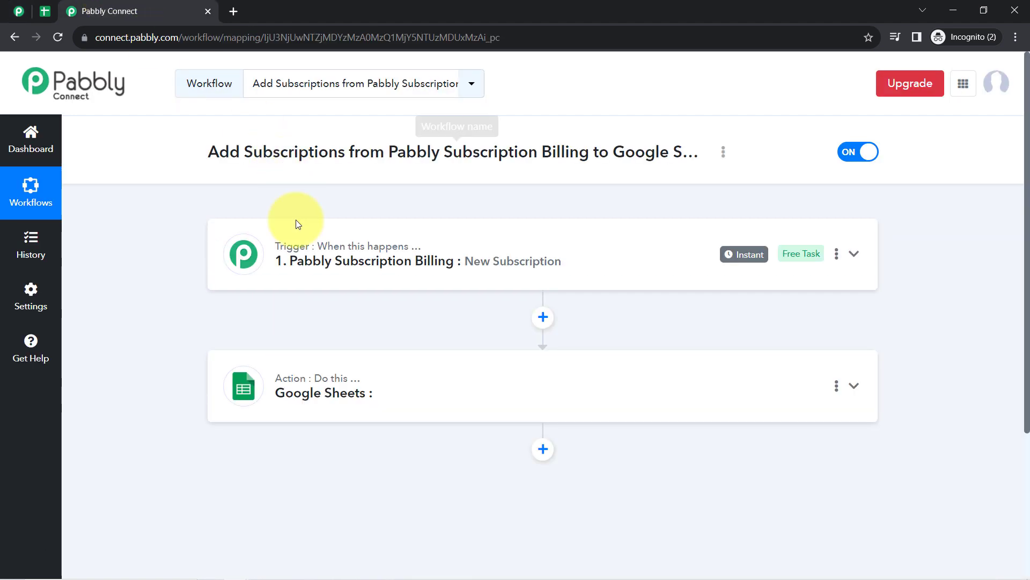
mouse_move(744, 255)
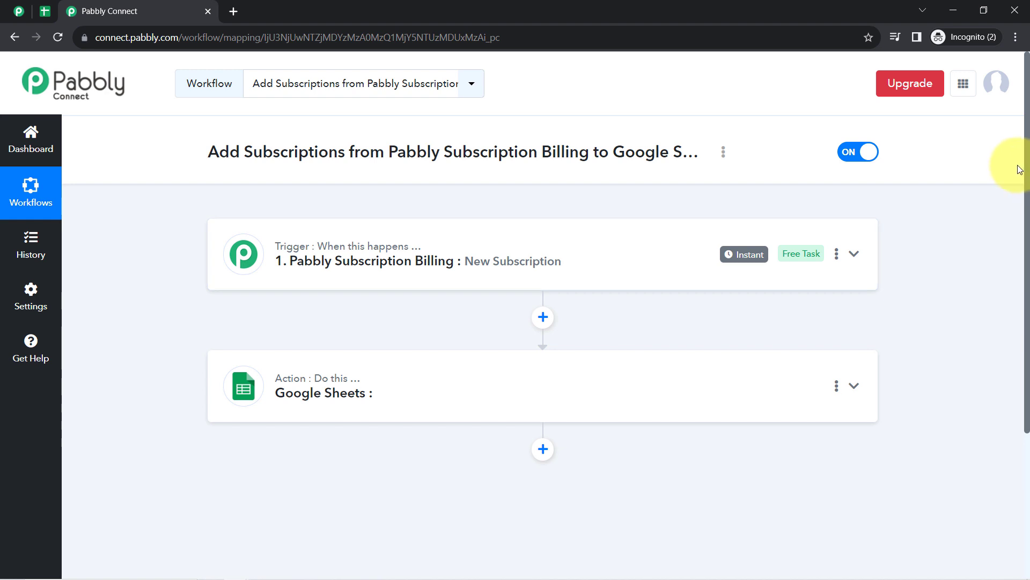
- Expand the Google Sheets action and choose Add New Row as its action event
click(346, 395)
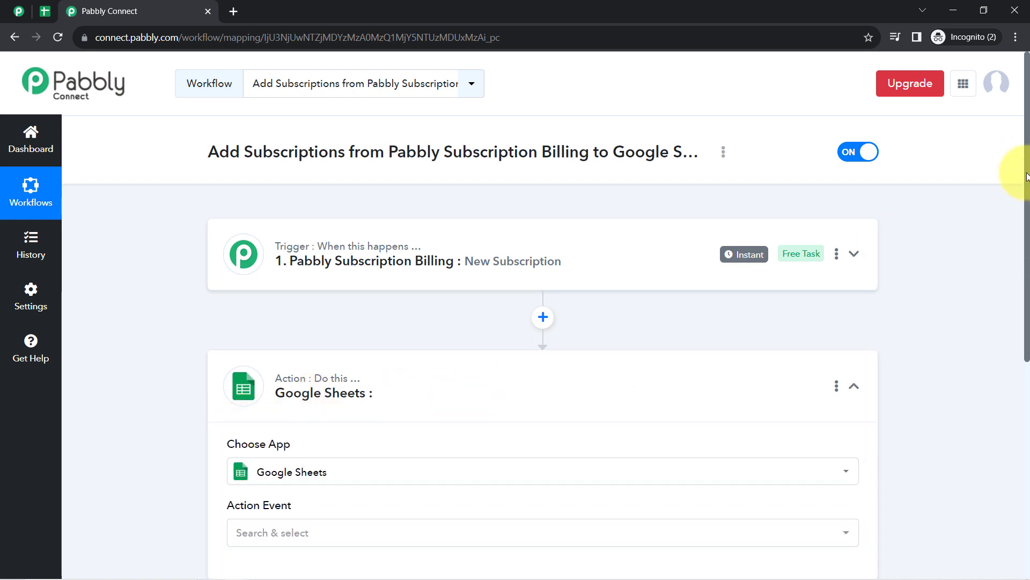
drag(1026, 177, 1021, 279)
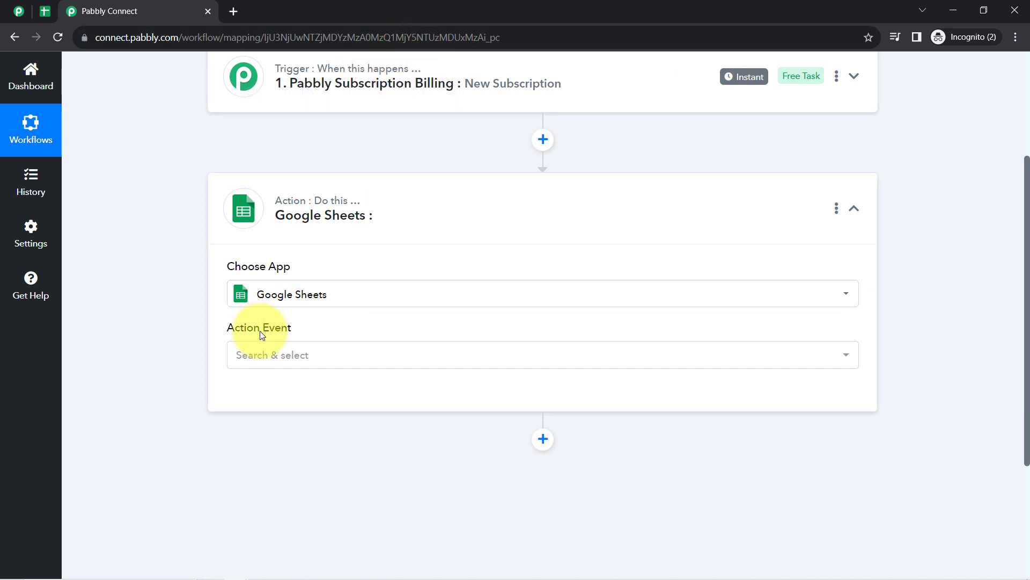
click(248, 360)
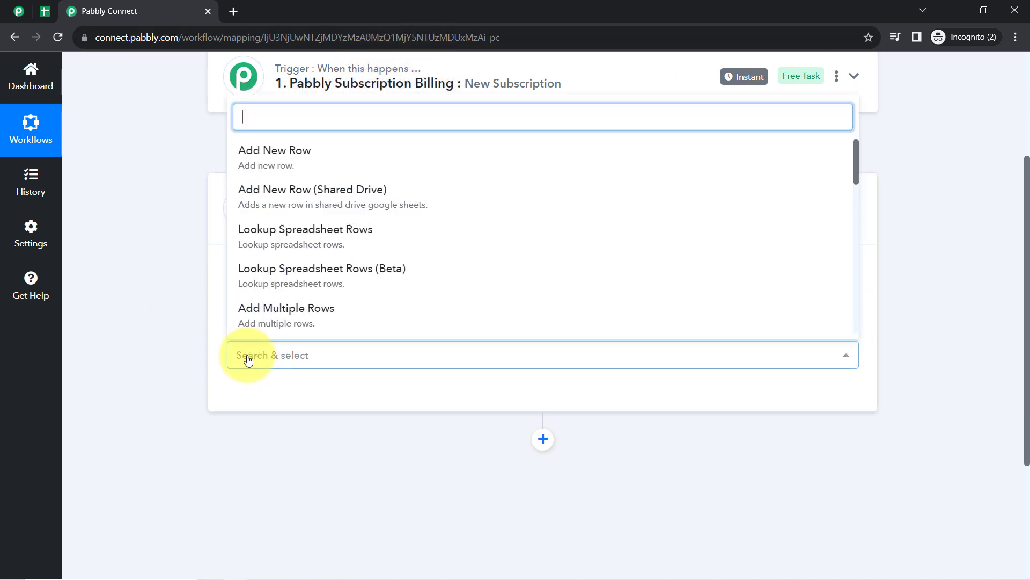
click(289, 154)
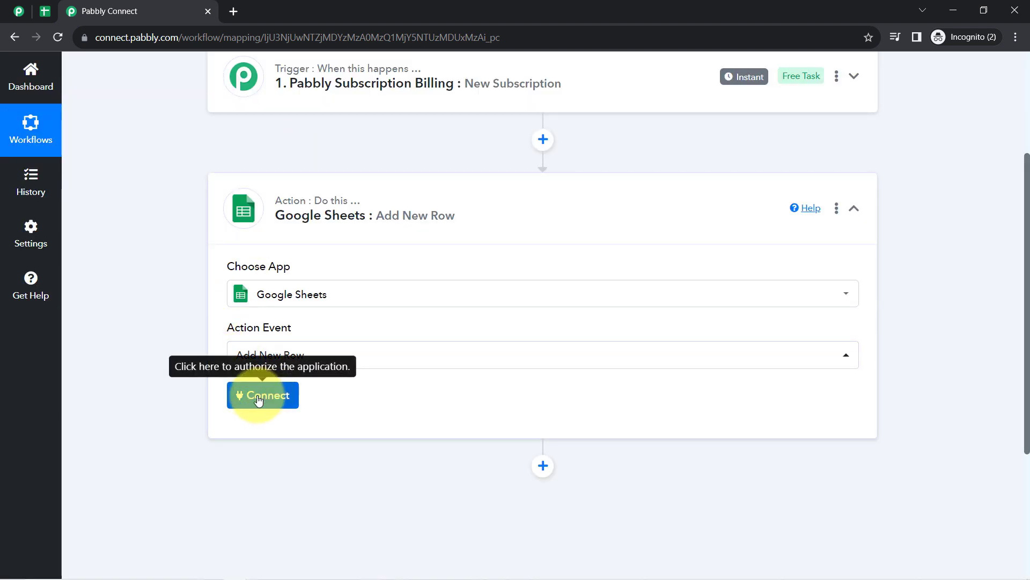
- After a blocked new Google sign-in attempt, save the existing Google Sheets #3 connection
click(258, 400)
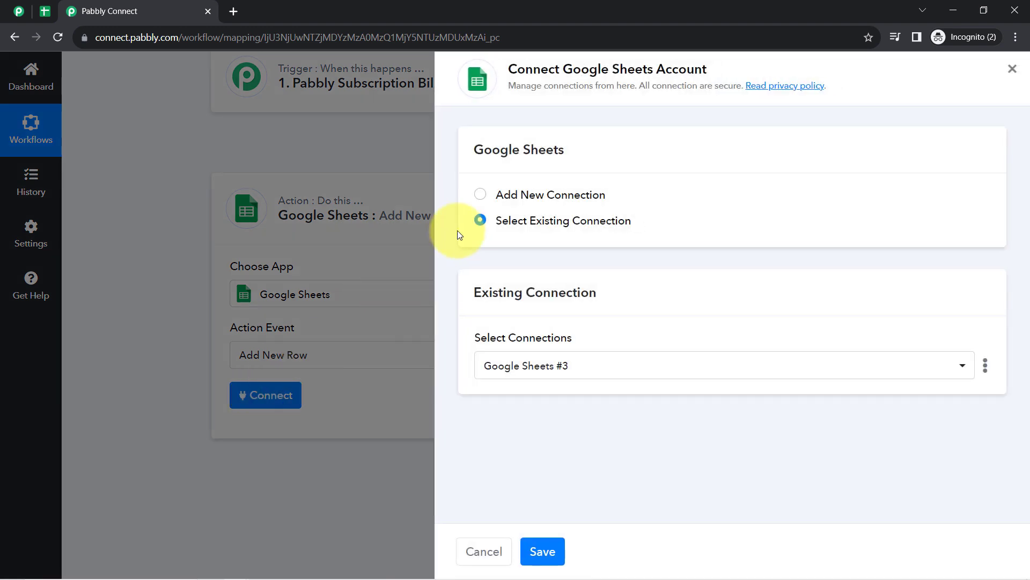
drag(556, 69, 656, 68)
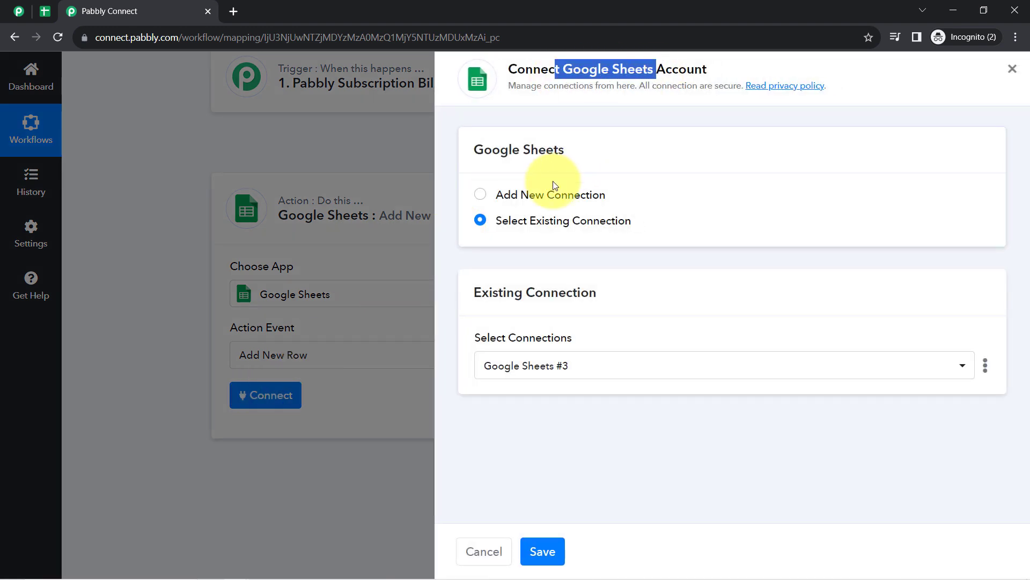
click(523, 195)
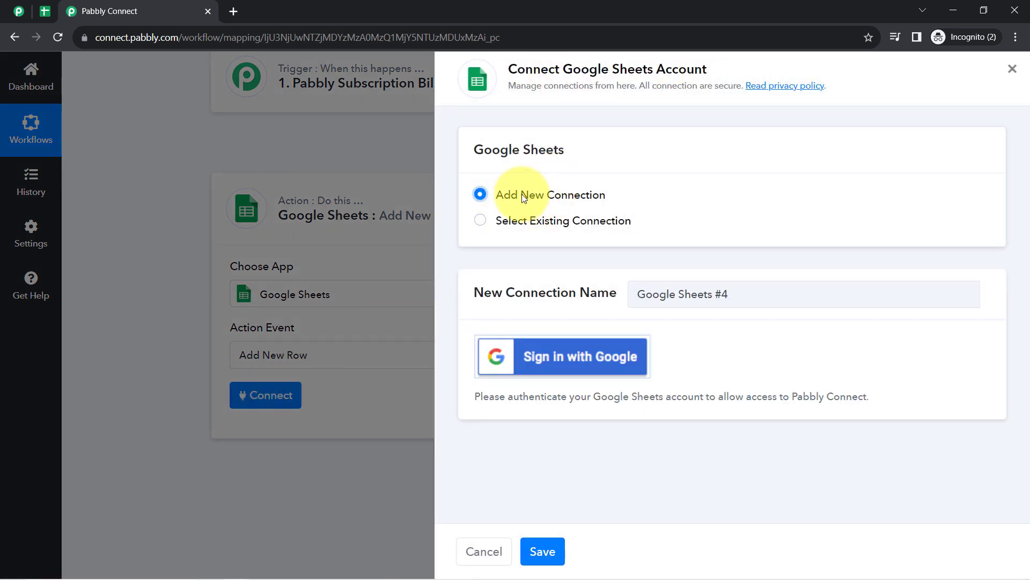
click(547, 358)
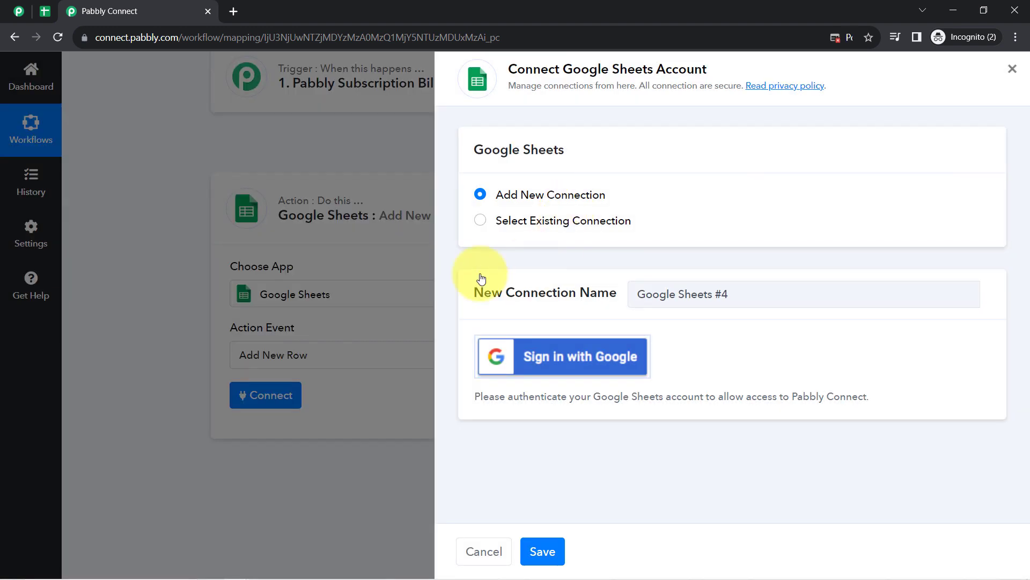
click(499, 355)
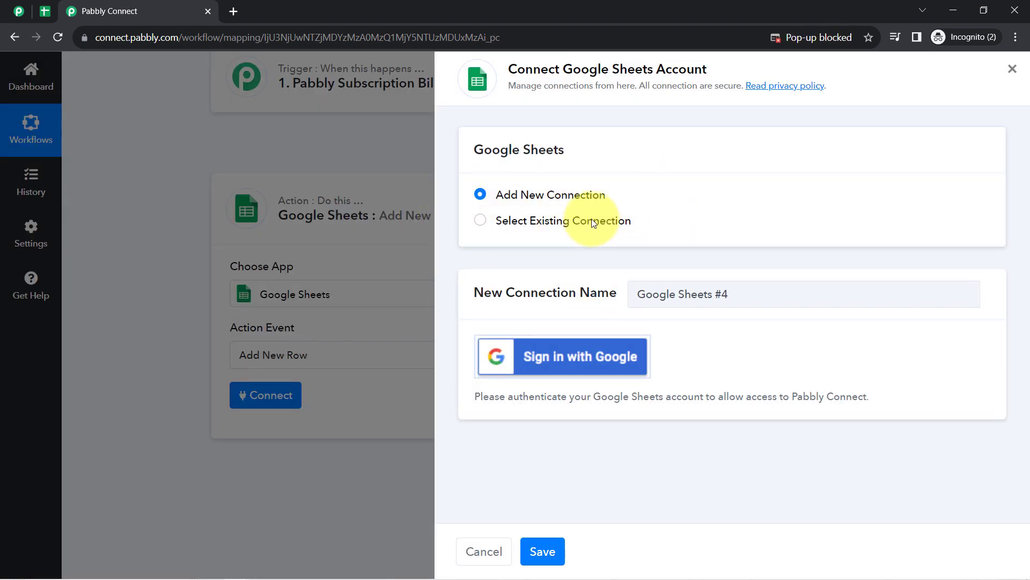
click(846, 39)
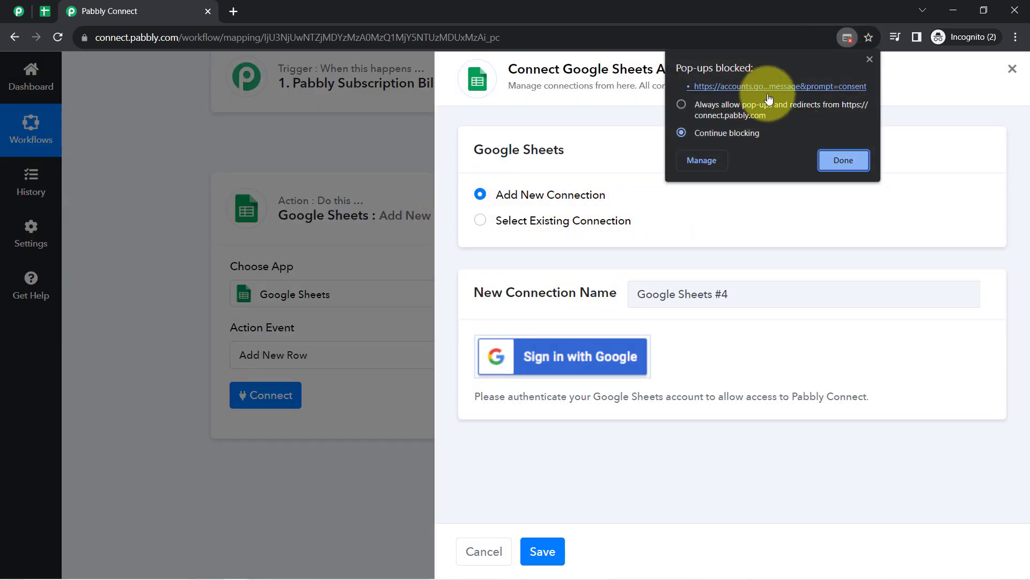
click(835, 160)
click(847, 36)
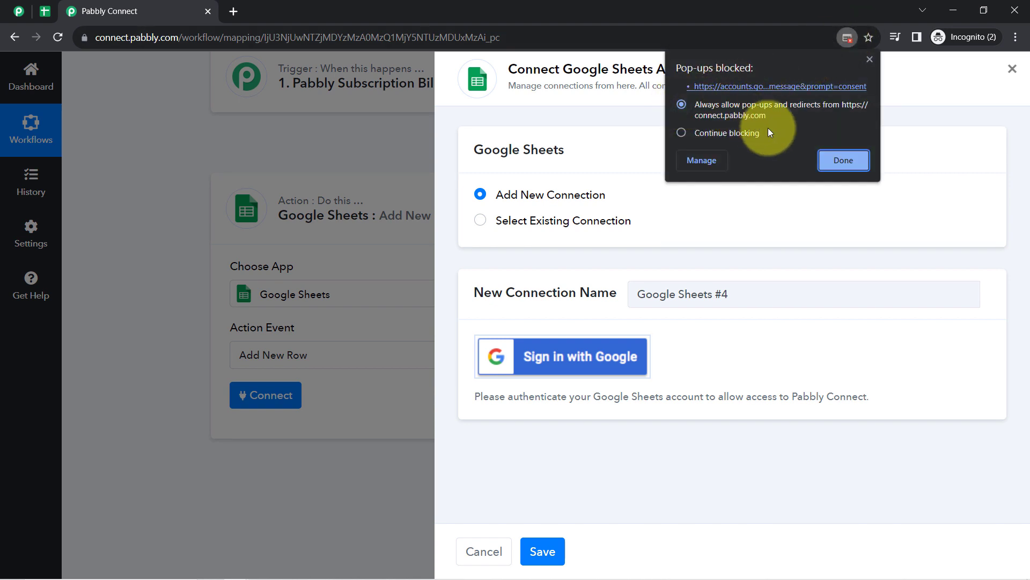
click(837, 160)
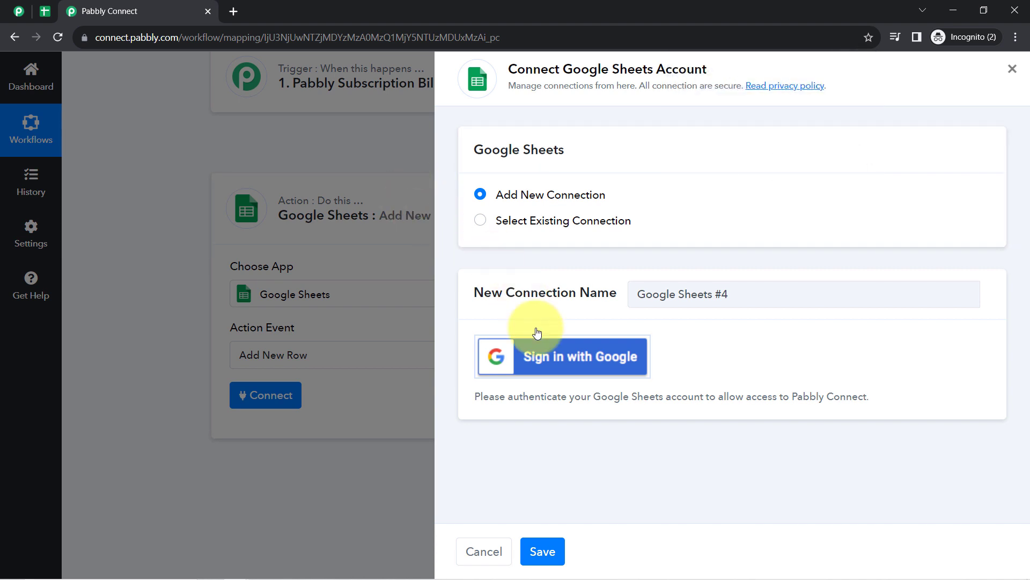
click(554, 370)
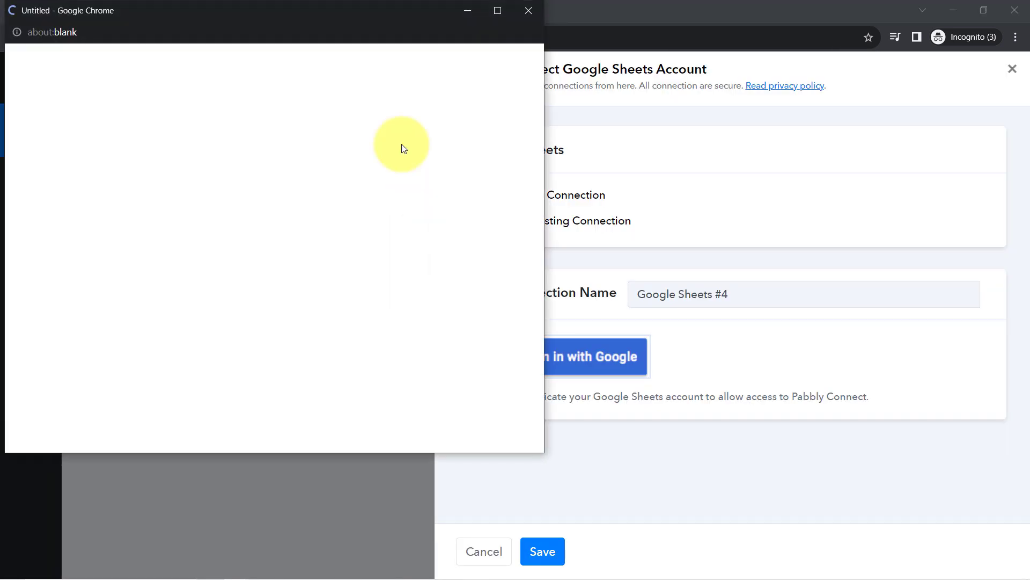
click(536, 13)
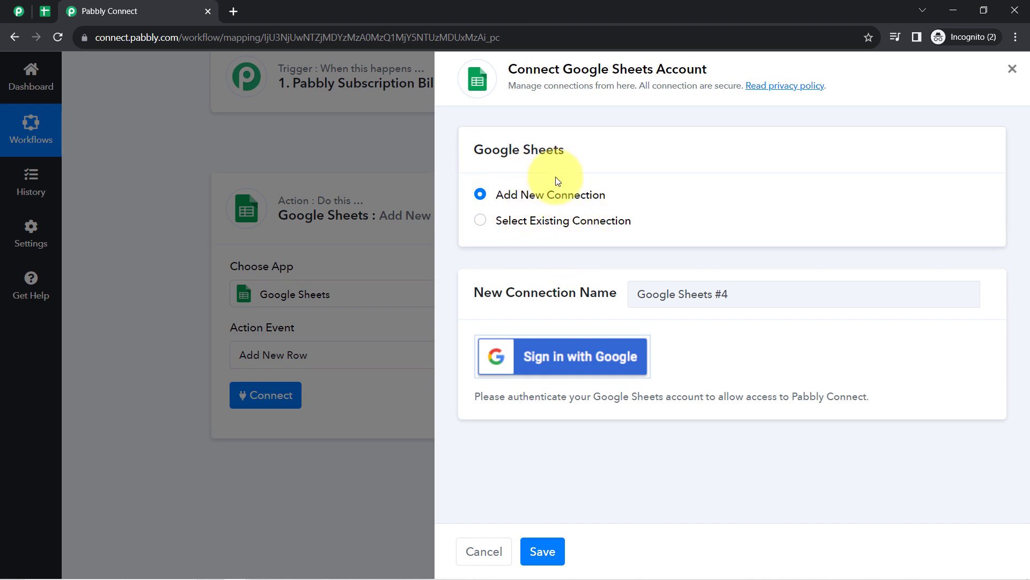
click(481, 222)
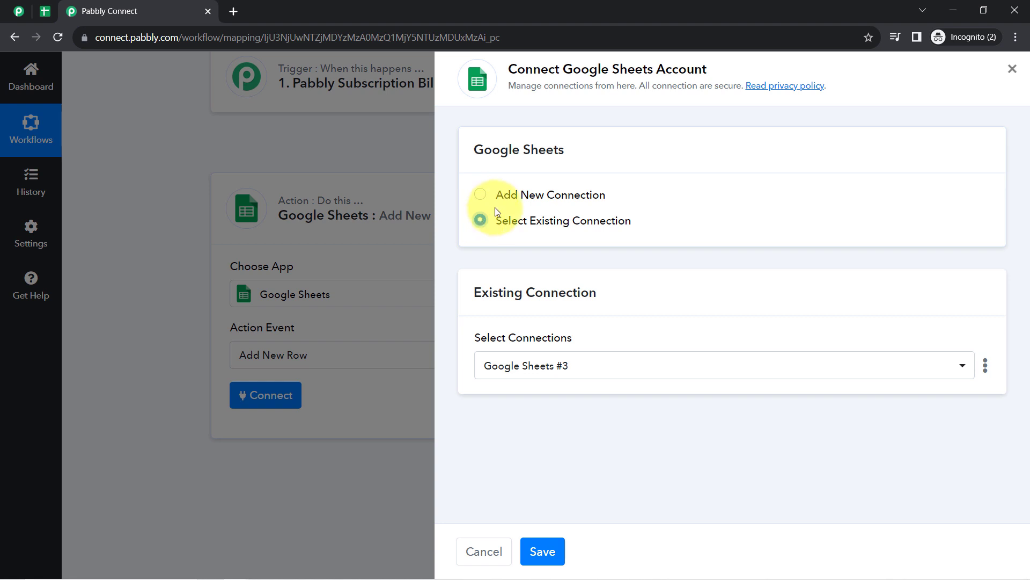
click(550, 549)
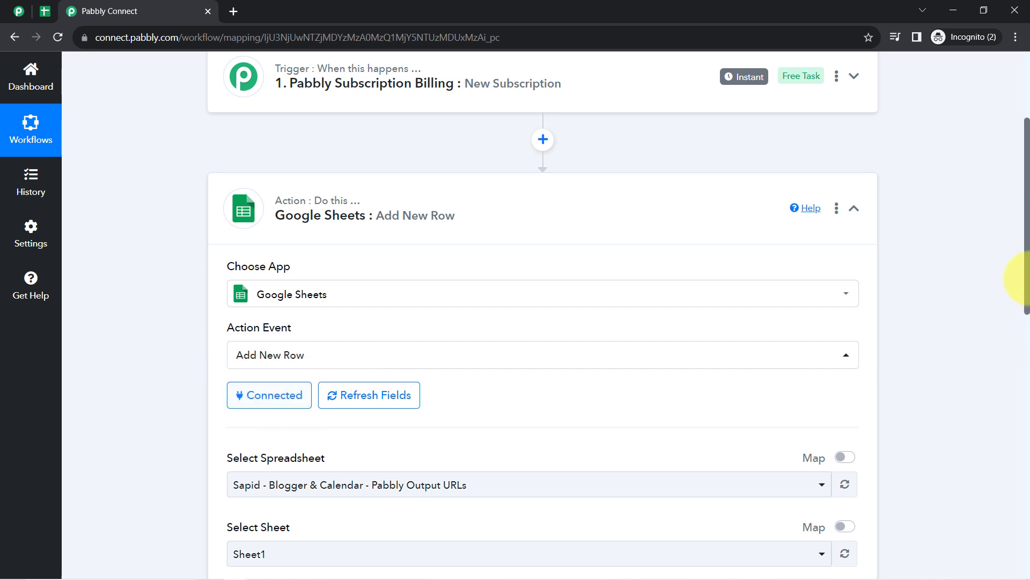
- Select the Customer's Subscription spreadsheet after confirming its name in the Google Sheets tab
scroll(1012, 272, down, 3)
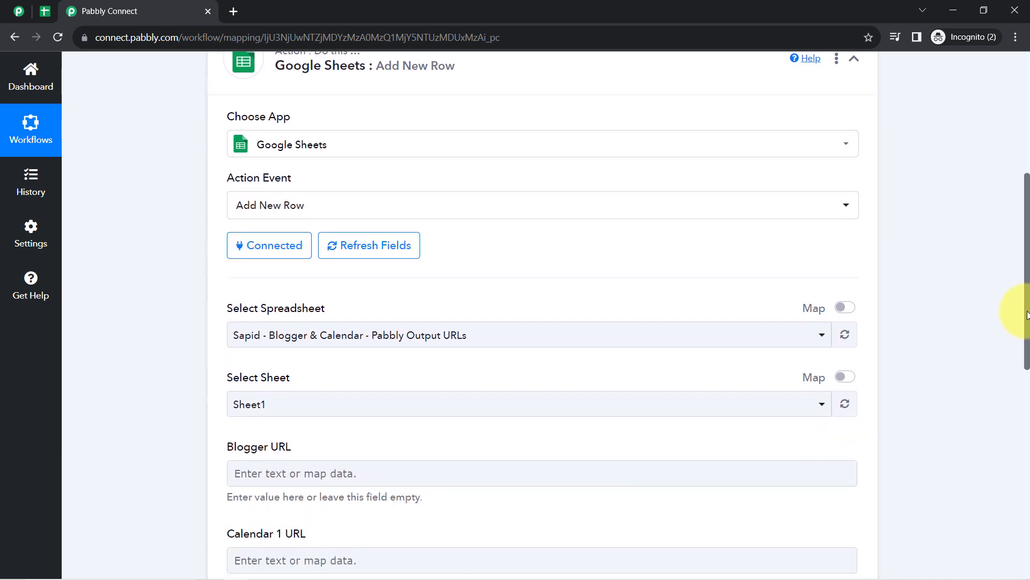
drag(240, 277, 323, 279)
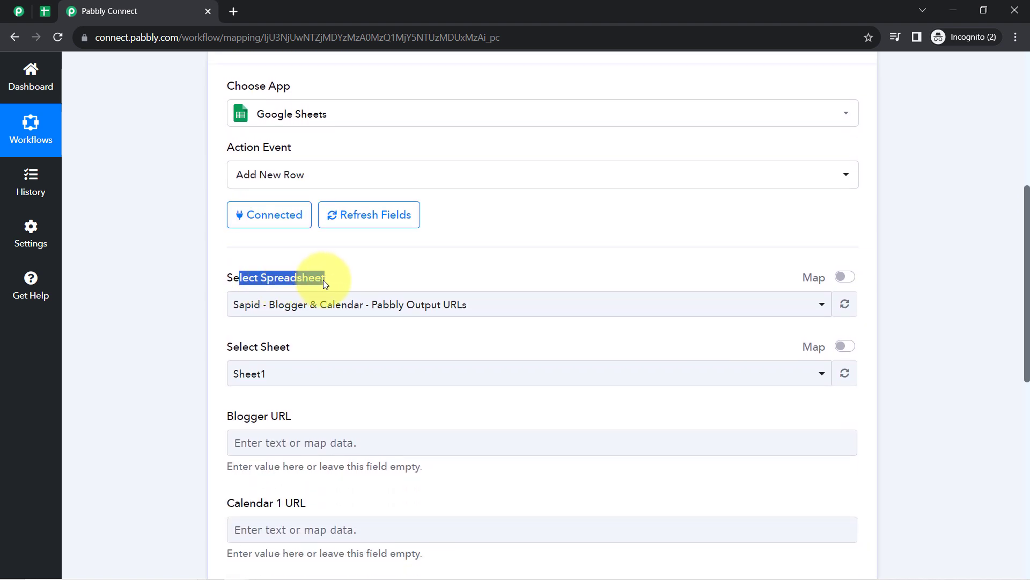
click(294, 302)
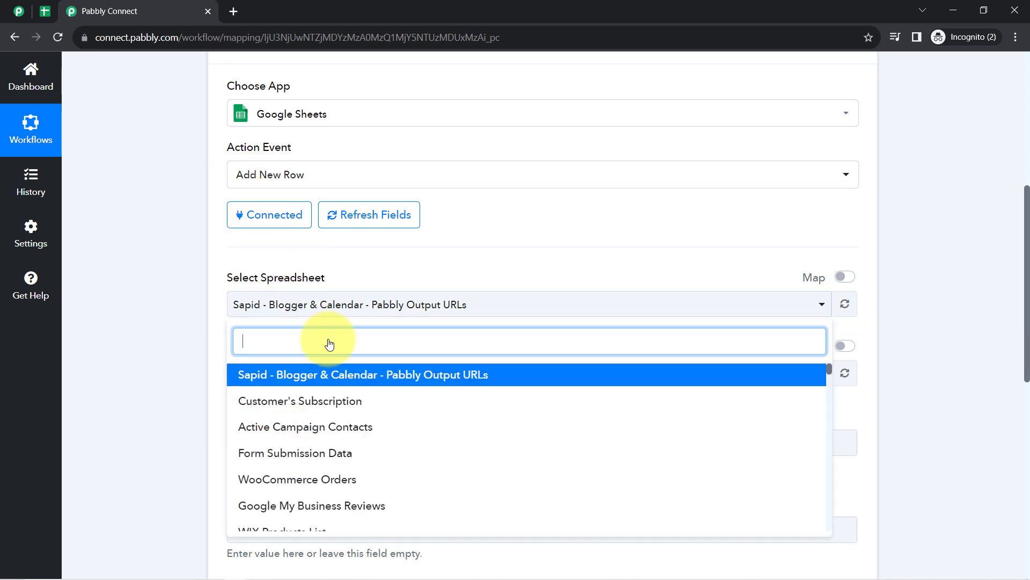
click(193, 263)
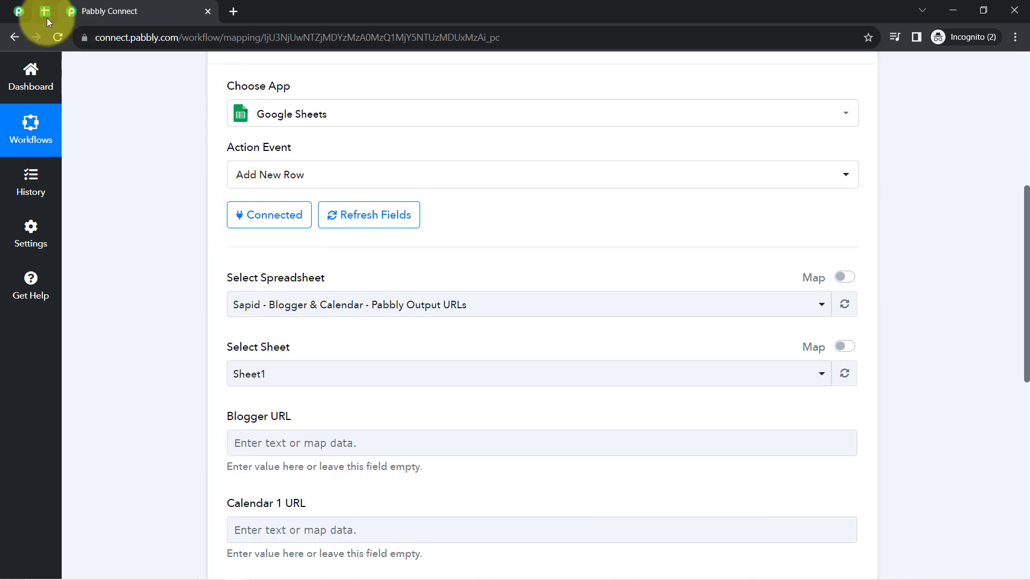
click(47, 17)
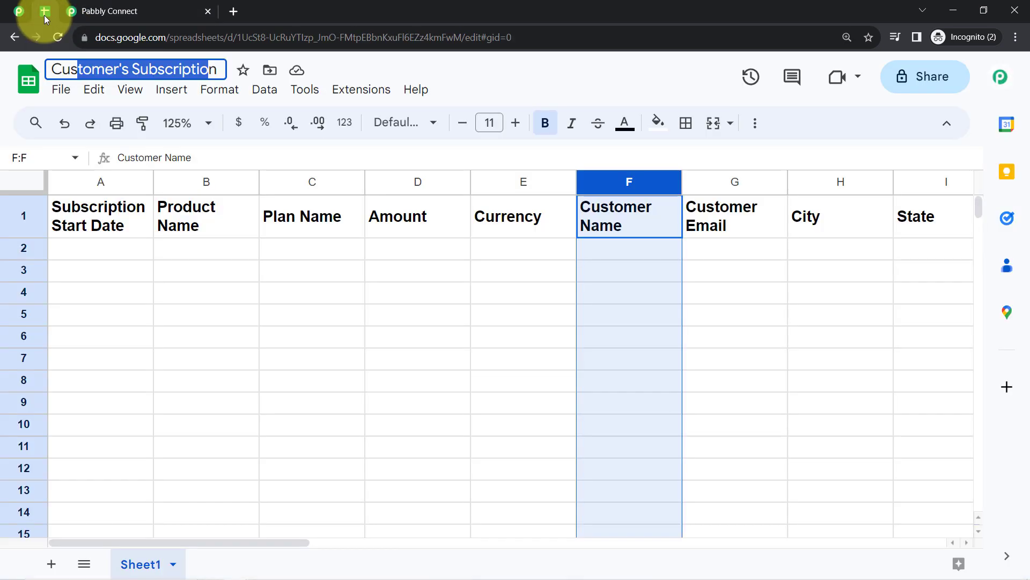
click(63, 63)
drag(71, 71, 215, 70)
click(156, 12)
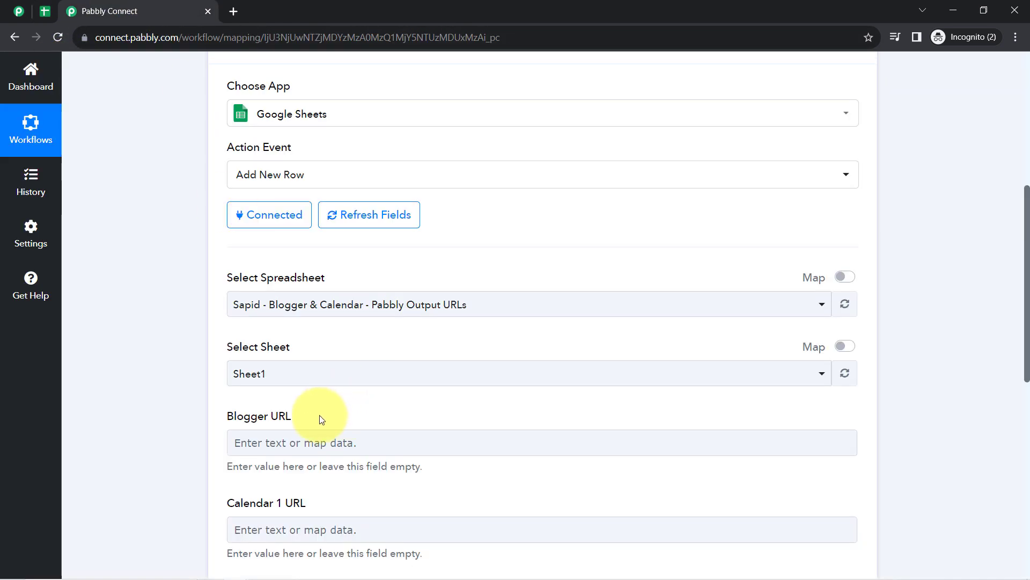
click(269, 304)
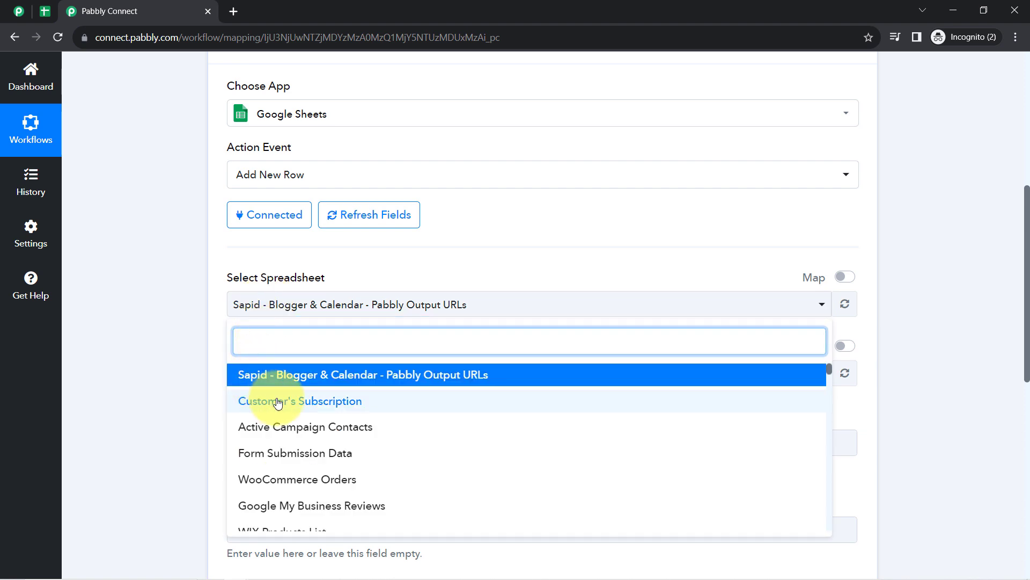
click(301, 403)
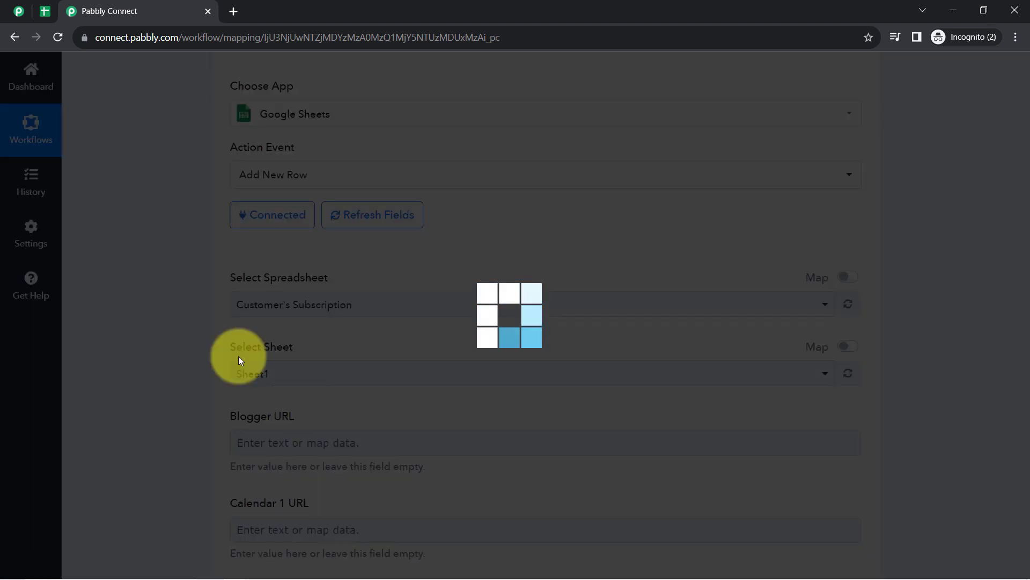
click(46, 12)
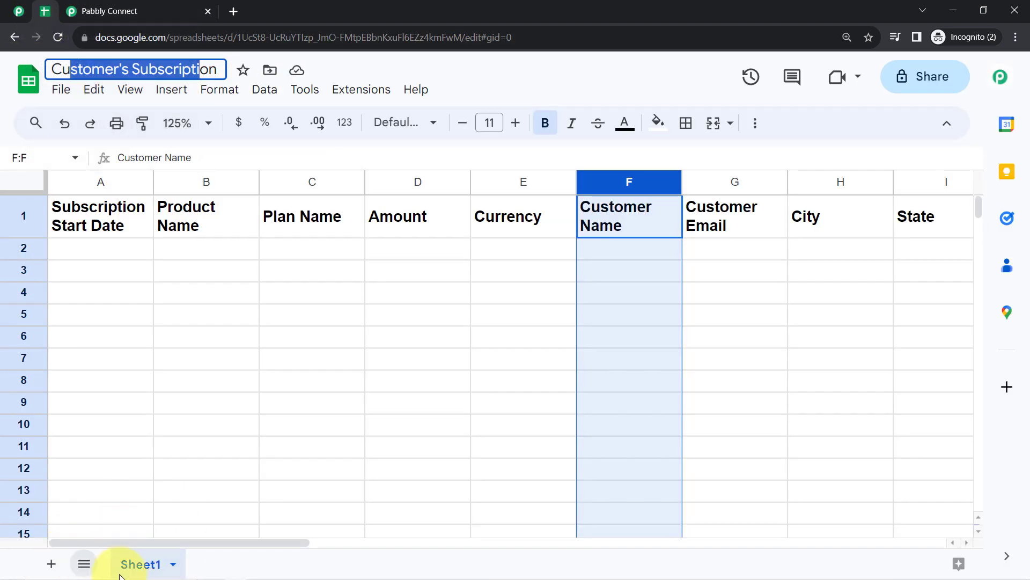
click(155, 10)
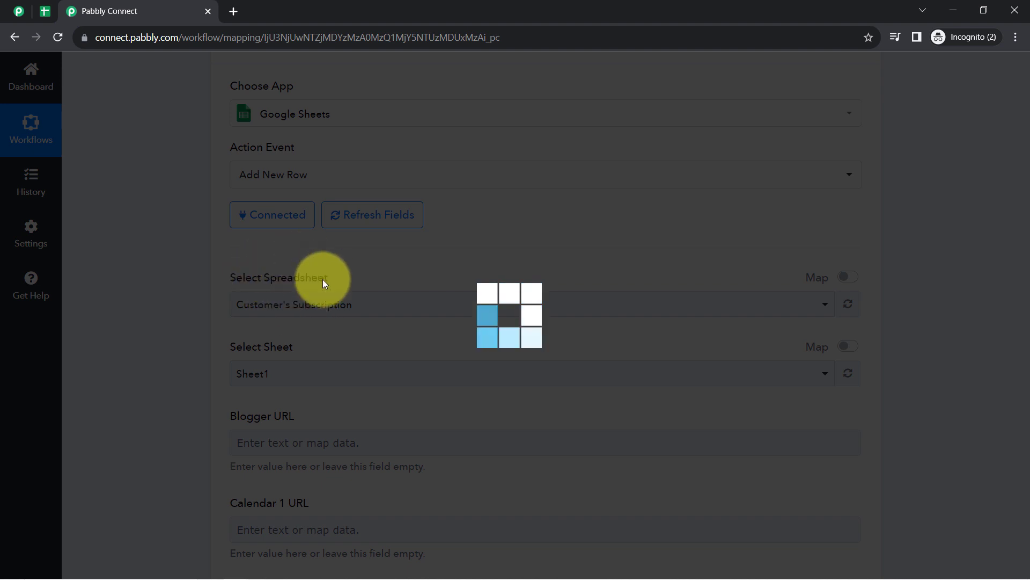
- Check the sheet's columns: Subscription Start Date, Product Name, Plan Name, Amount, Currency, Customer Name, Customer Email
click(50, 11)
click(101, 182)
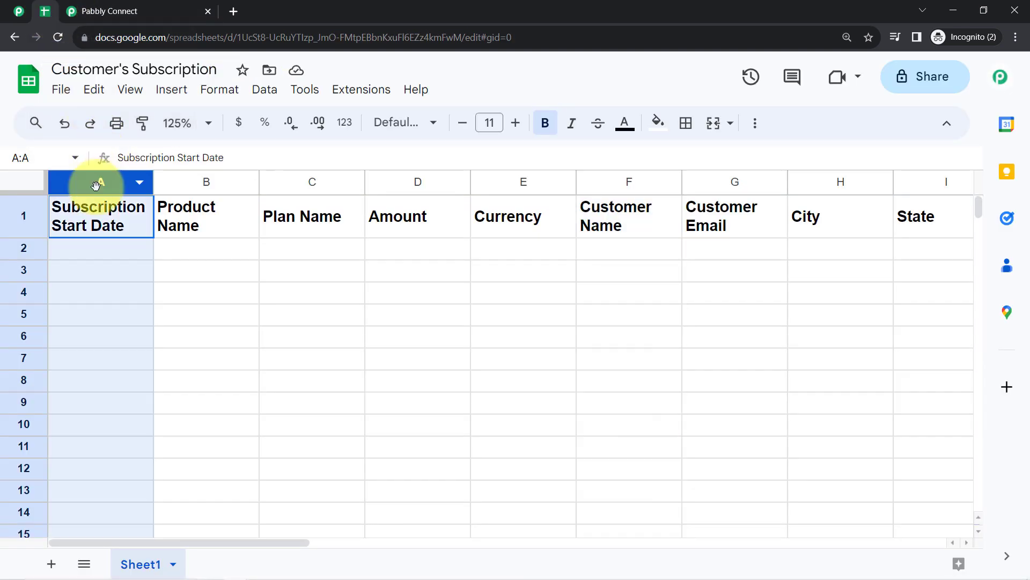
click(194, 185)
click(324, 184)
click(419, 183)
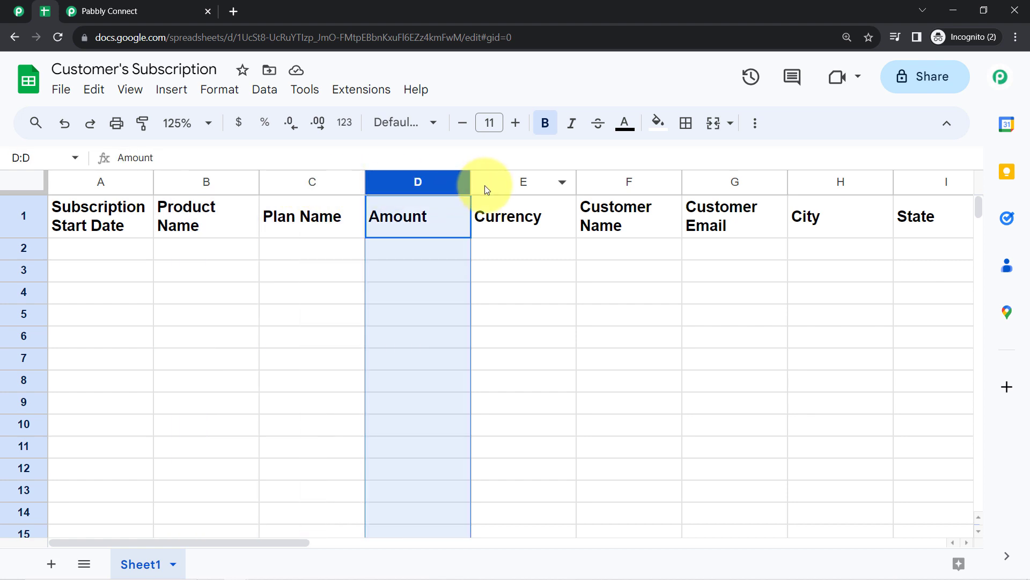
click(523, 183)
click(629, 182)
click(765, 185)
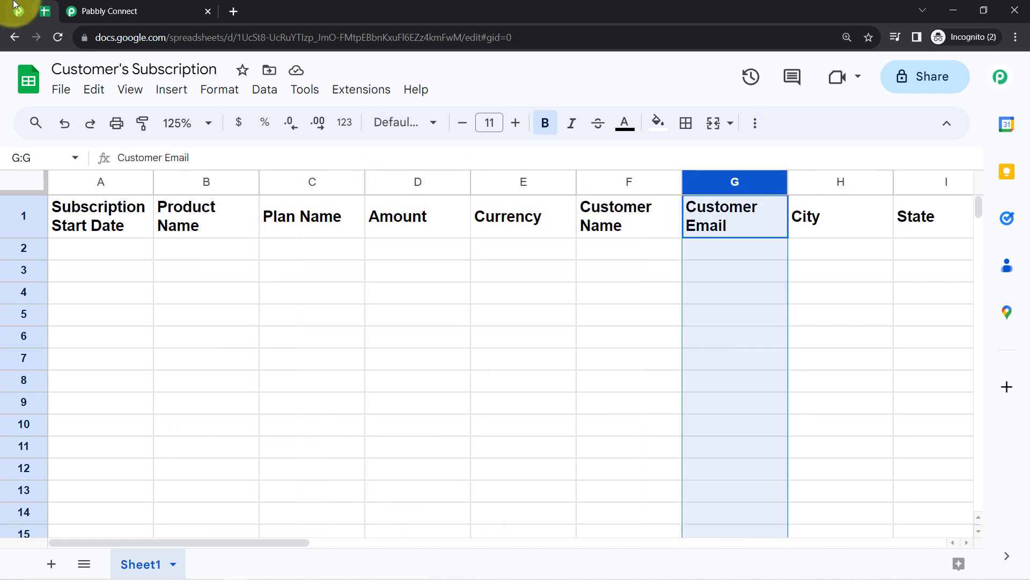
click(81, 11)
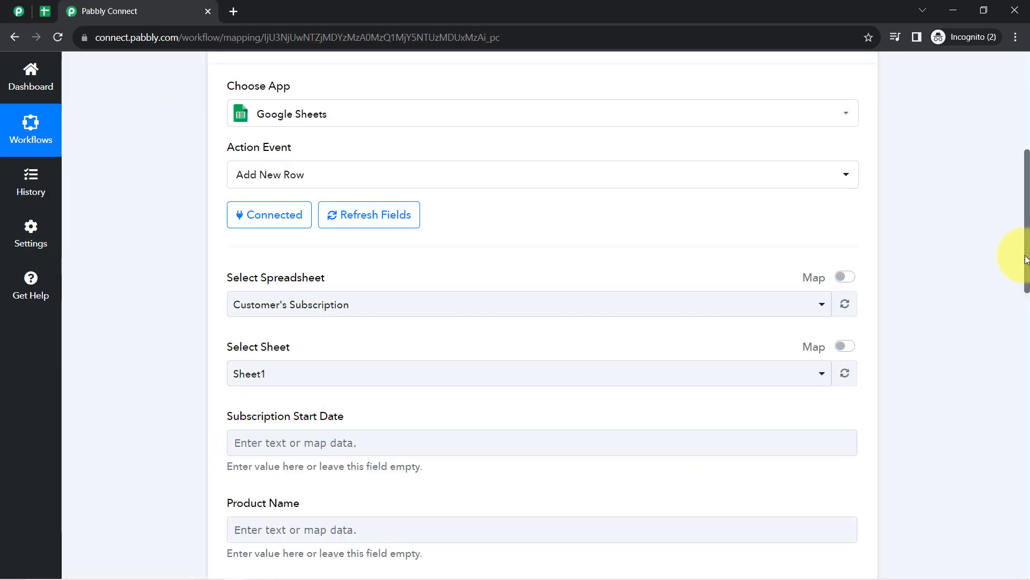
drag(1027, 260, 1026, 315)
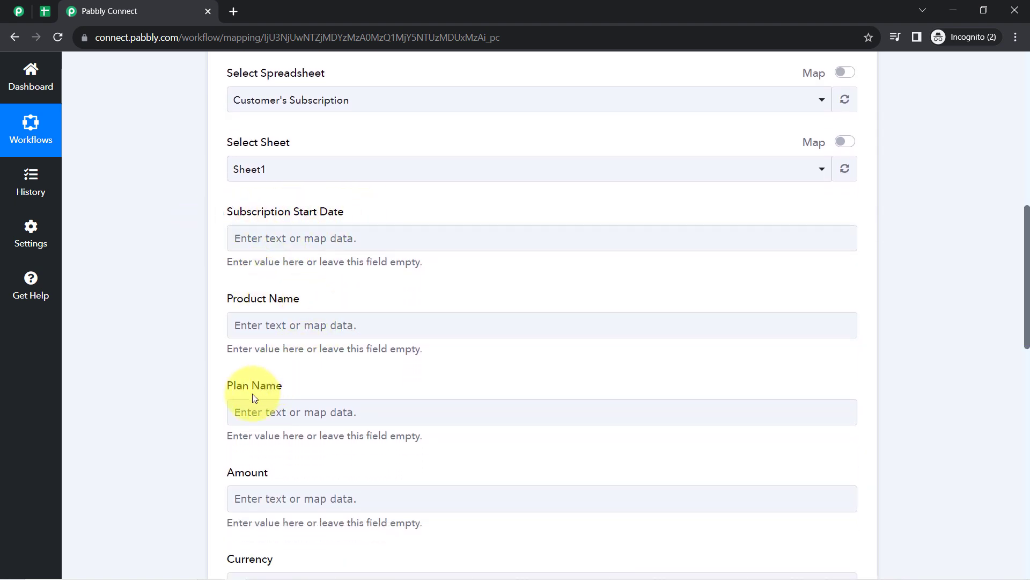
click(43, 10)
click(80, 183)
click(188, 186)
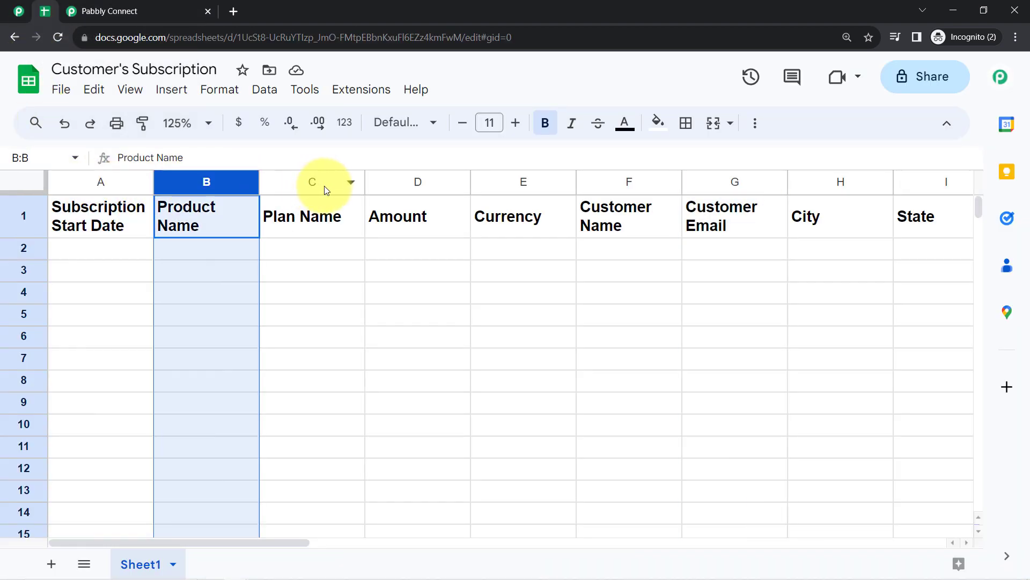
click(324, 184)
click(421, 186)
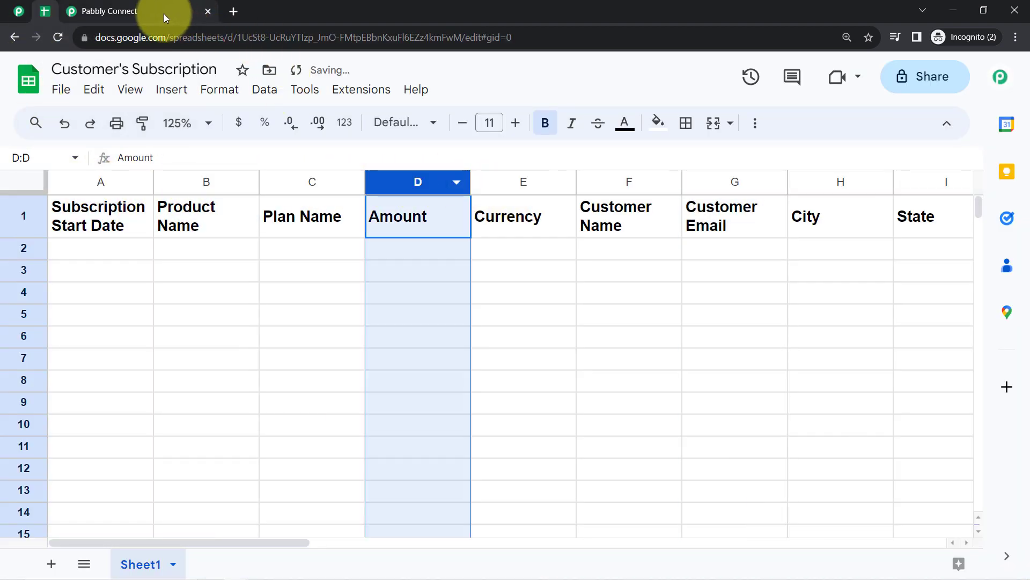
click(134, 8)
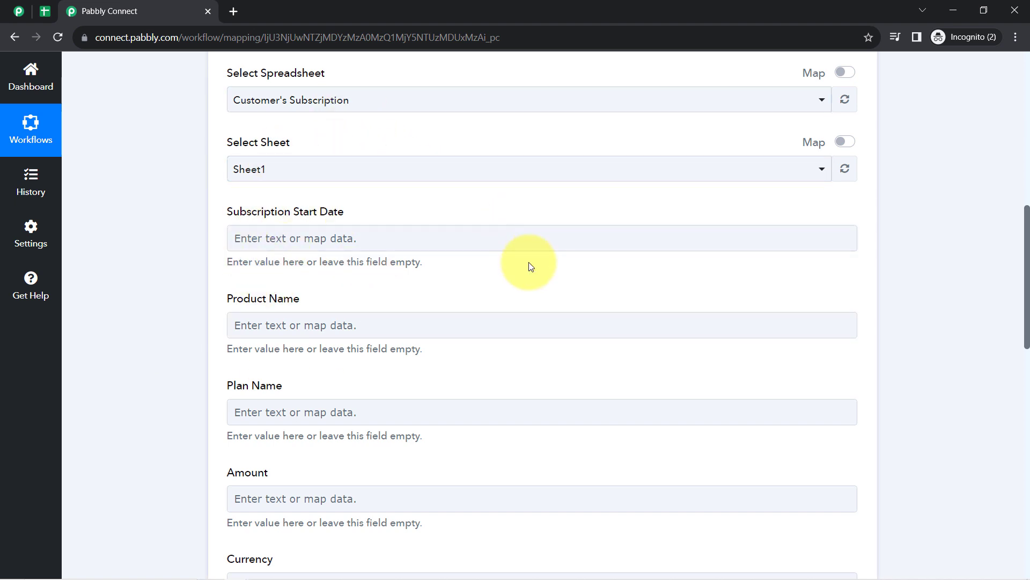
click(43, 9)
click(119, 254)
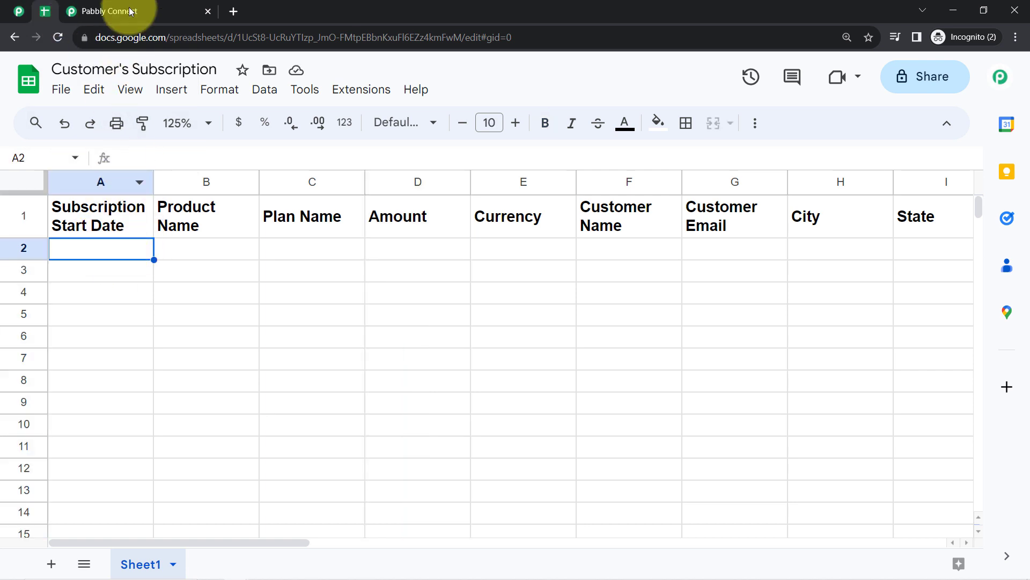
click(129, 11)
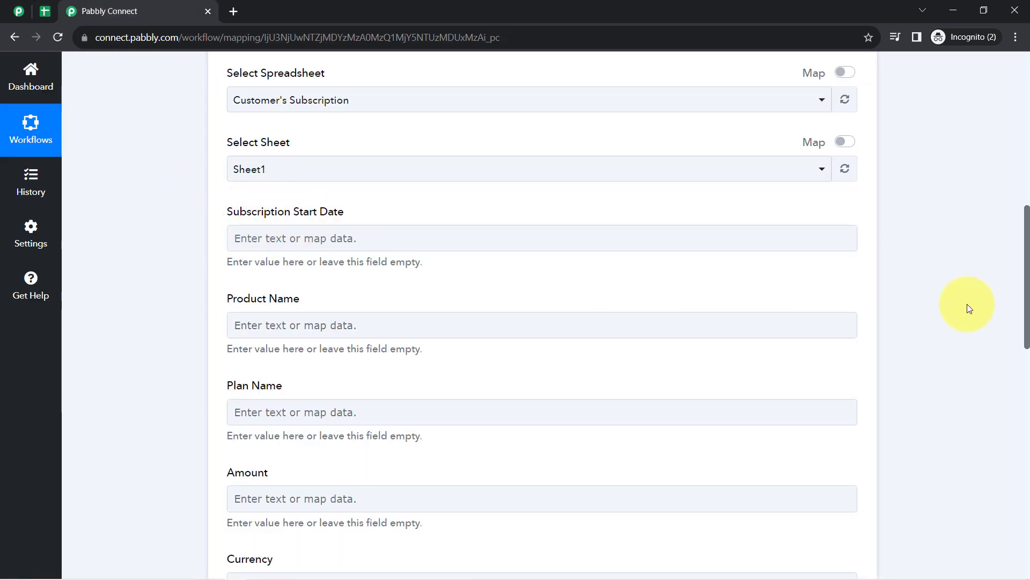
- Expand the New Subscription trigger and scroll through its Response Received data to the mapping fields
drag(1028, 239, 993, 92)
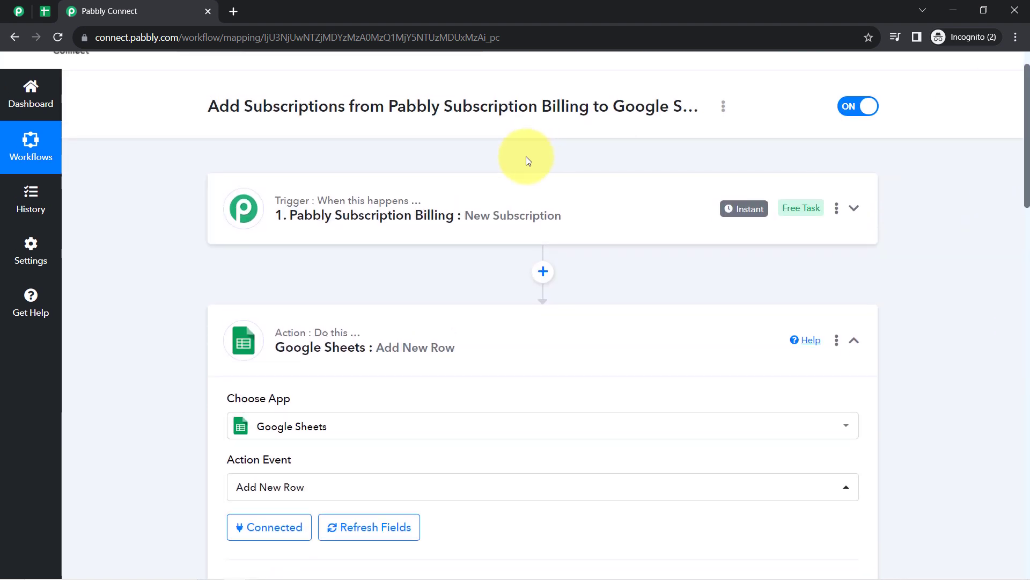
click(501, 201)
scroll(426, 396, up, 1)
scroll(413, 437, down, 9)
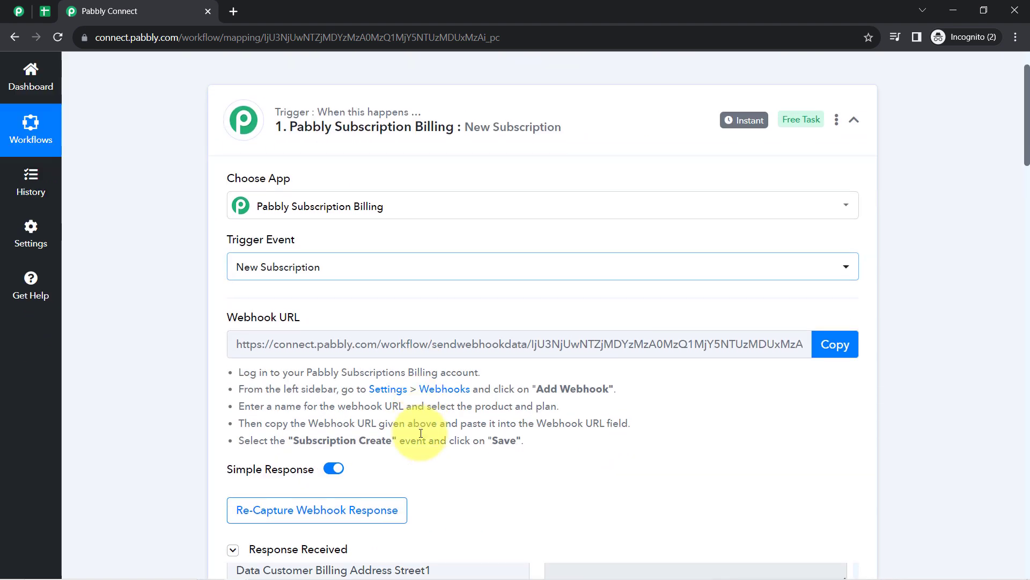
scroll(642, 394, down, 2)
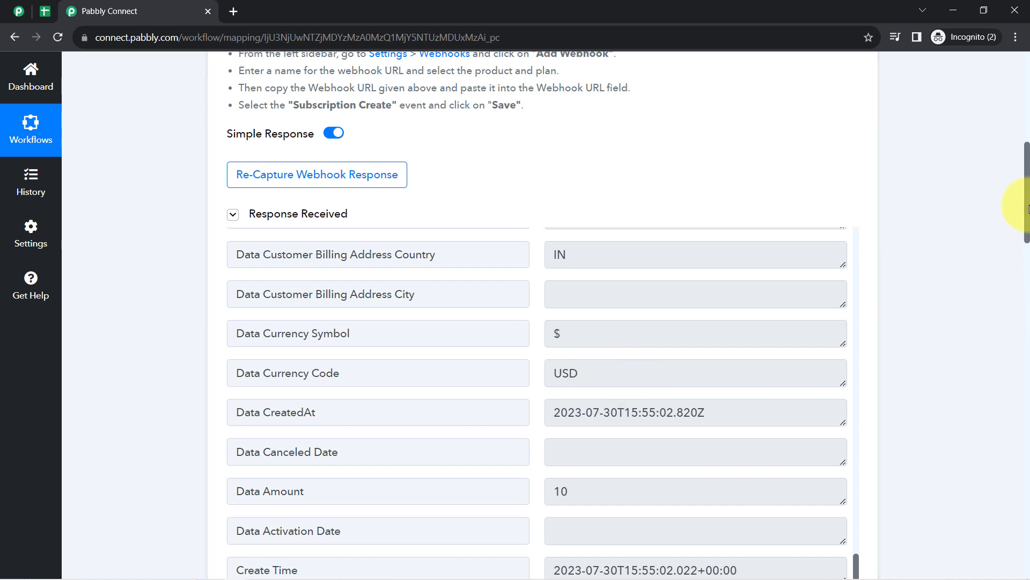
drag(1028, 209, 1014, 300)
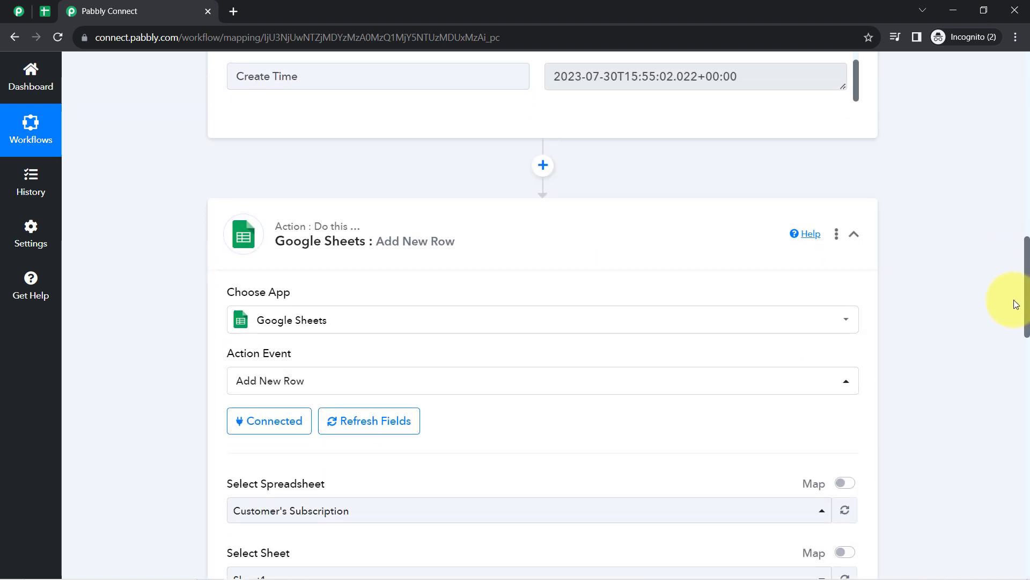
scroll(1013, 299, down, 9)
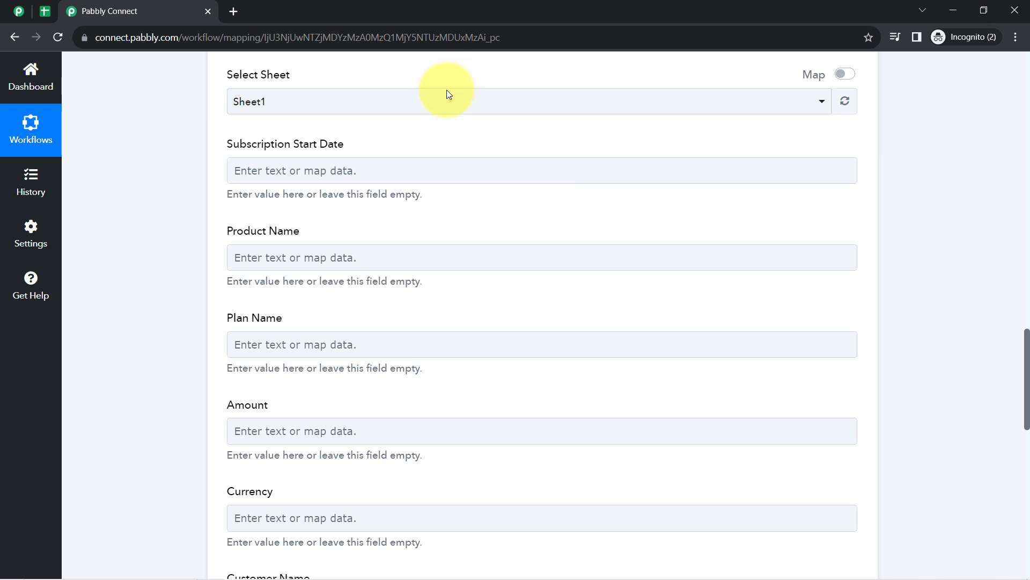
- Map the trigger's Data Starts At value, found by searching 'start', into Subscription Start Date
click(303, 169)
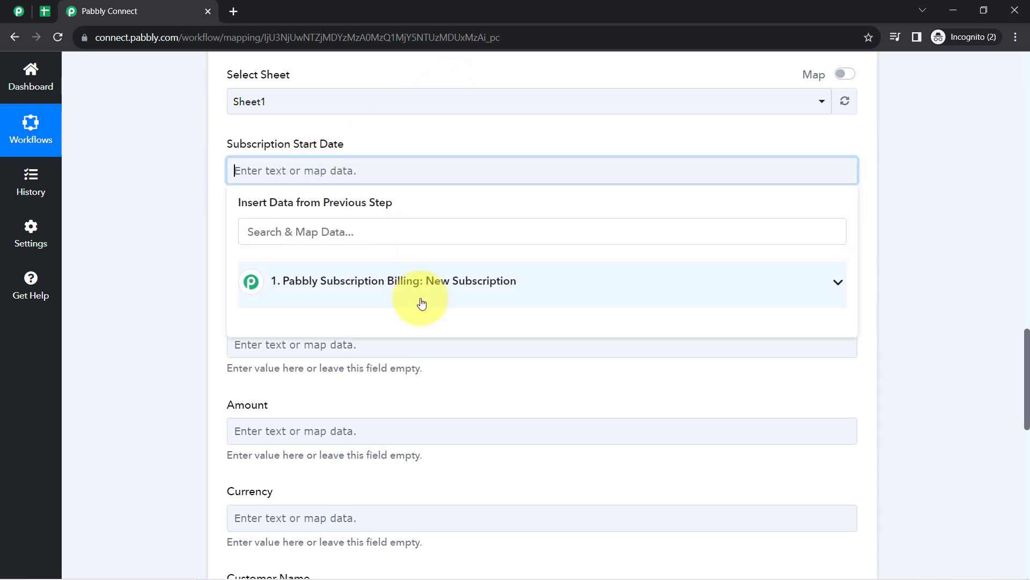
click(369, 281)
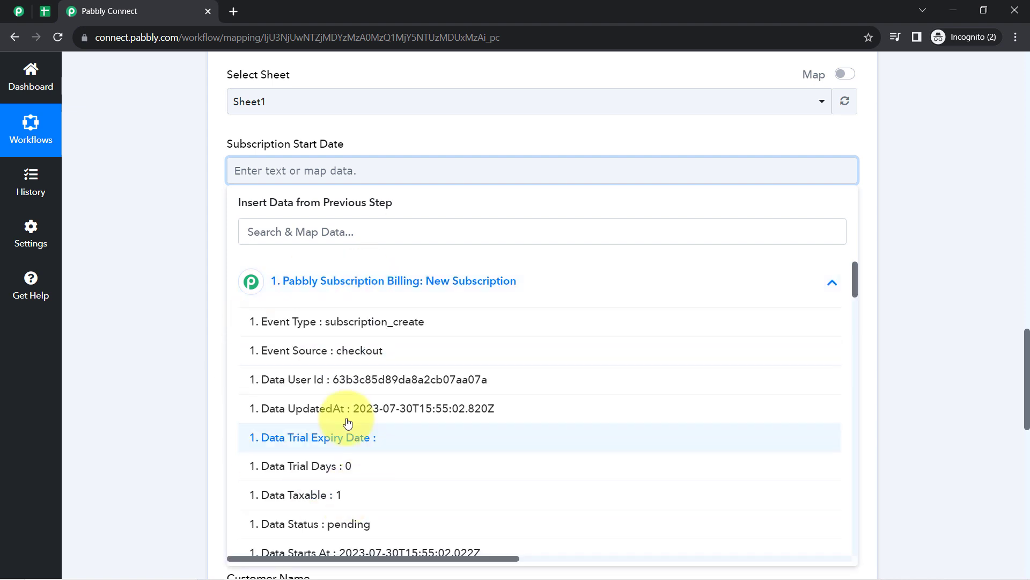
click(264, 232)
text(start)
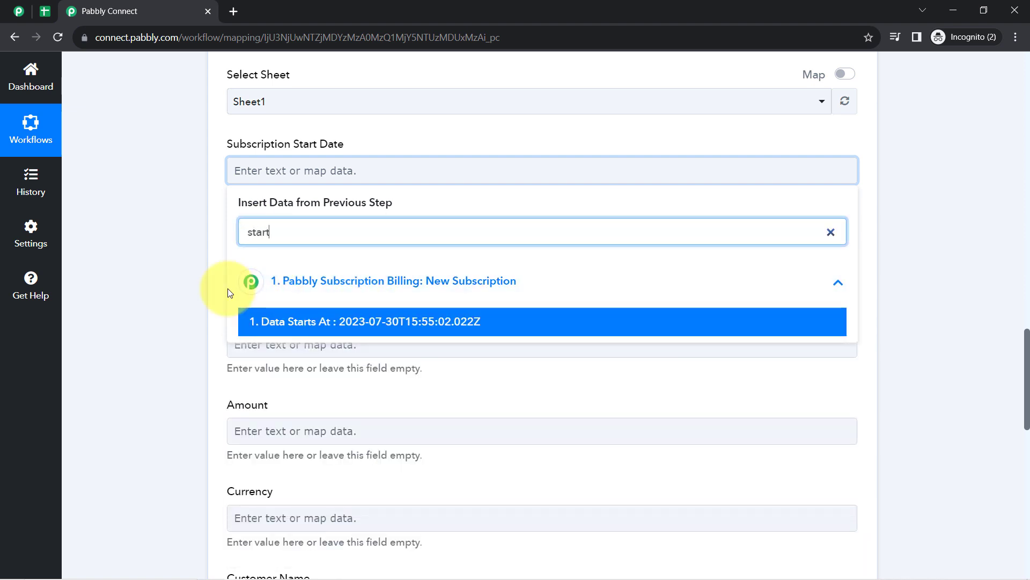
click(258, 230)
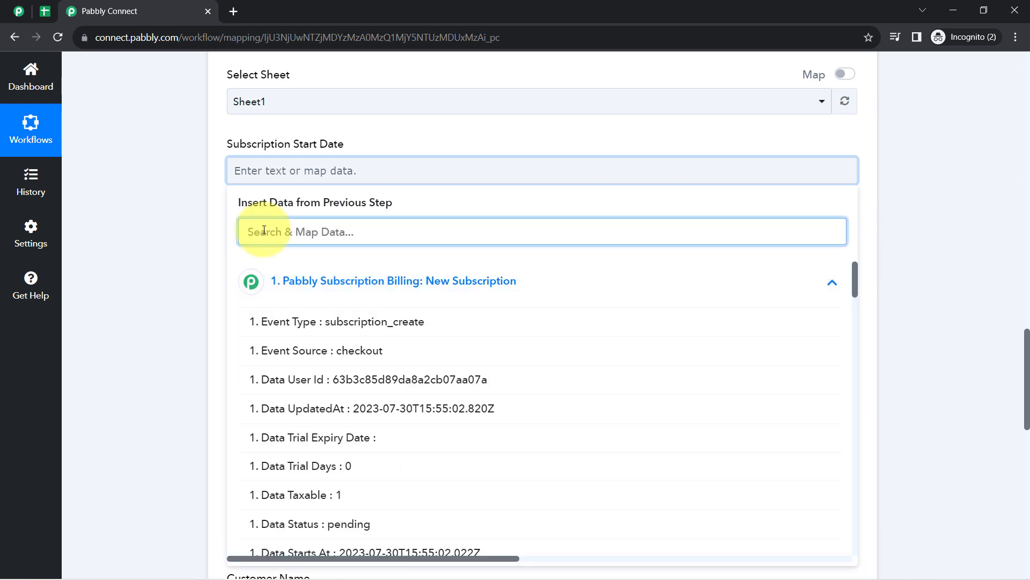
text(start)
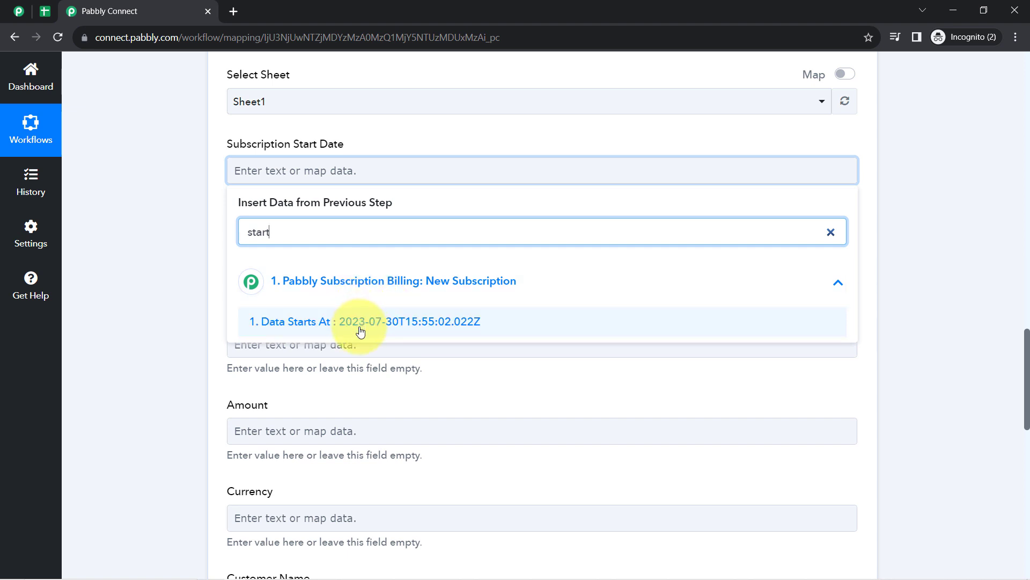
click(439, 325)
scroll(1012, 343, up, 5)
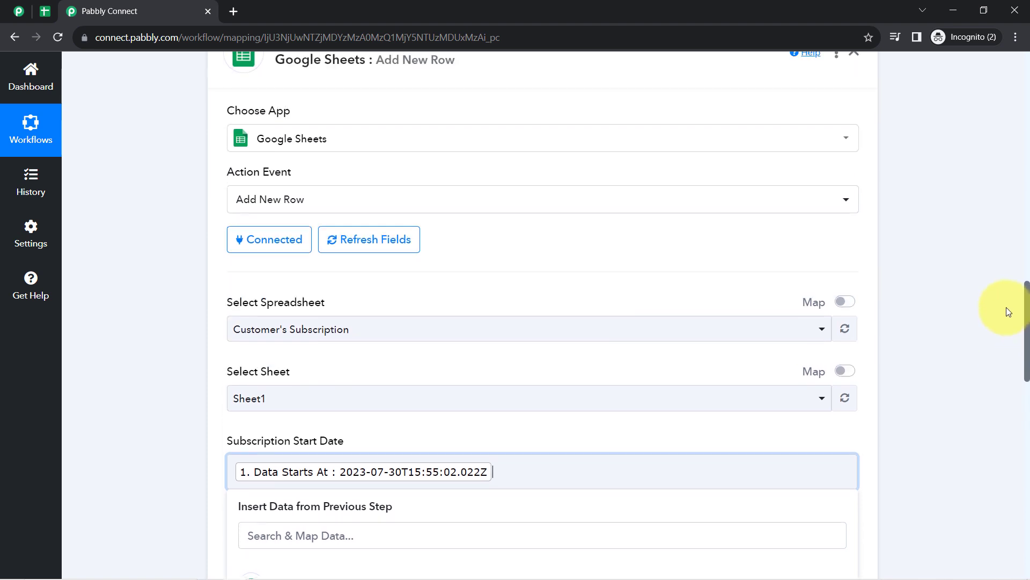
scroll(1007, 306, up, 5)
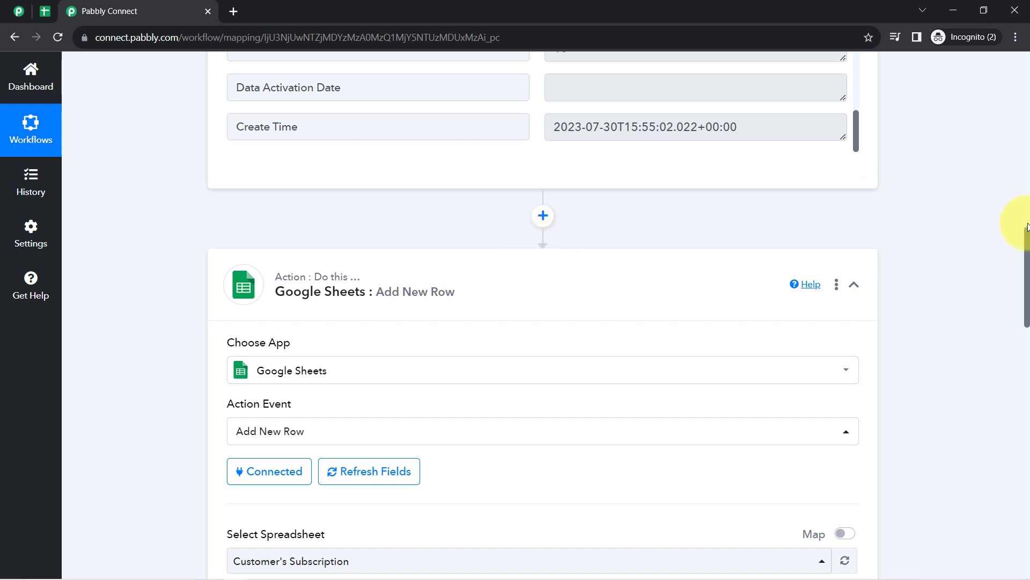
drag(1027, 250, 1012, 347)
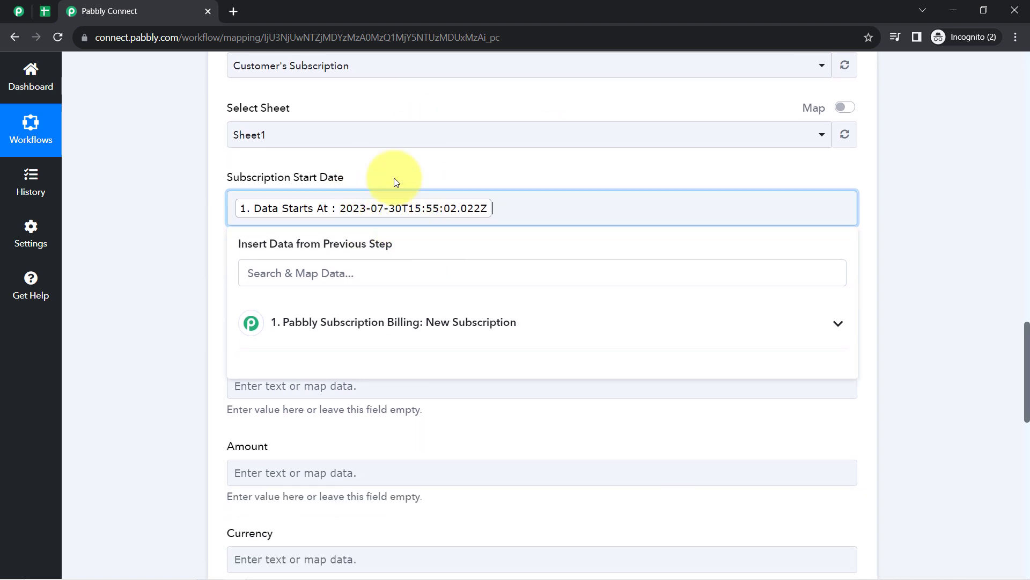
click(210, 201)
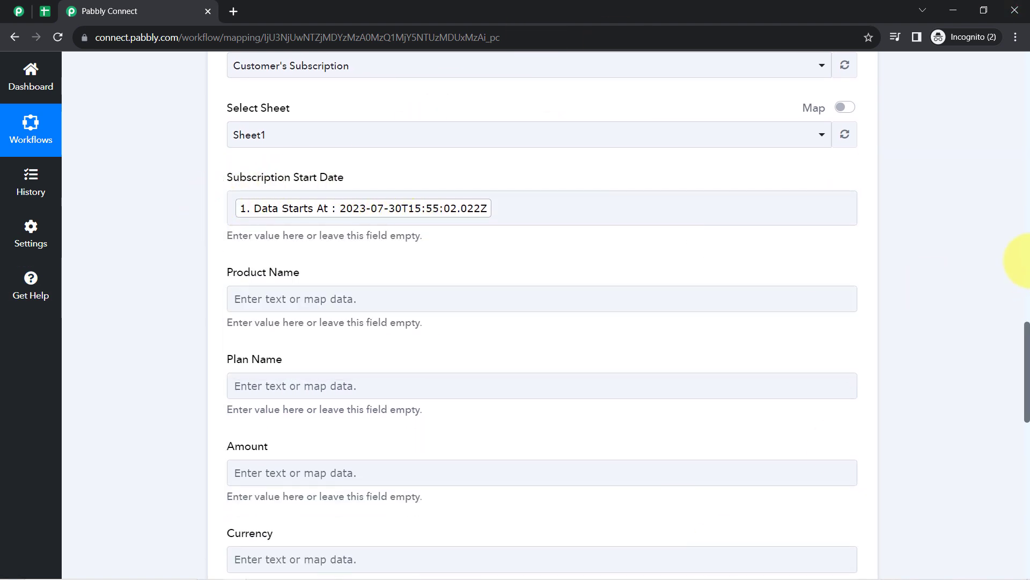
scroll(1024, 338, down, 1)
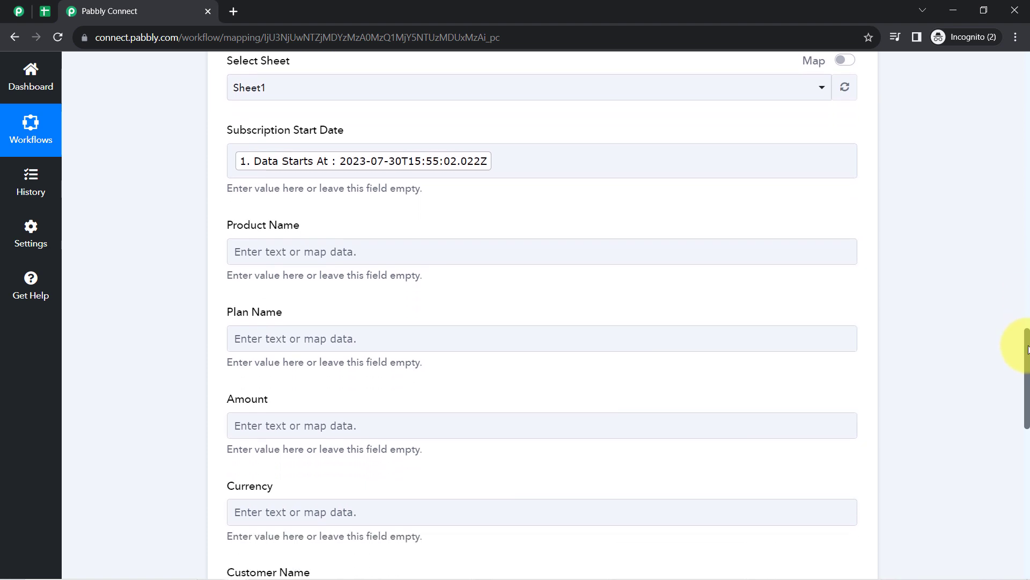
- Map the trigger's product name into the Product Name field via a 'product na' search
click(290, 240)
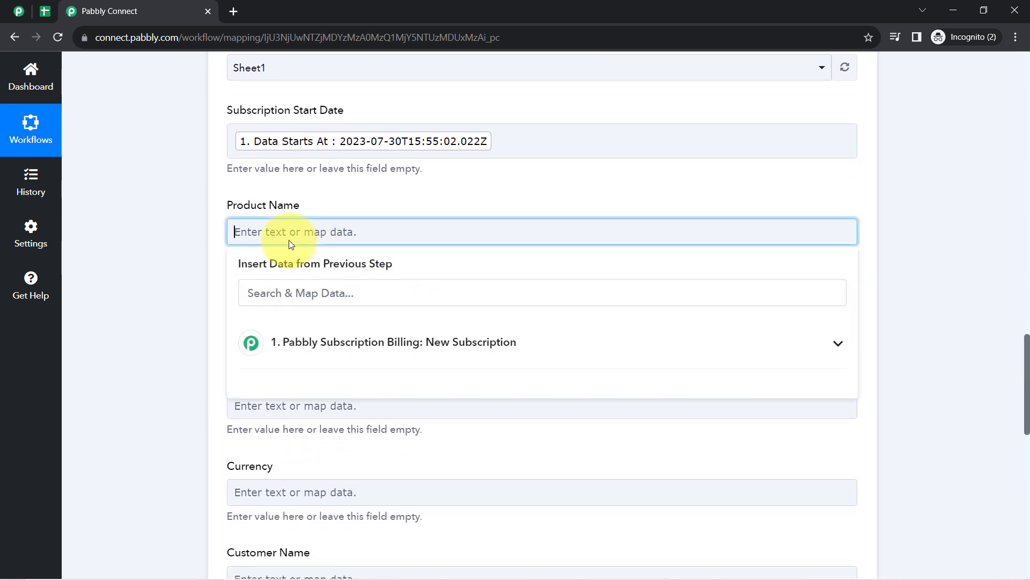
click(271, 290)
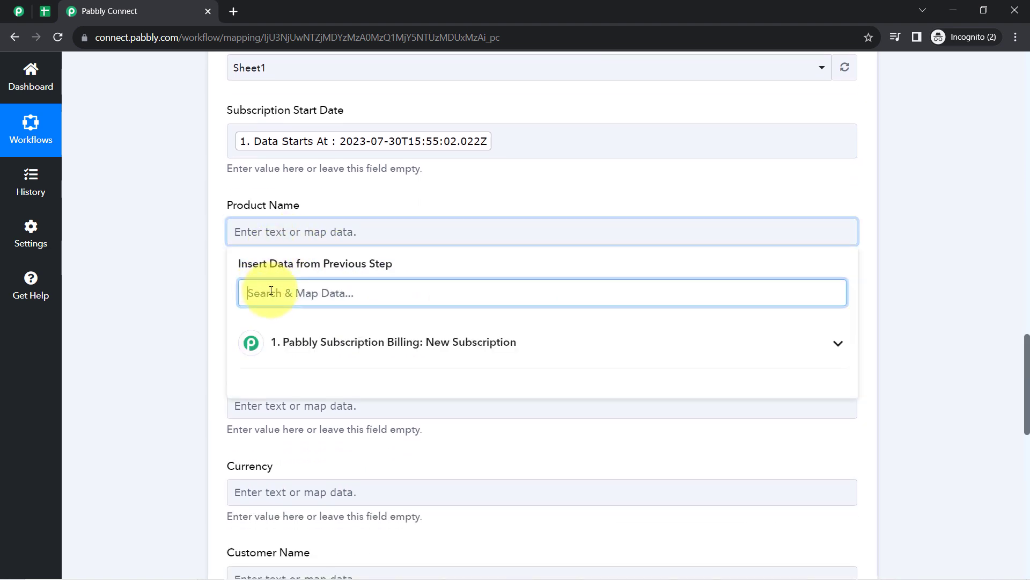
text(prodi)
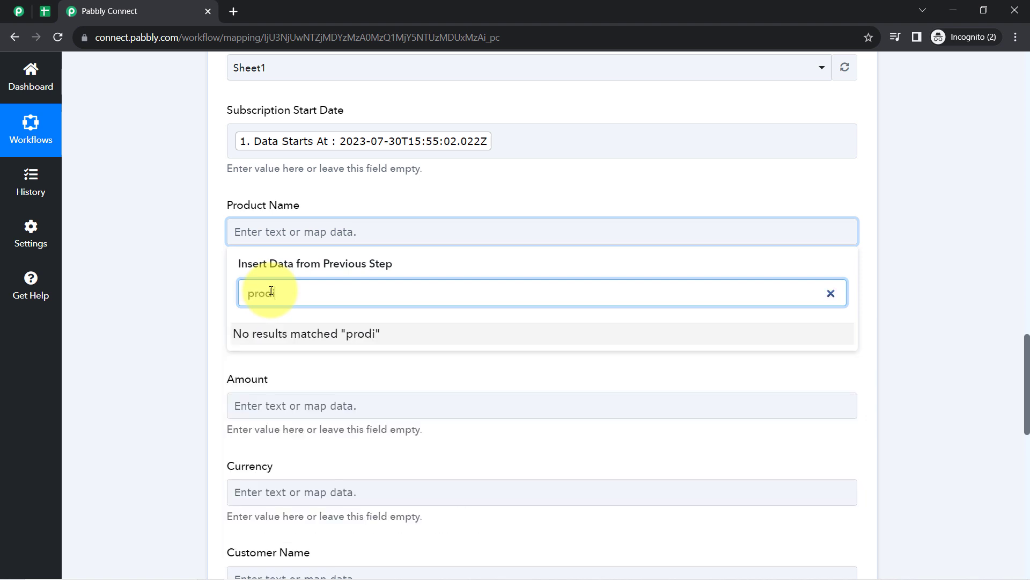
key(BackSpace)
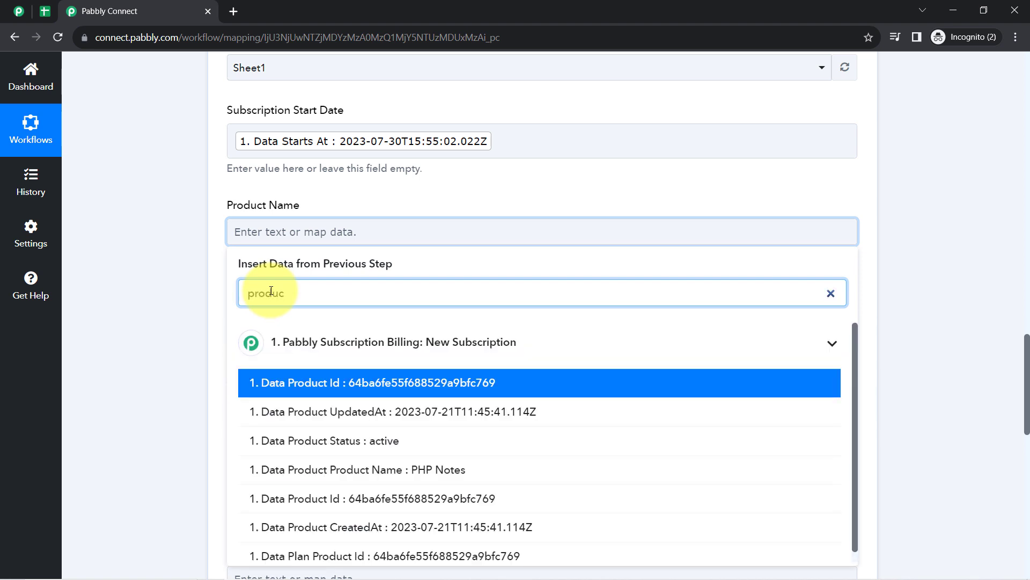
text(uct n)
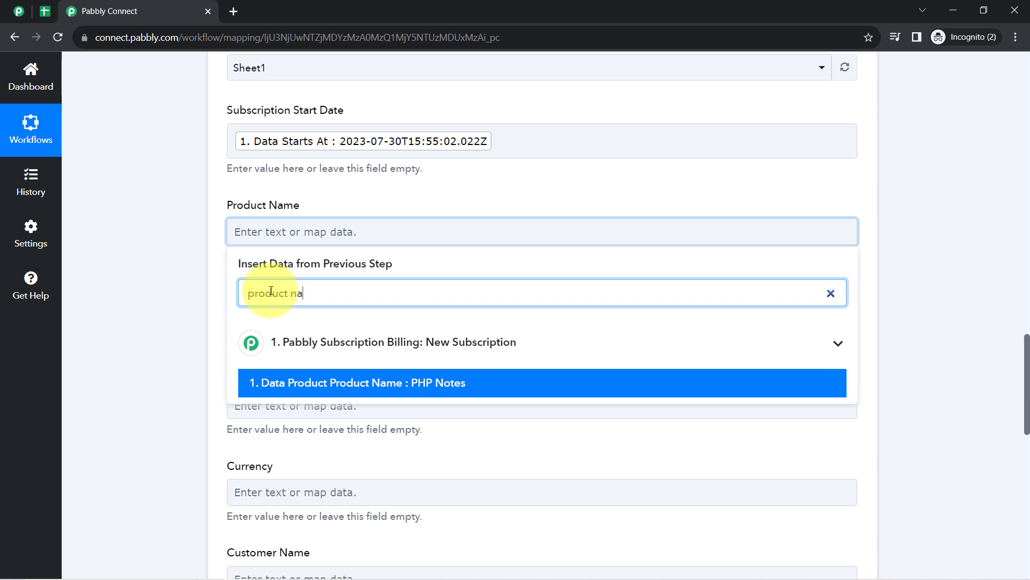
text(a)
click(269, 382)
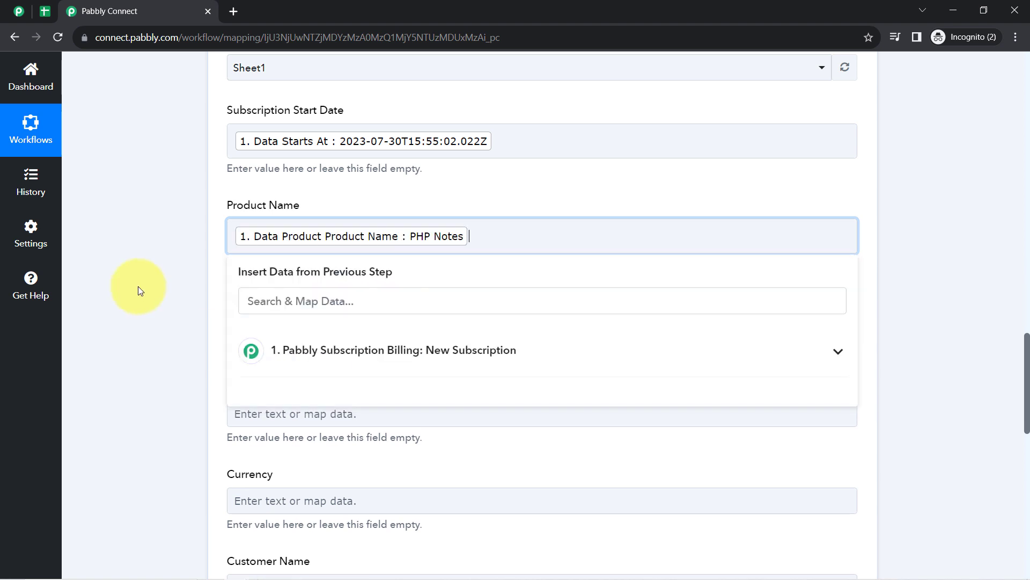
click(138, 290)
- Map the plan name (PHP Notes for Beginners) into Plan Name and check the plan in Subscription Billing
click(262, 332)
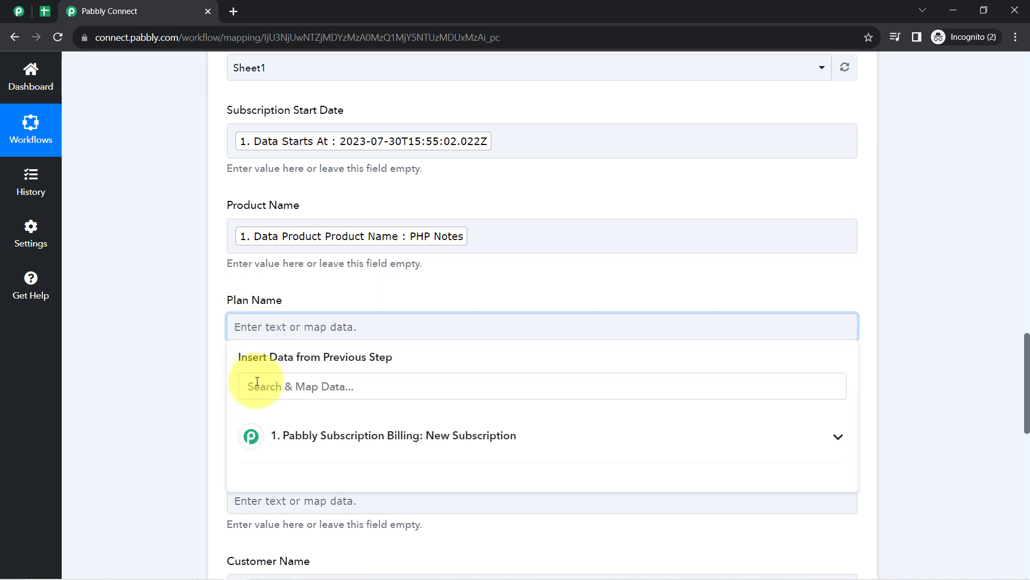
click(257, 381)
text(plan)
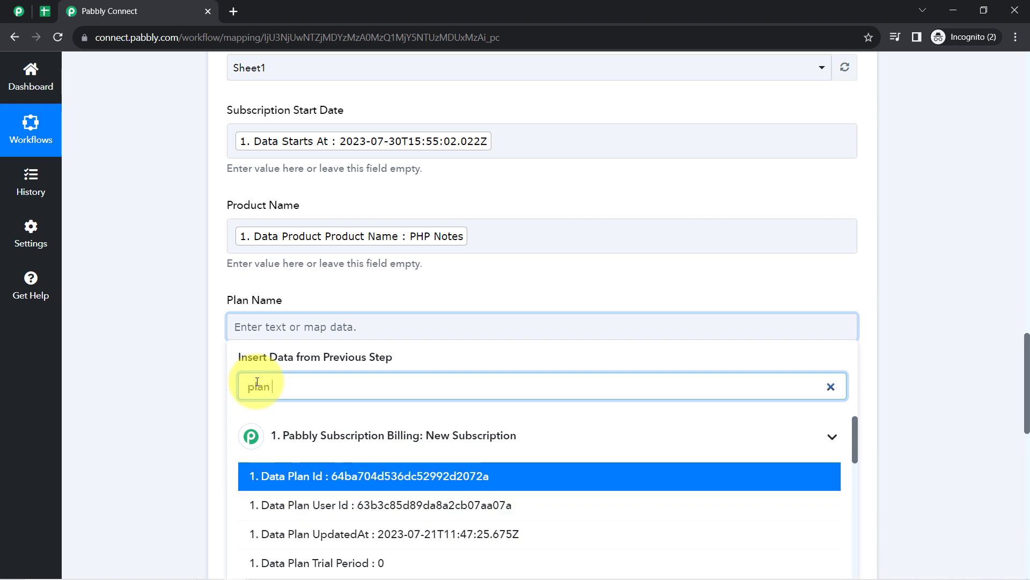
text( n)
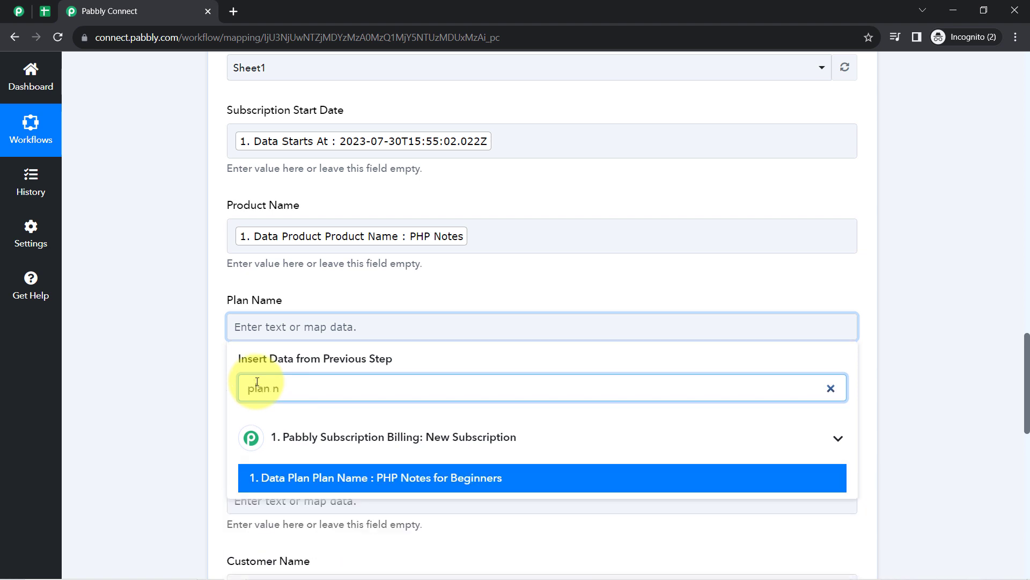
click(258, 477)
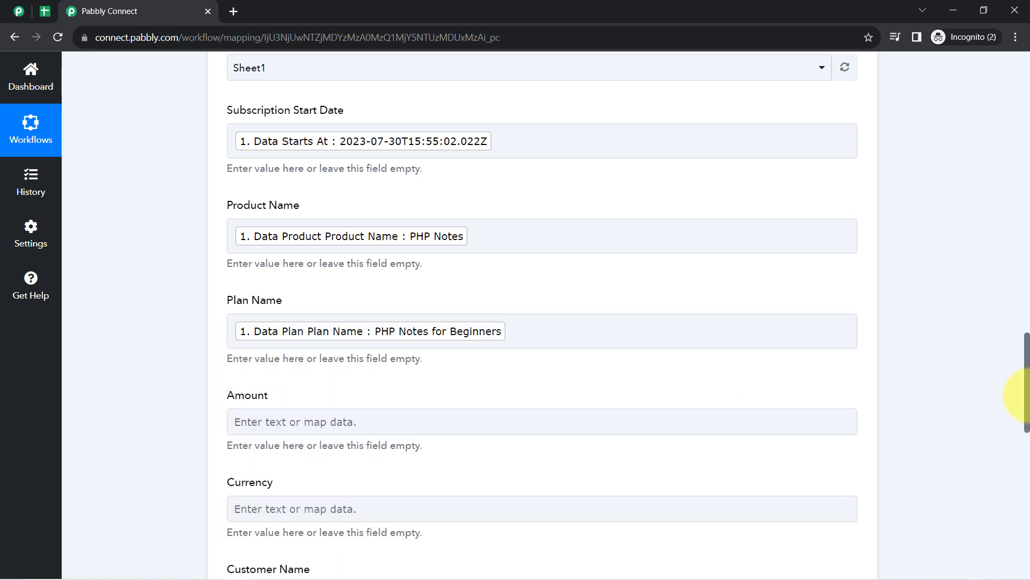
scroll(1020, 347, down, 2)
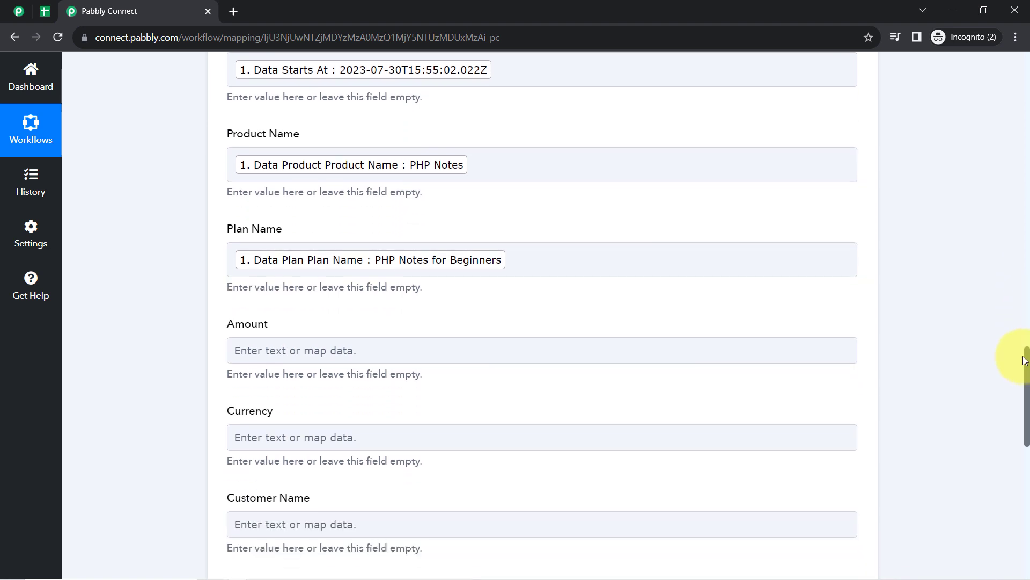
click(20, 11)
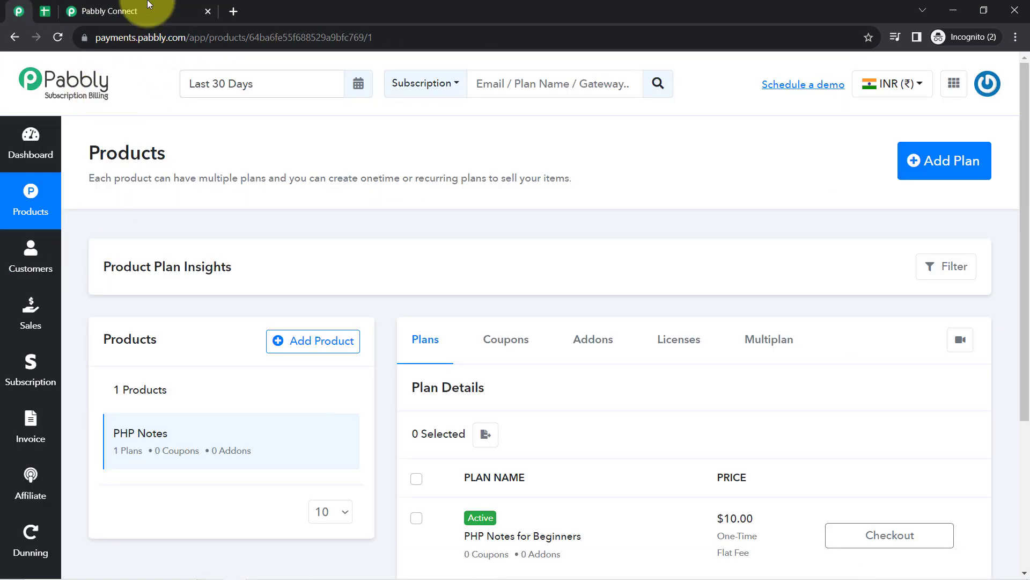
click(134, 11)
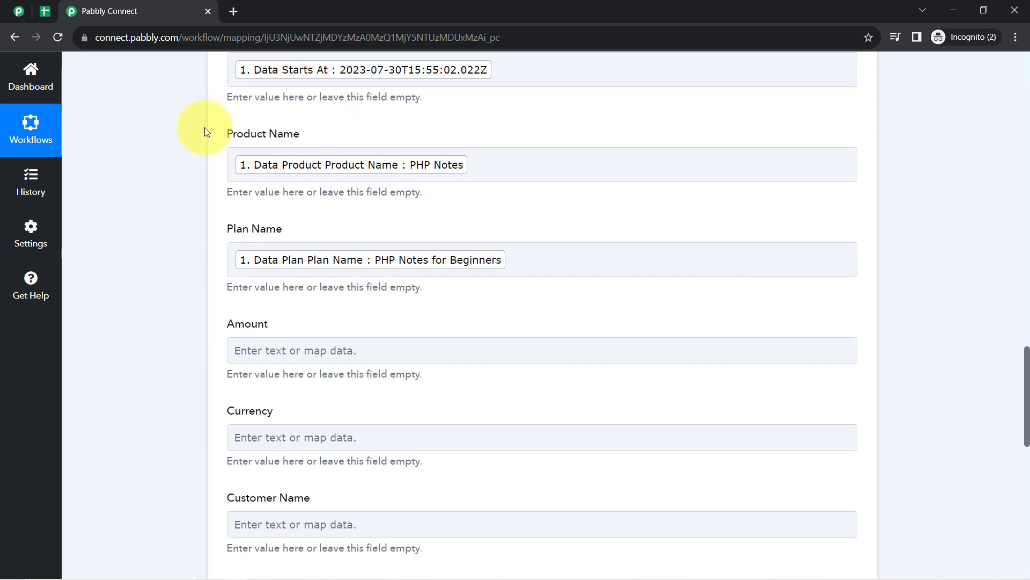
- Map the plan price 10 into Amount and plan currency code USD into Currency
click(235, 349)
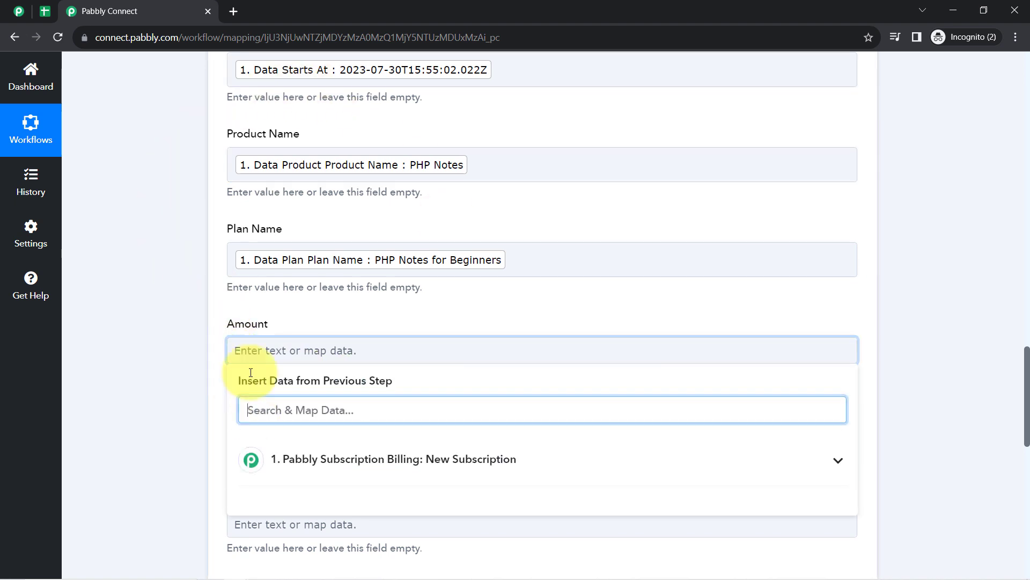
text(10)
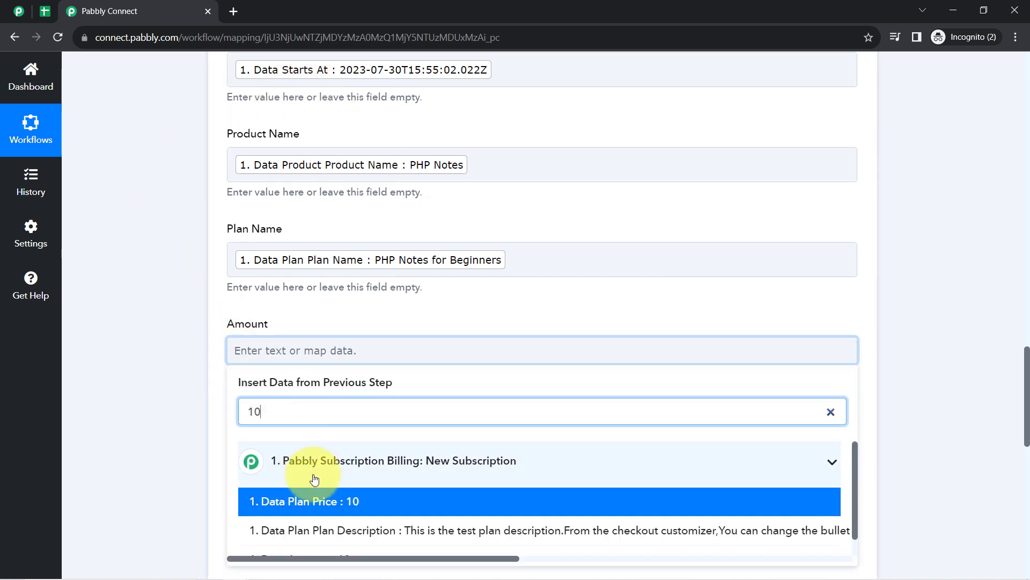
click(285, 501)
click(167, 362)
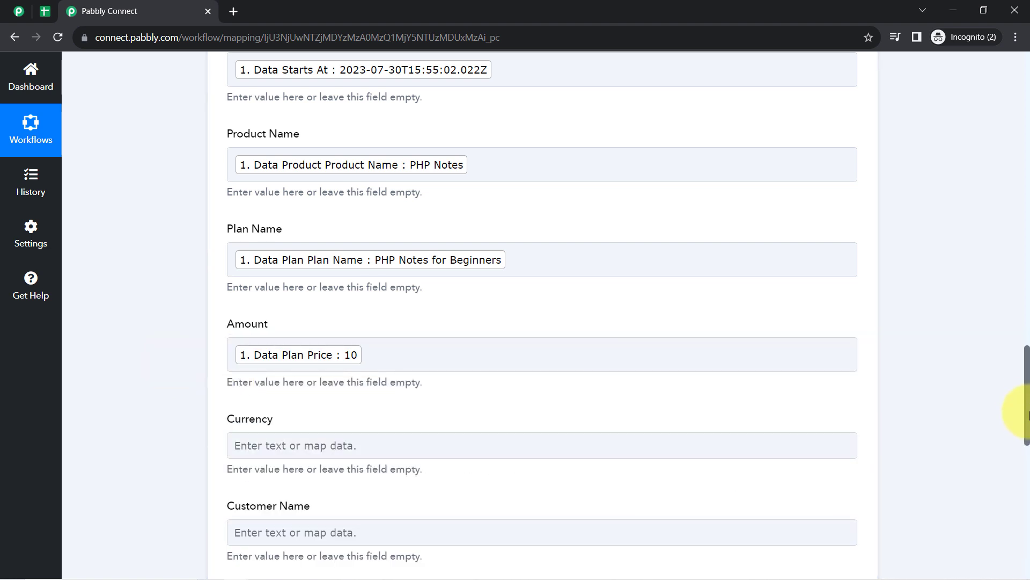
scroll(1027, 418, down, 5)
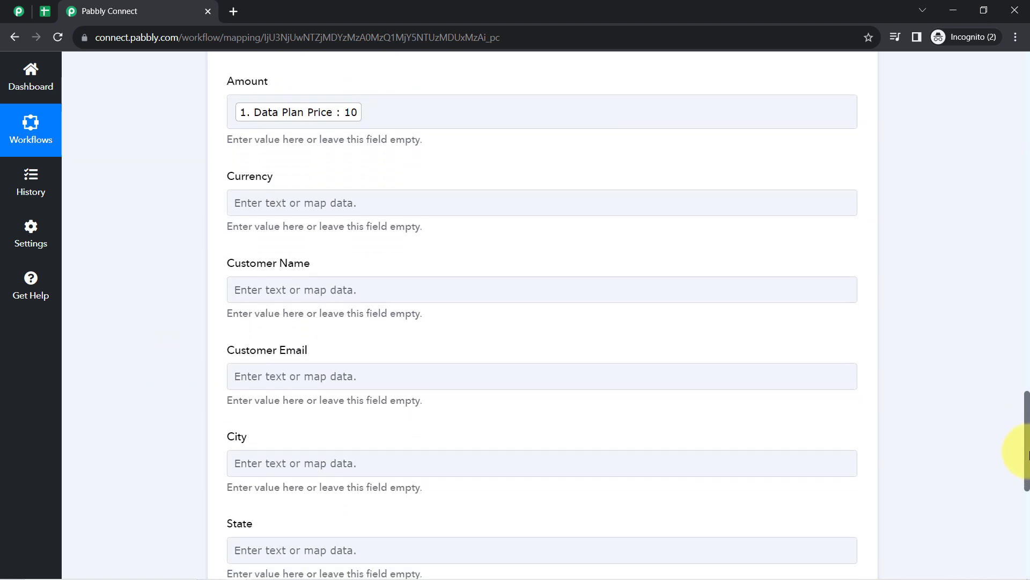
click(342, 193)
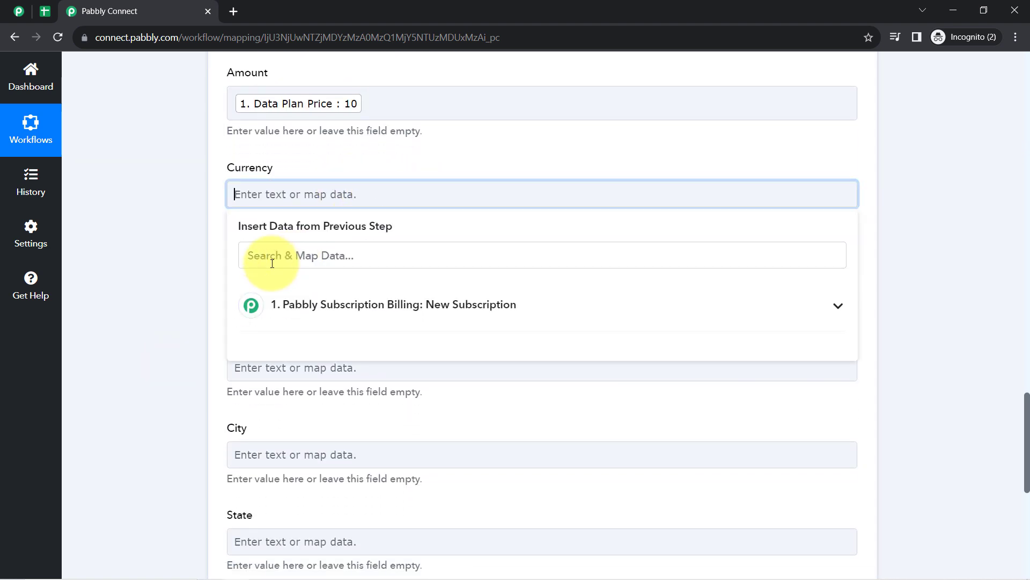
click(273, 260)
text(usd)
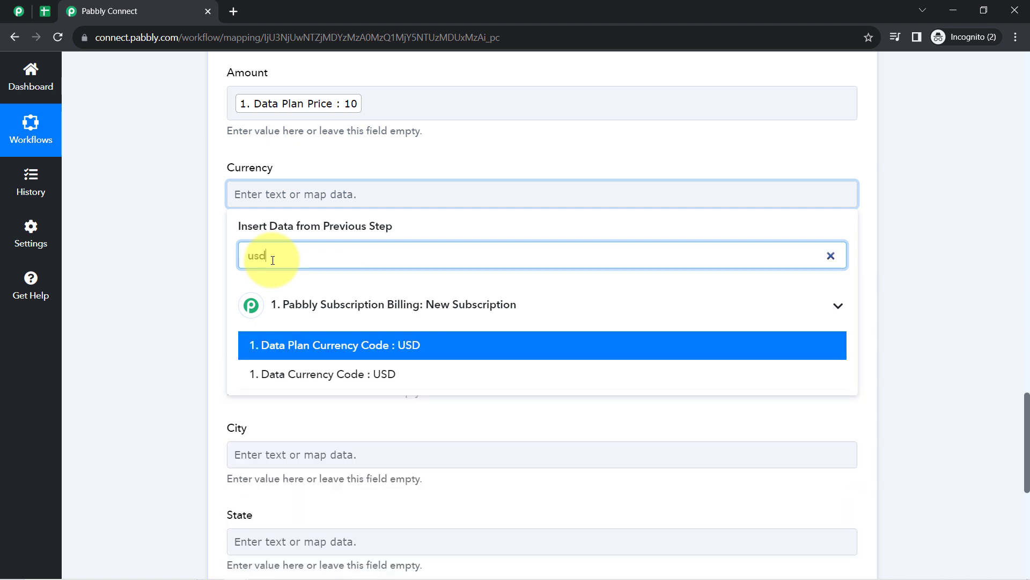
click(340, 344)
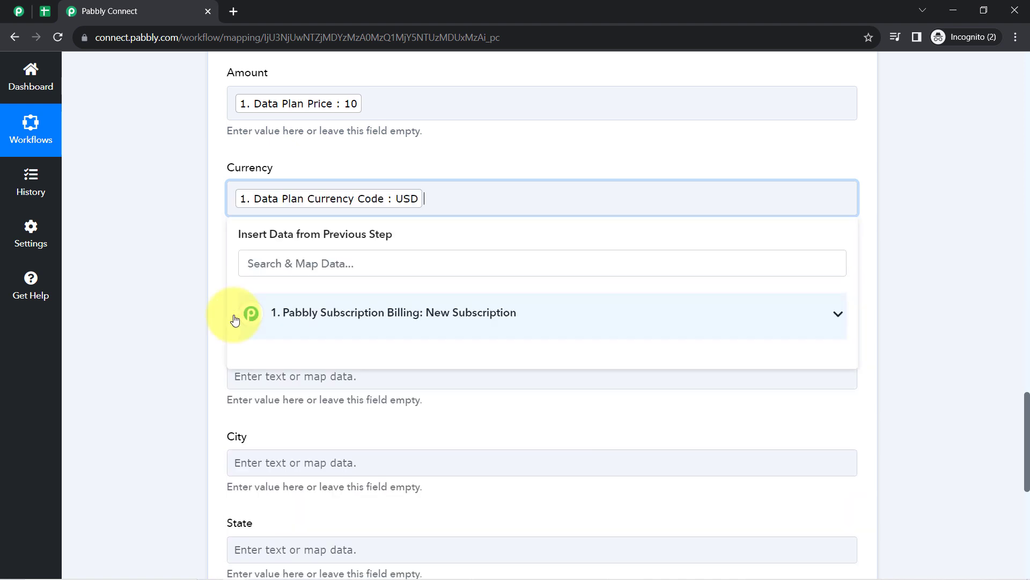
click(210, 317)
- Fill Customer Name with the customer's first name followed by last name from the trigger data
click(249, 290)
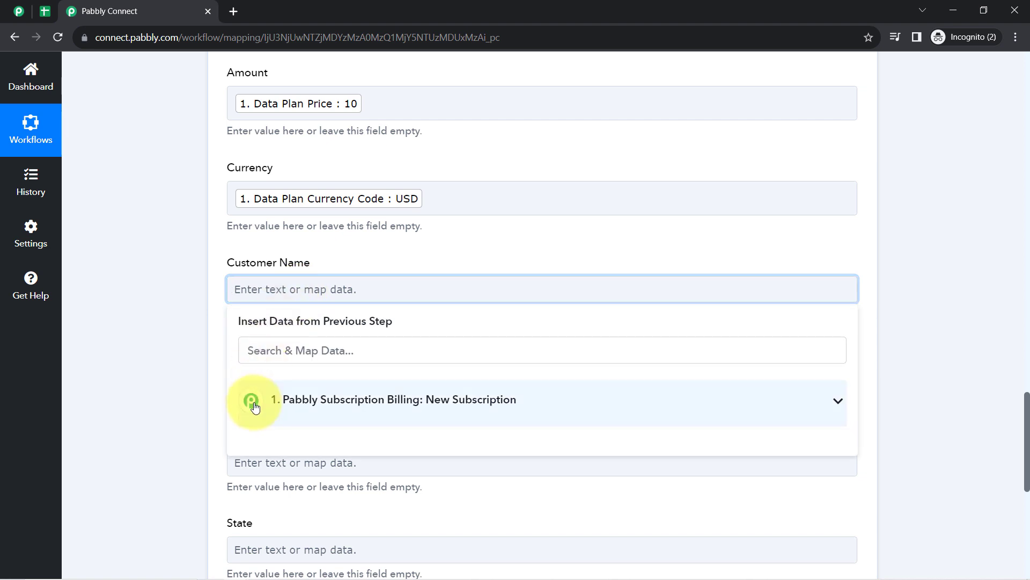
click(254, 351)
text(dem)
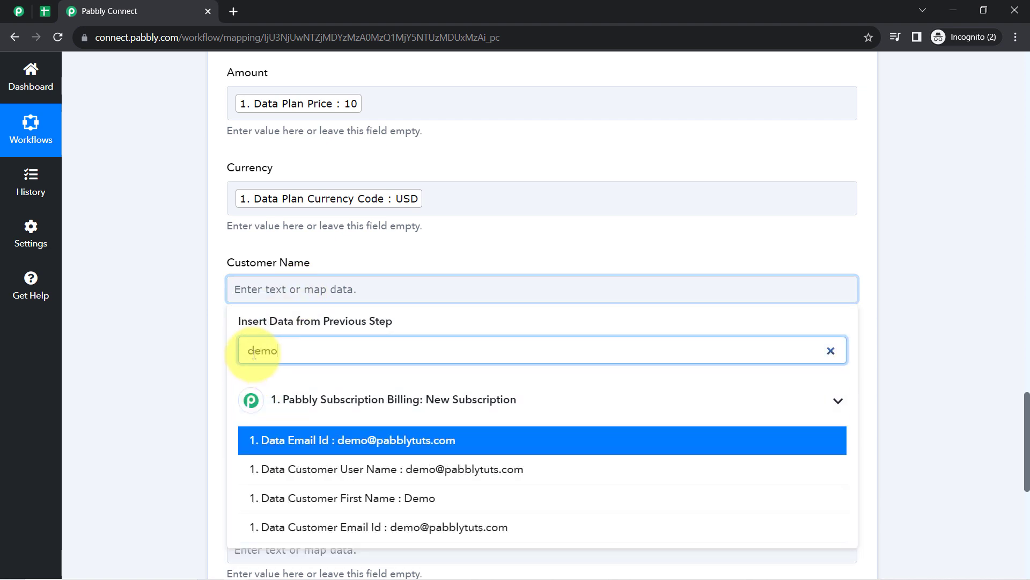
text(o)
click(340, 498)
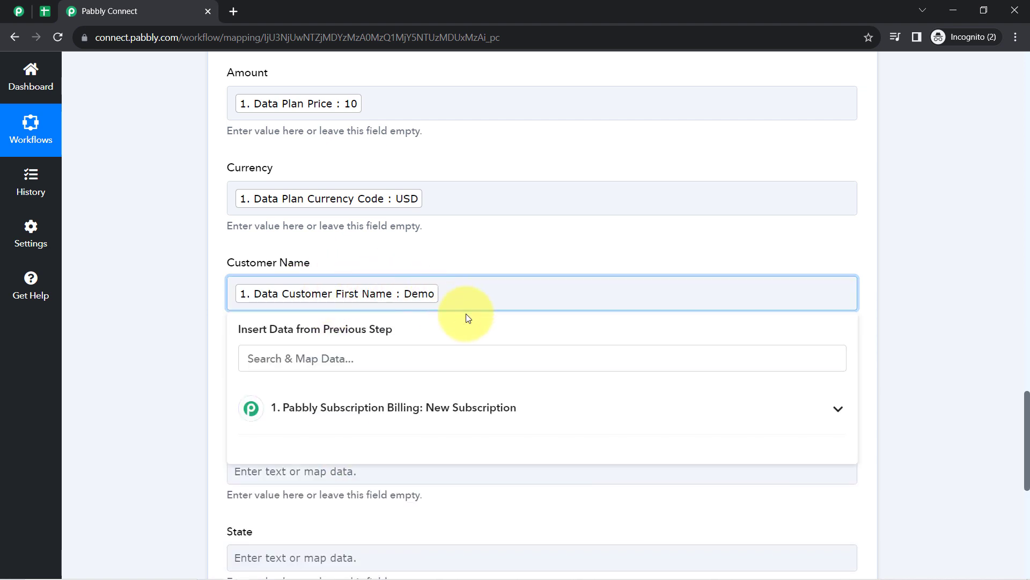
click(271, 361)
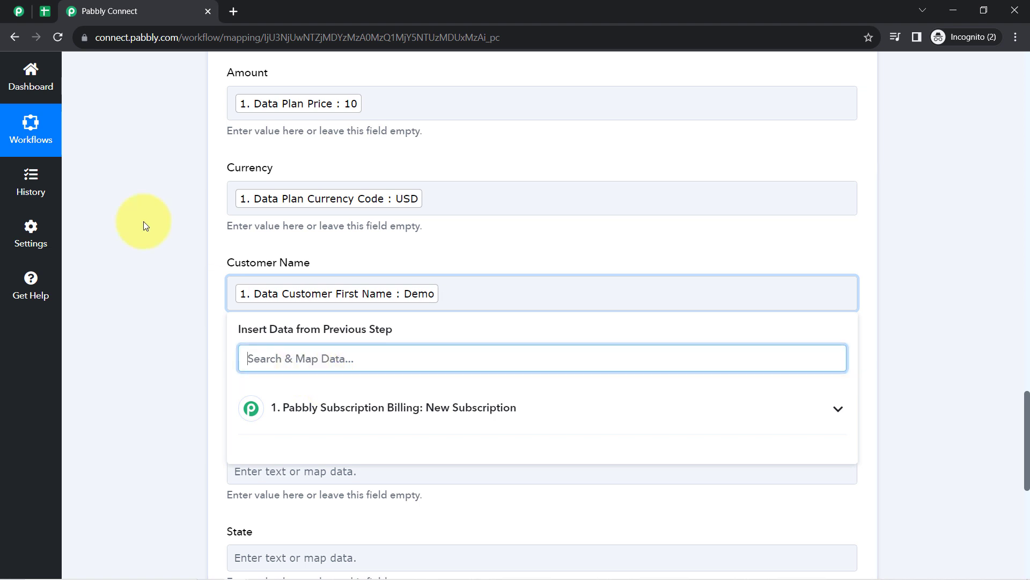
text(user)
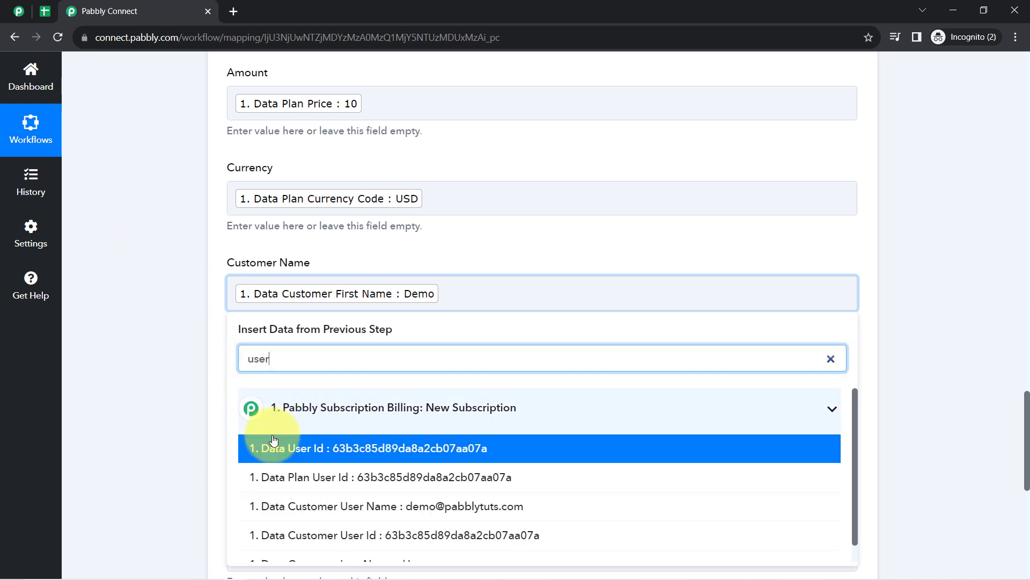
scroll(368, 444, down, 1)
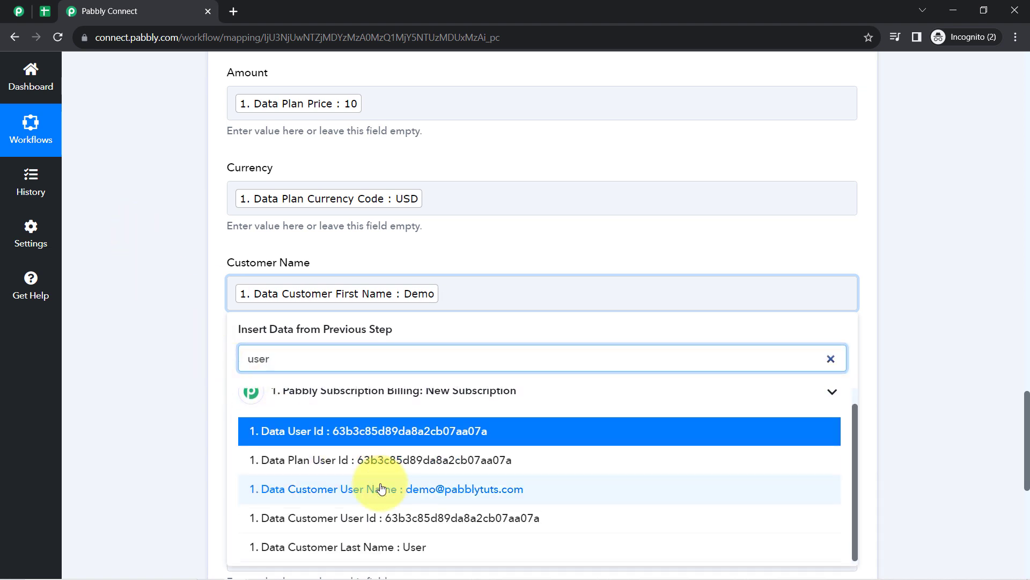
click(358, 553)
click(198, 376)
- Map the customer's email id into Customer Email and leave City empty
scroll(198, 375, down, 2)
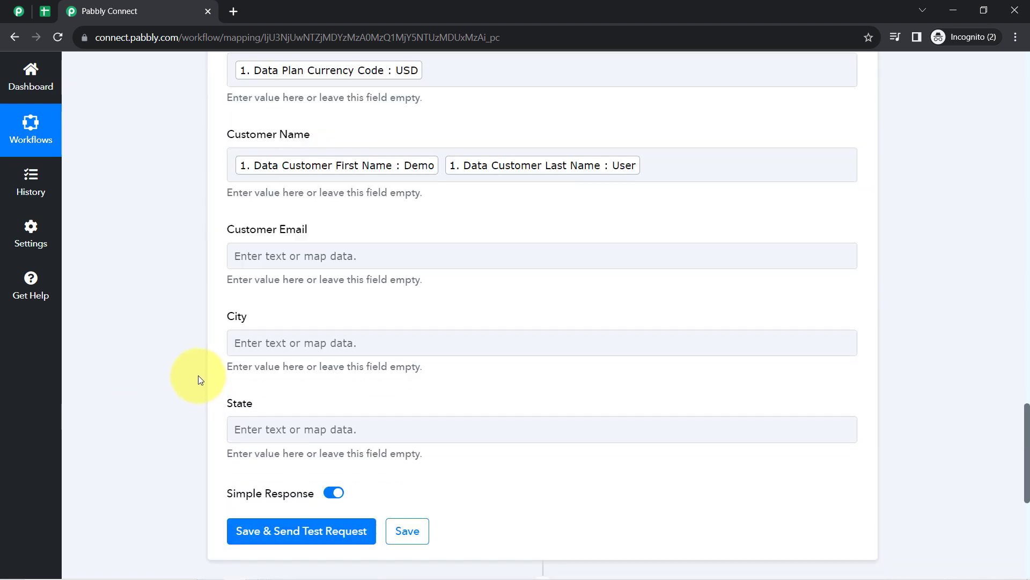
scroll(199, 379, down, 5)
scroll(988, 336, up, 3)
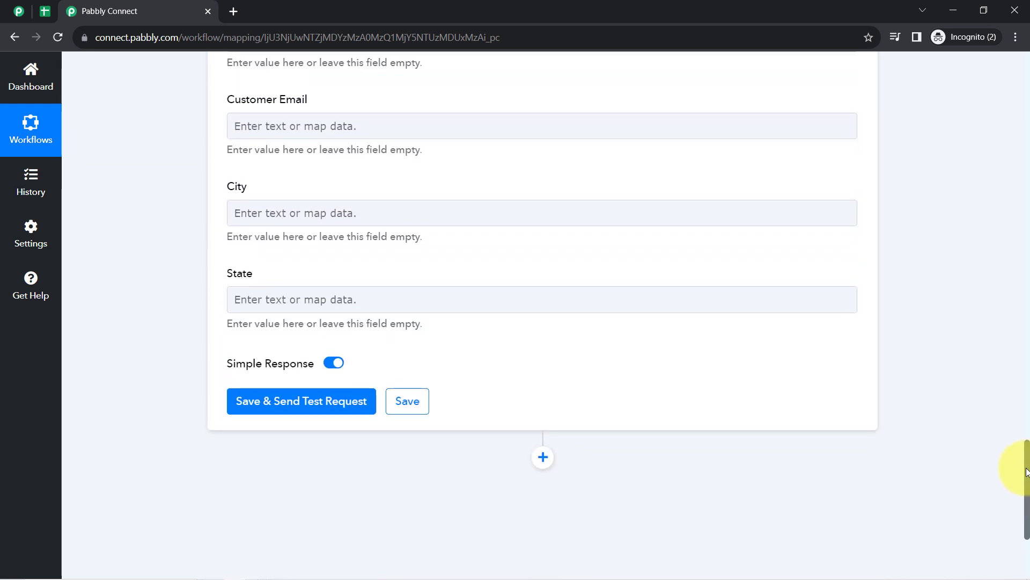
click(288, 134)
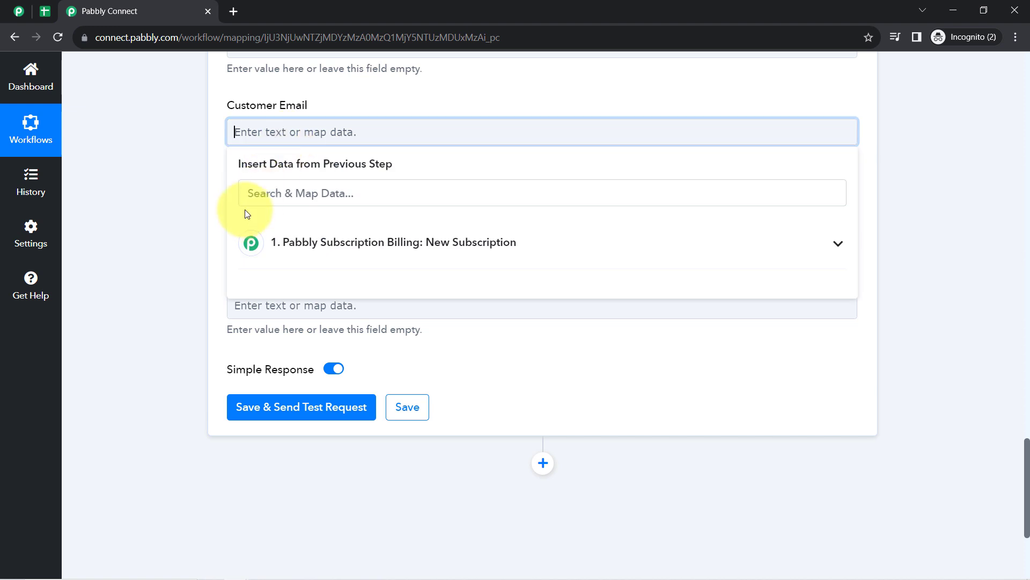
click(247, 194)
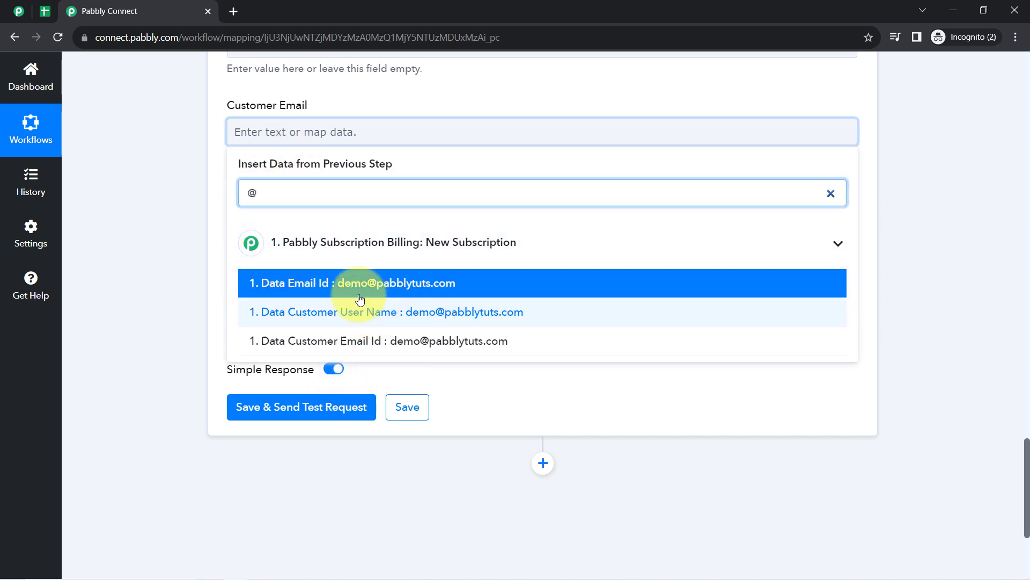
click(354, 283)
click(185, 239)
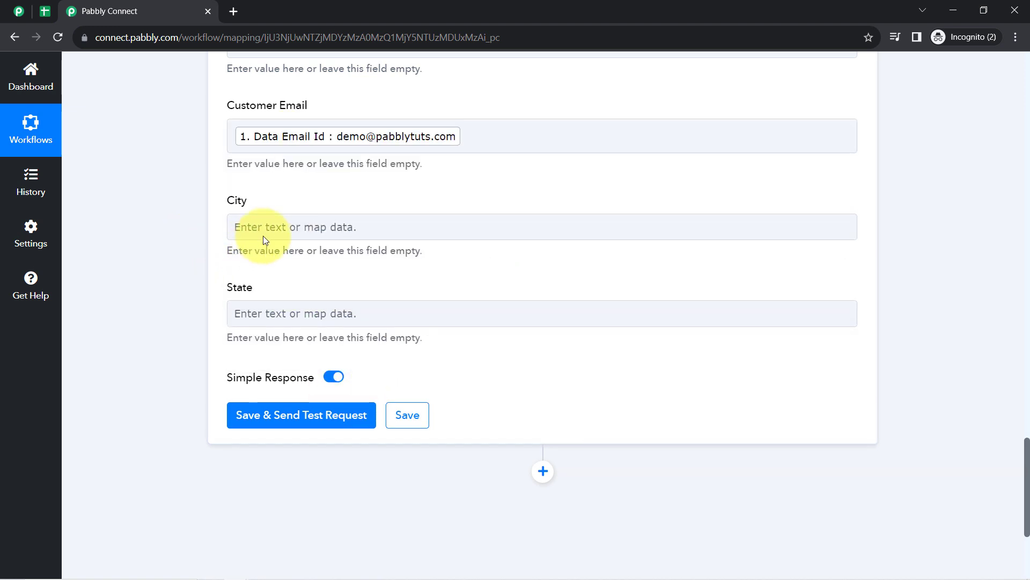
click(260, 228)
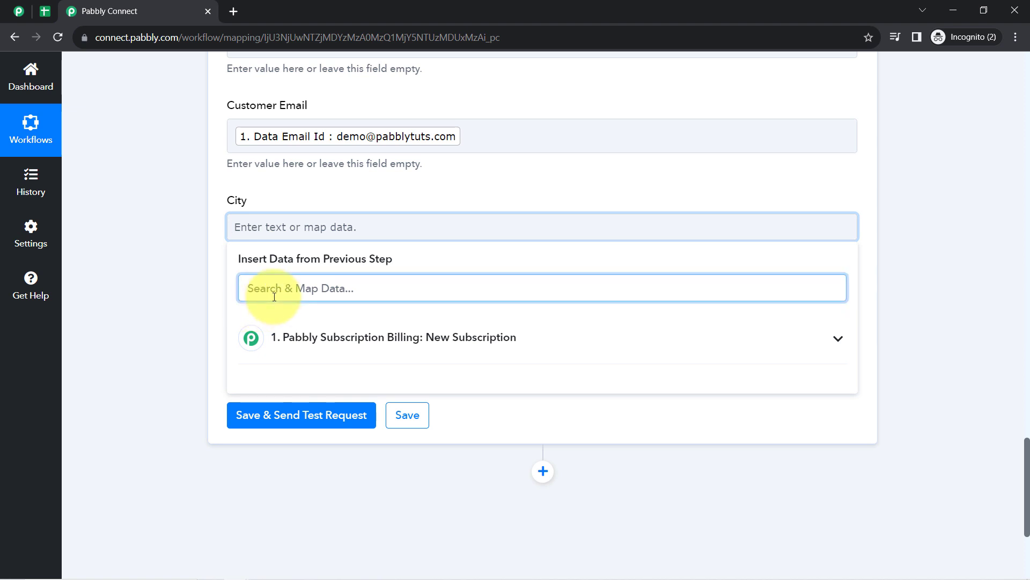
text(bh)
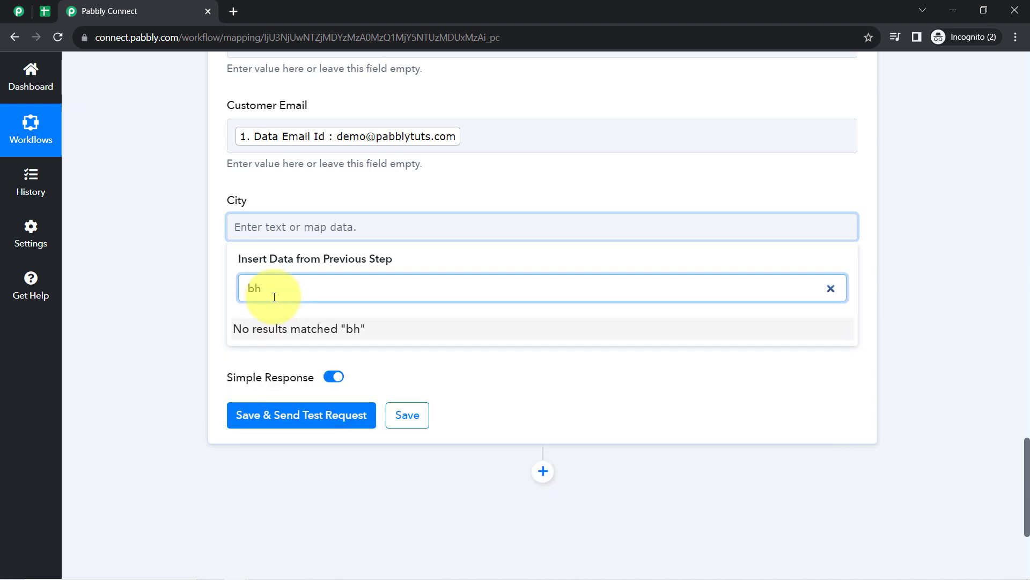
key(BackSpace)
key(BackSpace)
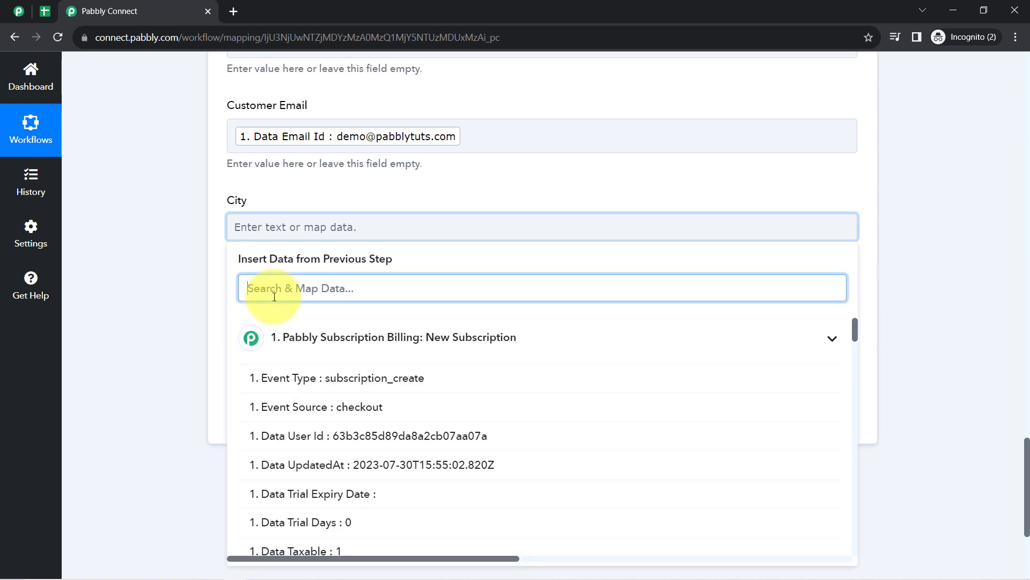
click(188, 155)
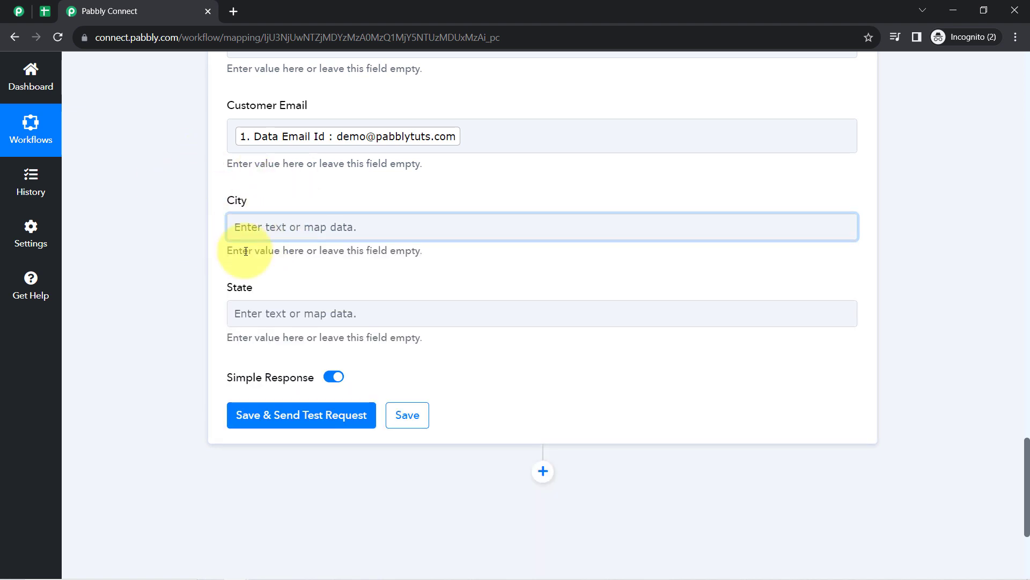
- In the Customer's Subscription sheet, move the State column left into column H
click(45, 10)
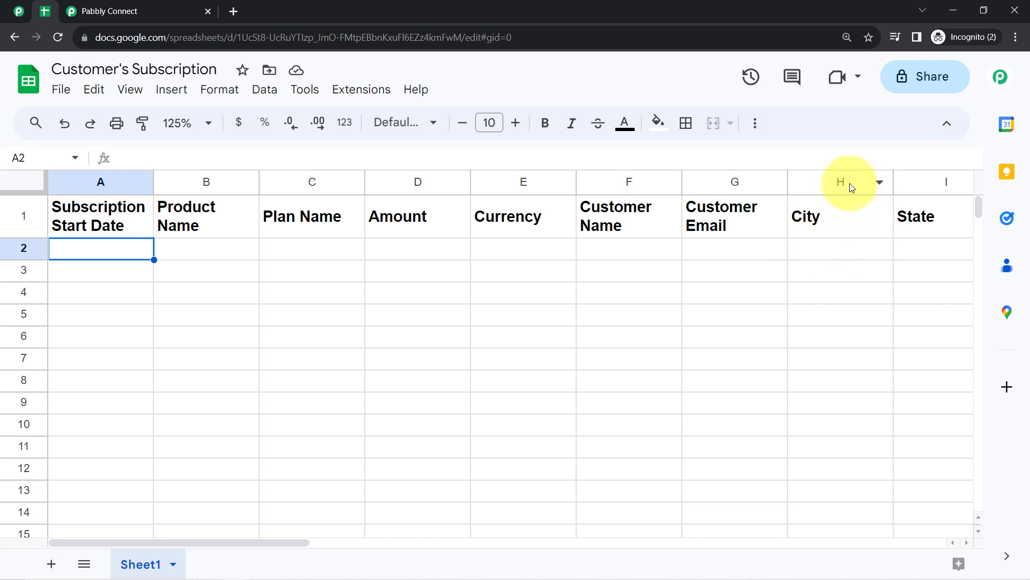
click(851, 184)
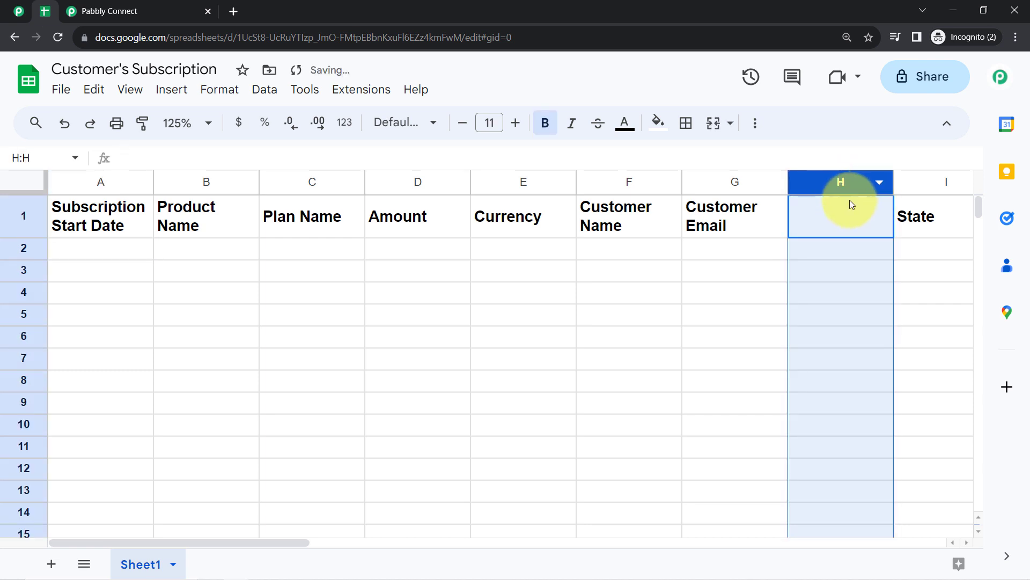
click(913, 184)
drag(912, 185, 703, 200)
- Reload the spreadsheet's columns so the Add New Row mapping drops City and ends with State
click(126, 4)
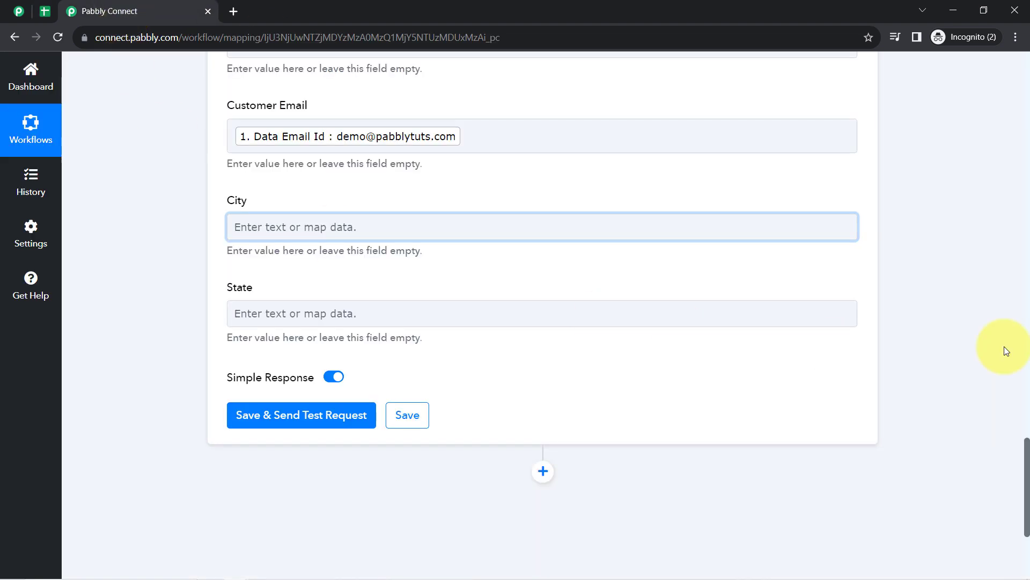
drag(1027, 444, 1015, 328)
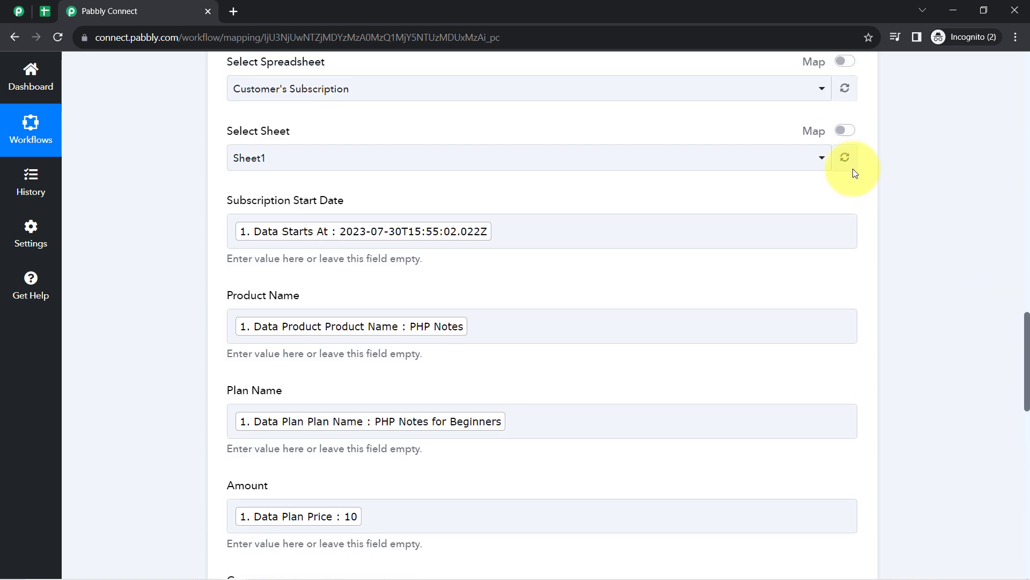
click(844, 93)
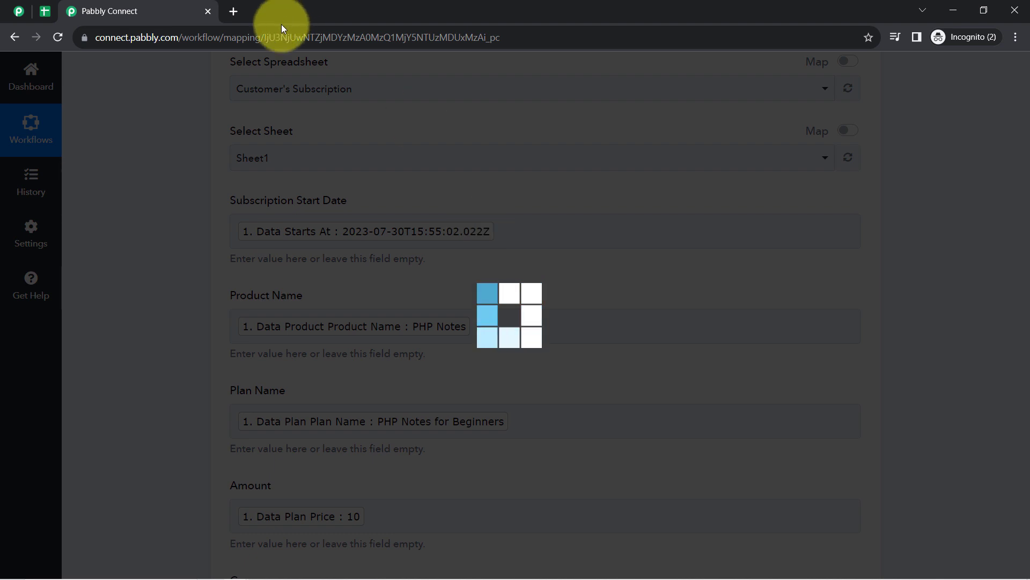
click(42, 12)
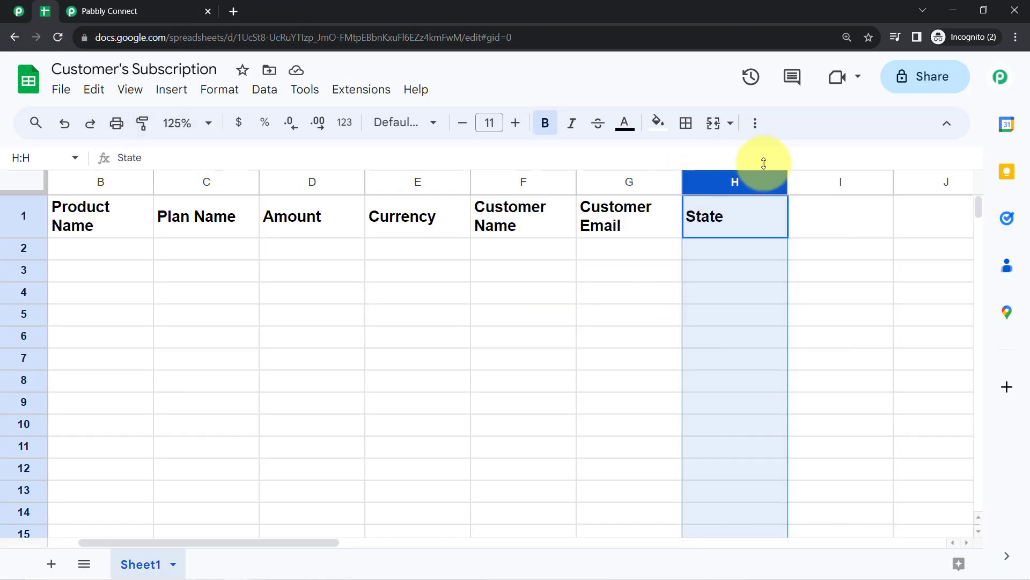
click(142, 11)
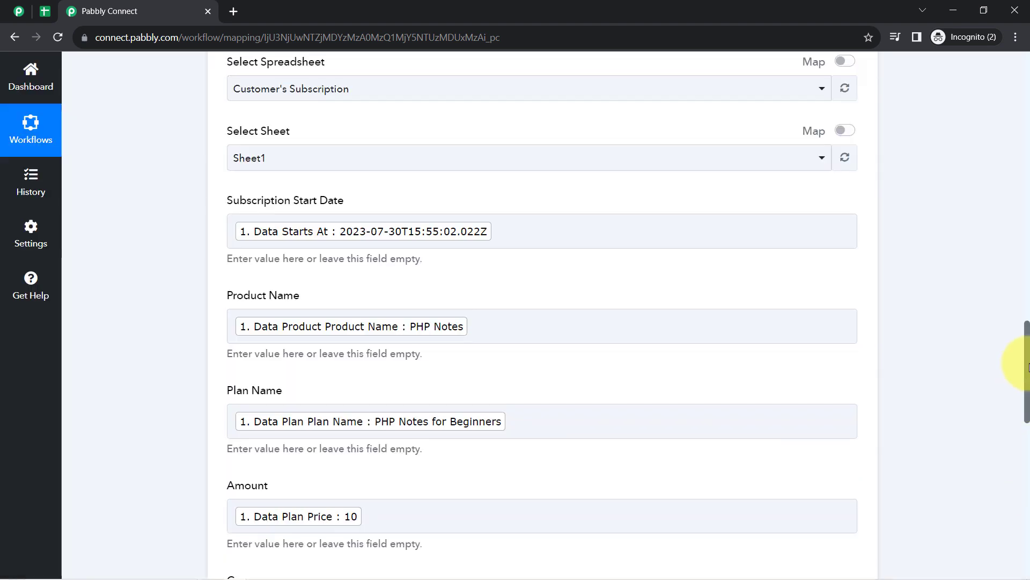
drag(1028, 367, 1028, 484)
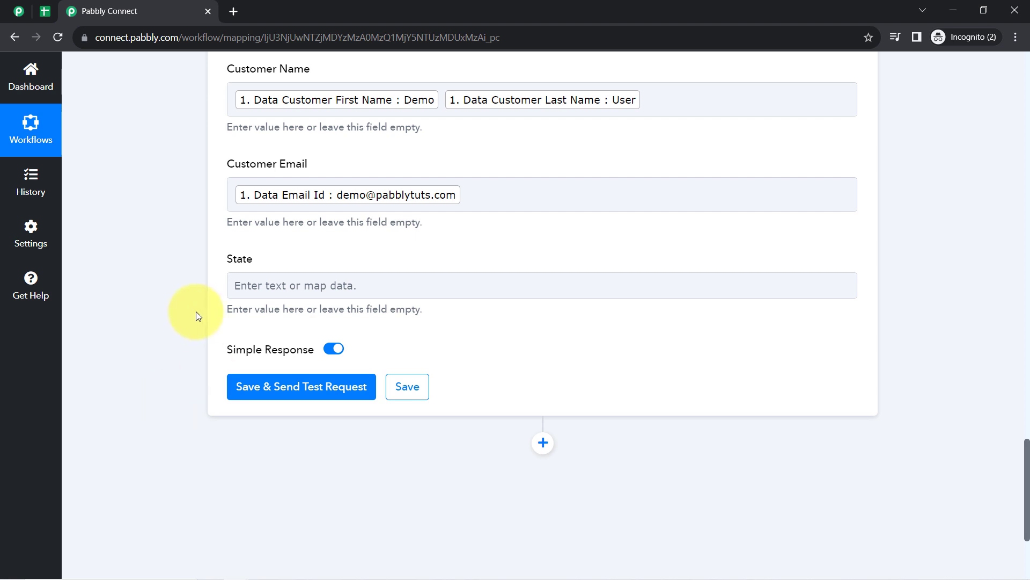
- Map Customer Billing Address State (Madhya Pradesh) into State, then save and send a test row
click(256, 290)
click(264, 346)
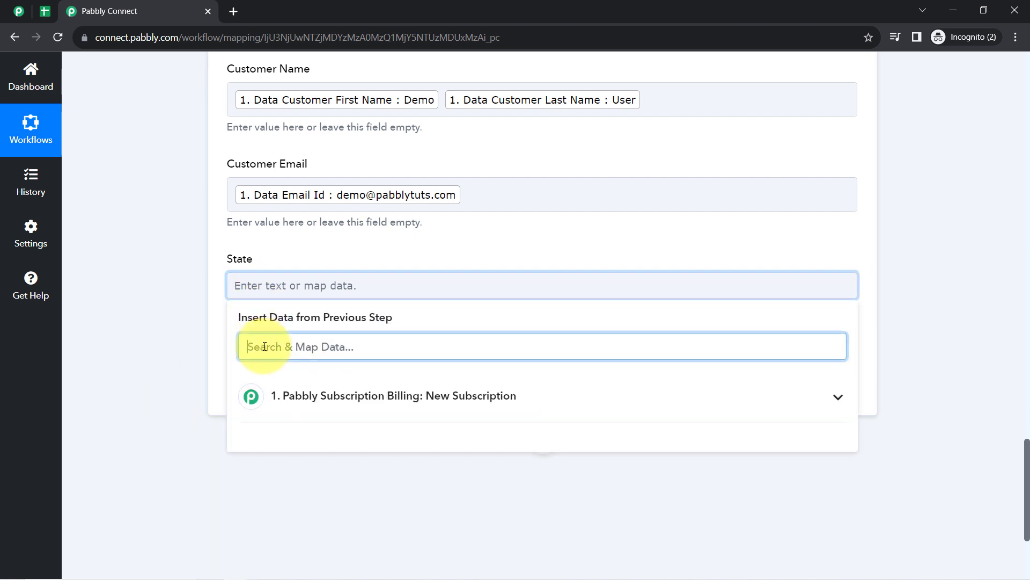
text(mad)
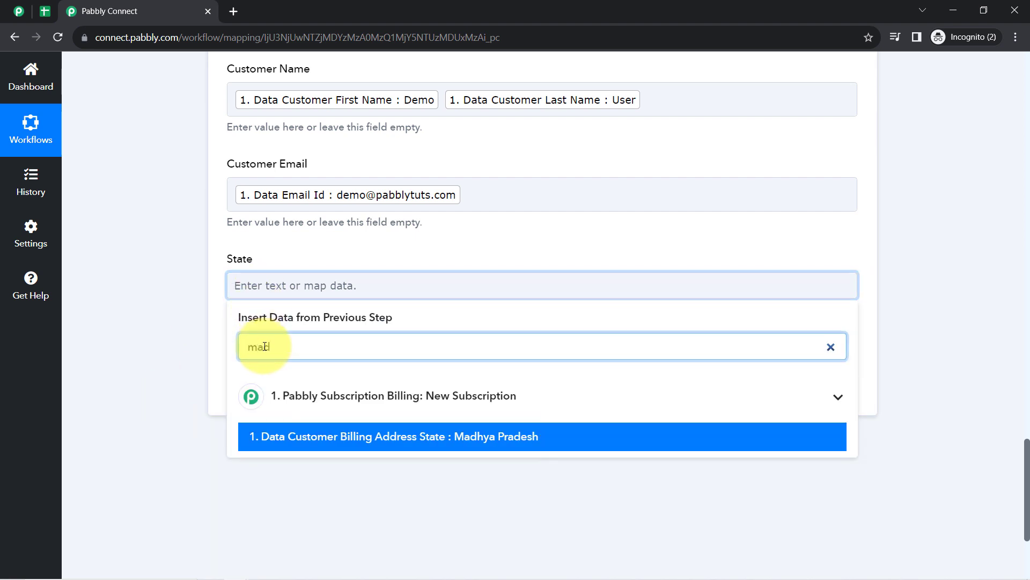
click(293, 435)
click(179, 304)
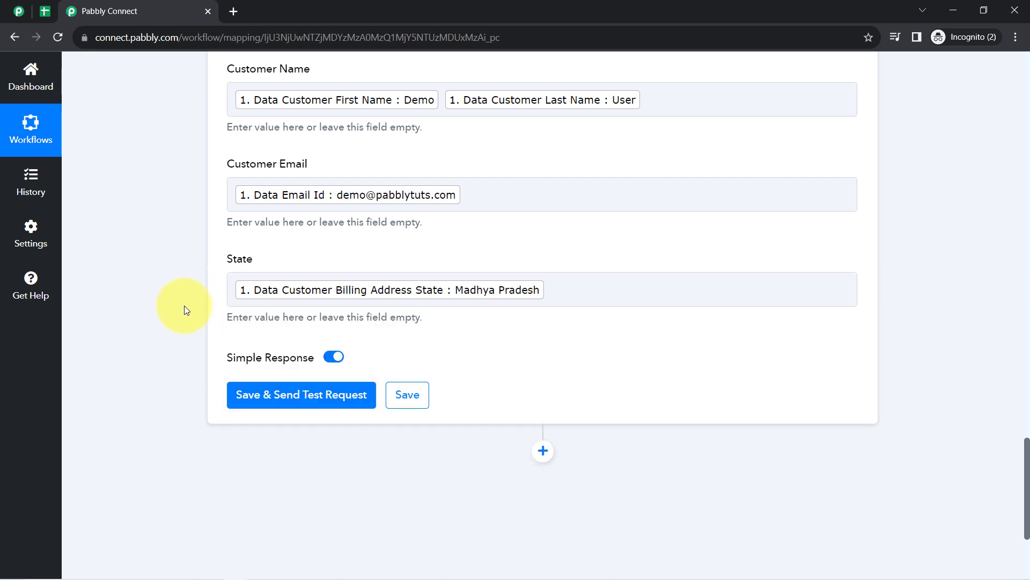
click(247, 400)
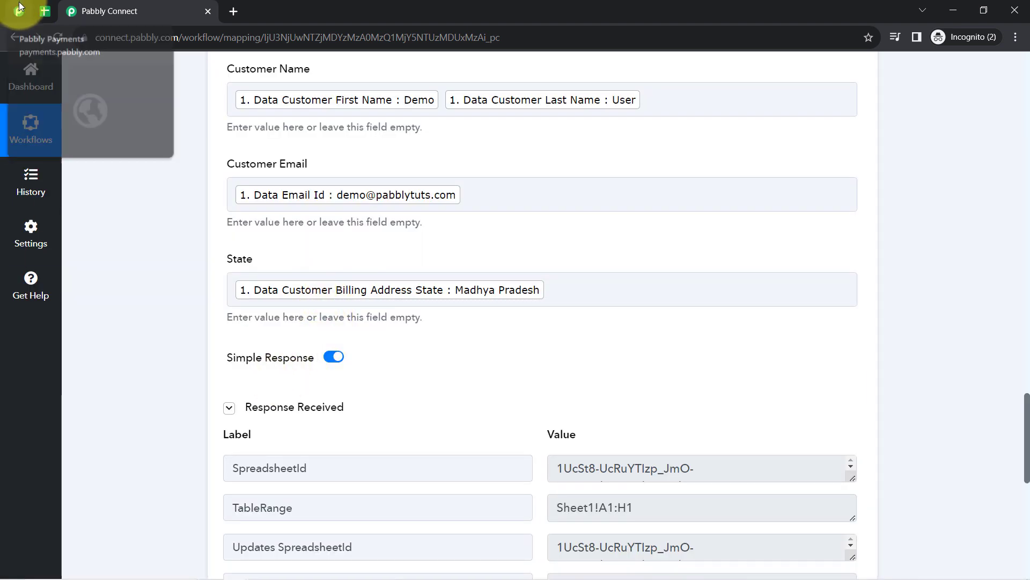
click(46, 11)
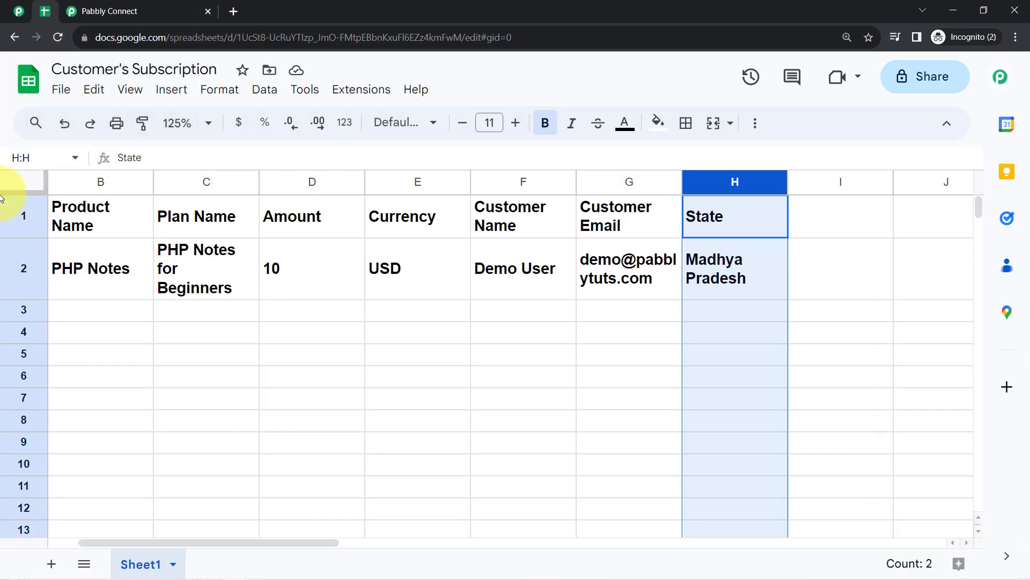
- Remove the bold formatting from test row 2
click(14, 276)
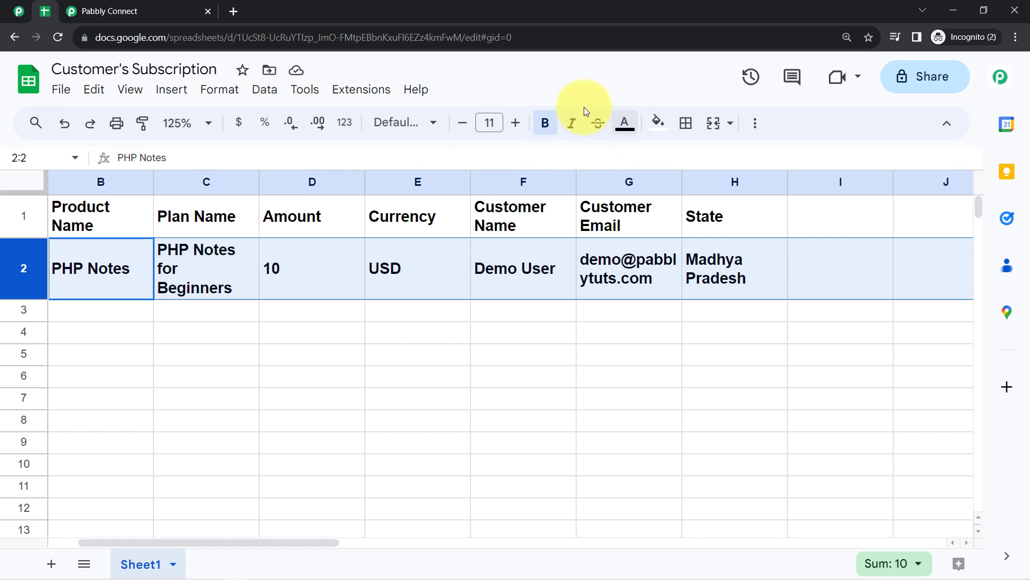
click(545, 123)
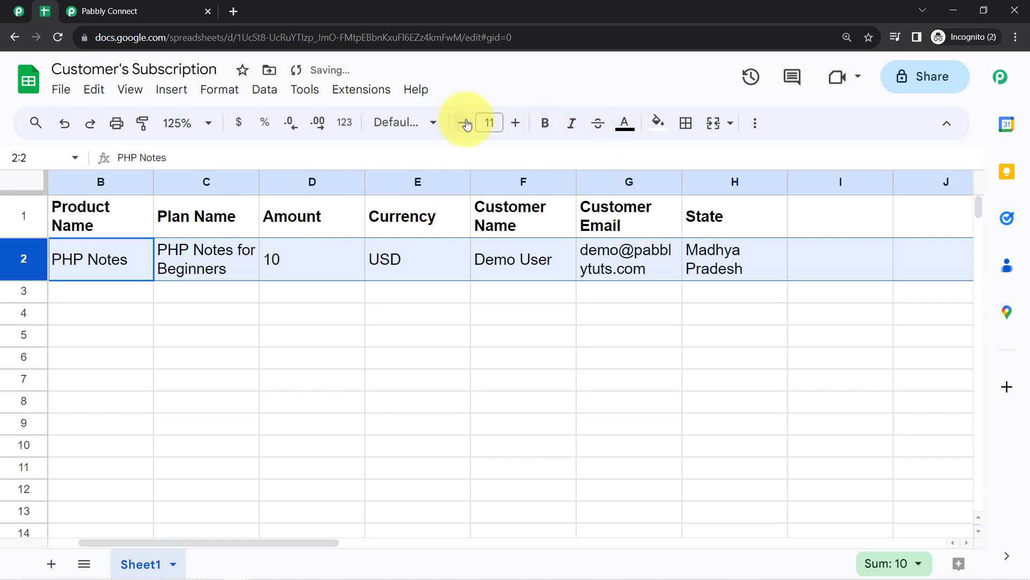
click(489, 266)
key(Left)
key(Left)
key(Left)
key(Left)
key(Left)
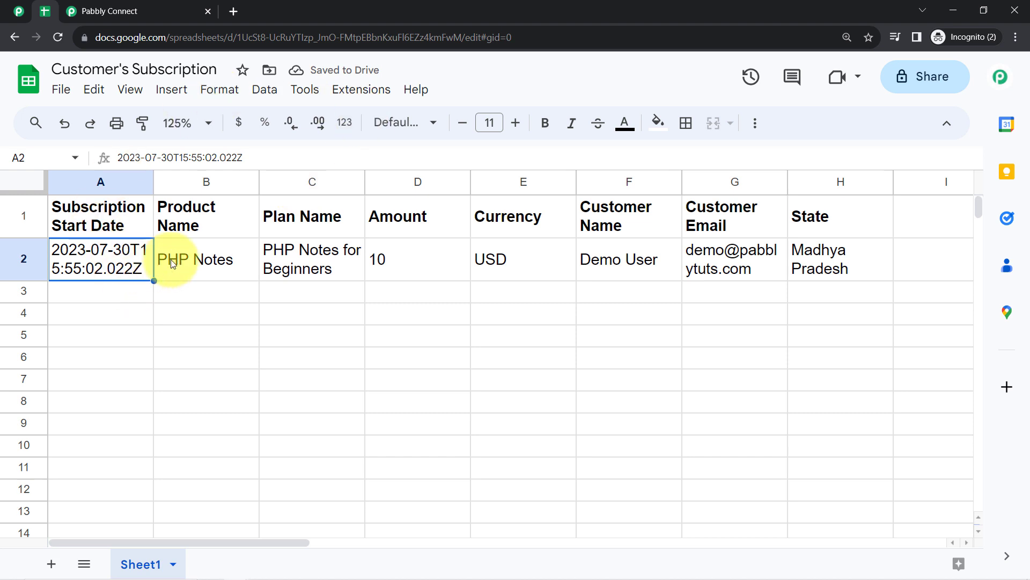
- Check row 2's values, including PHP Notes, amount 10, USD and Madhya Pradesh
click(185, 267)
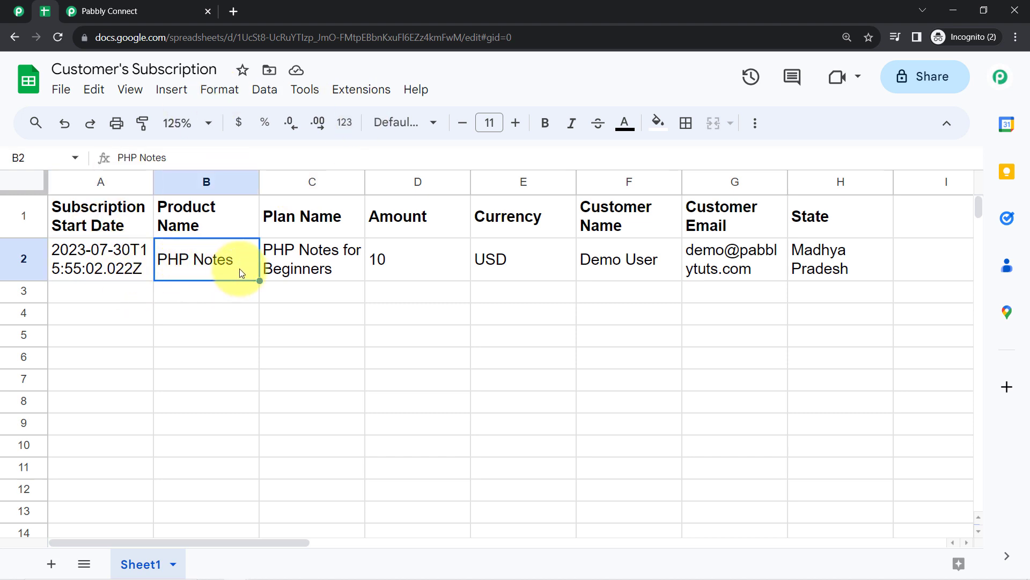
click(290, 257)
click(408, 267)
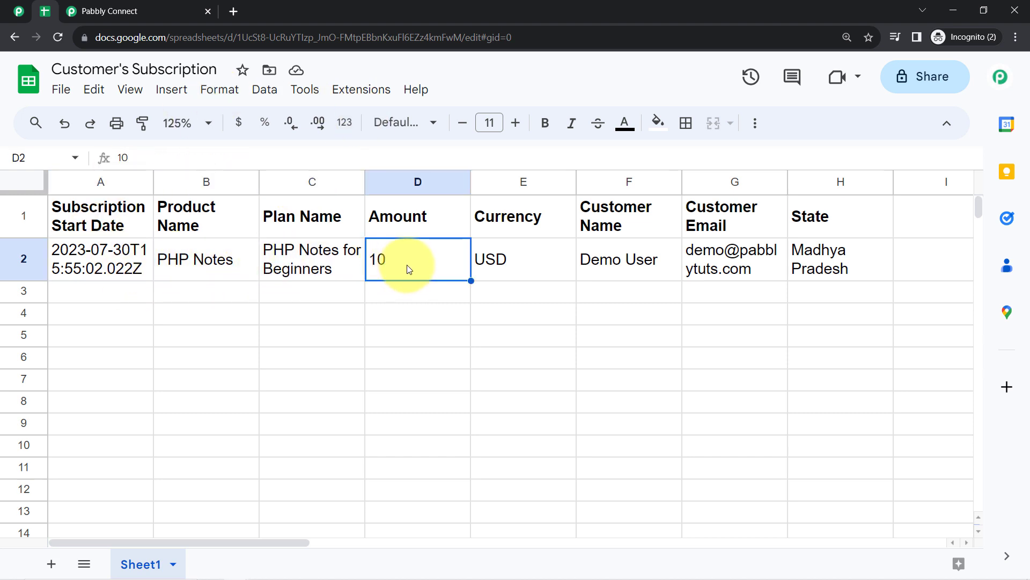
click(521, 261)
click(604, 261)
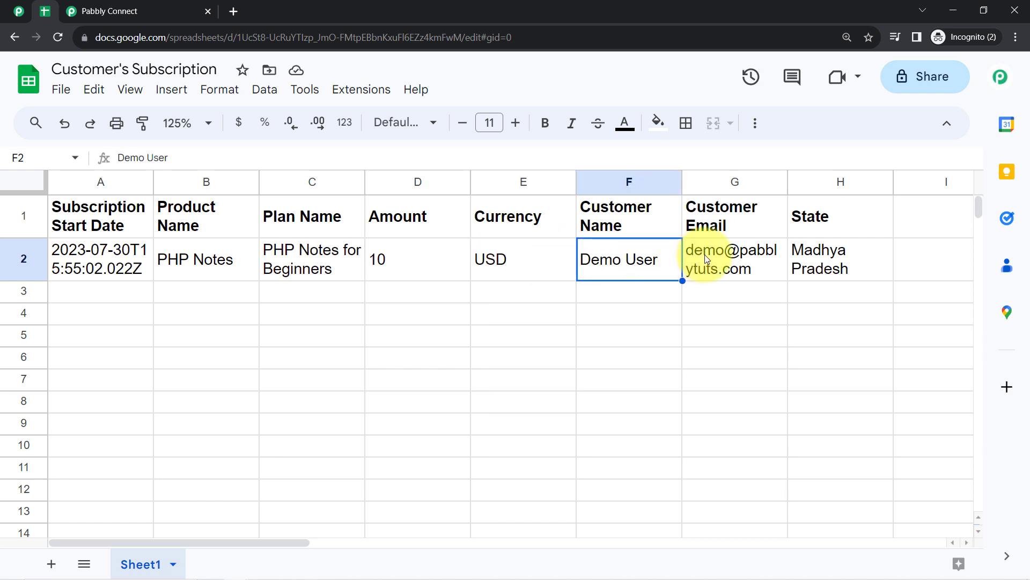
click(706, 260)
click(794, 255)
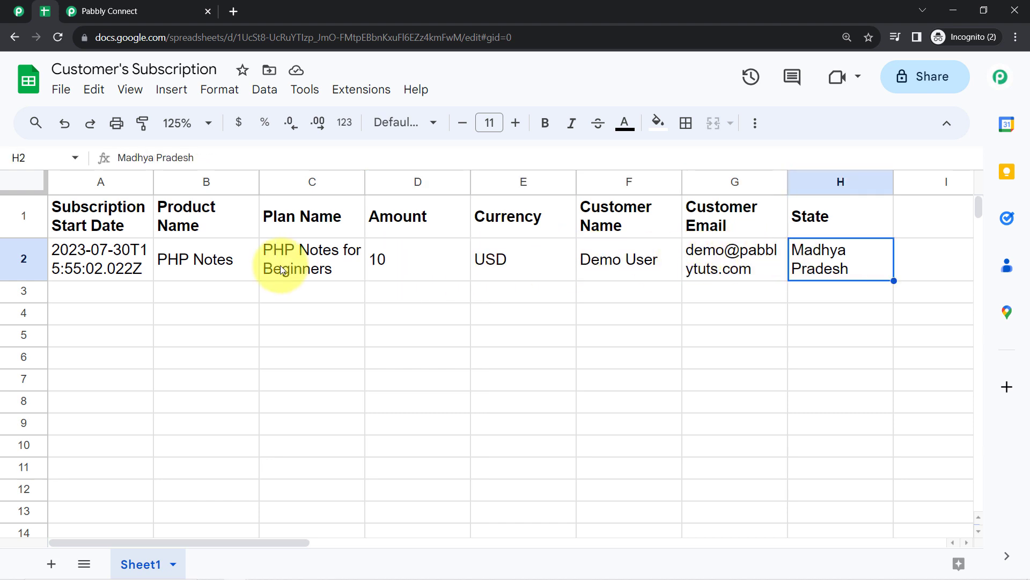
- Make row 2 taller, then return to the Pabbly Connect workflow
drag(21, 280, 22, 313)
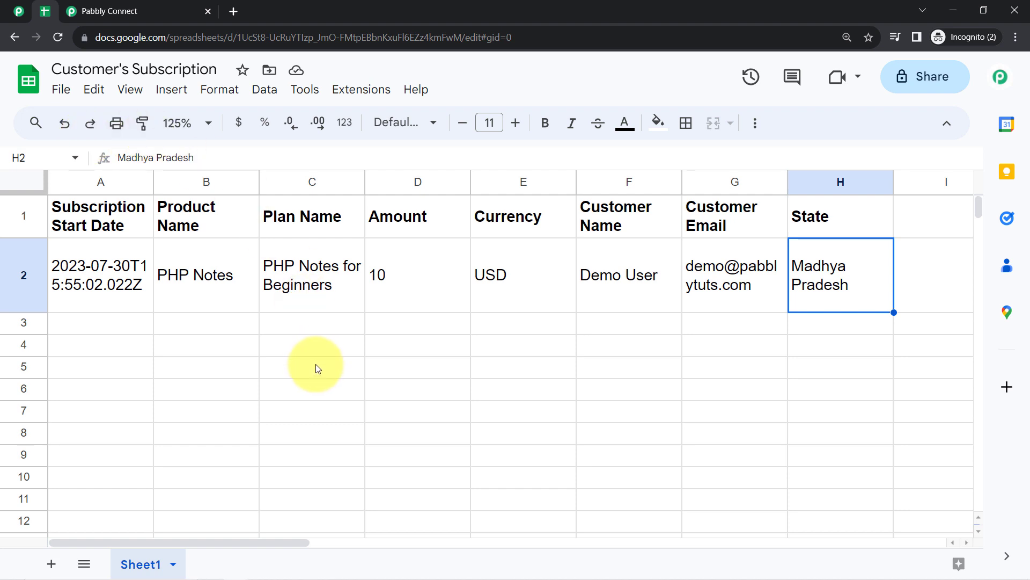
click(23, 276)
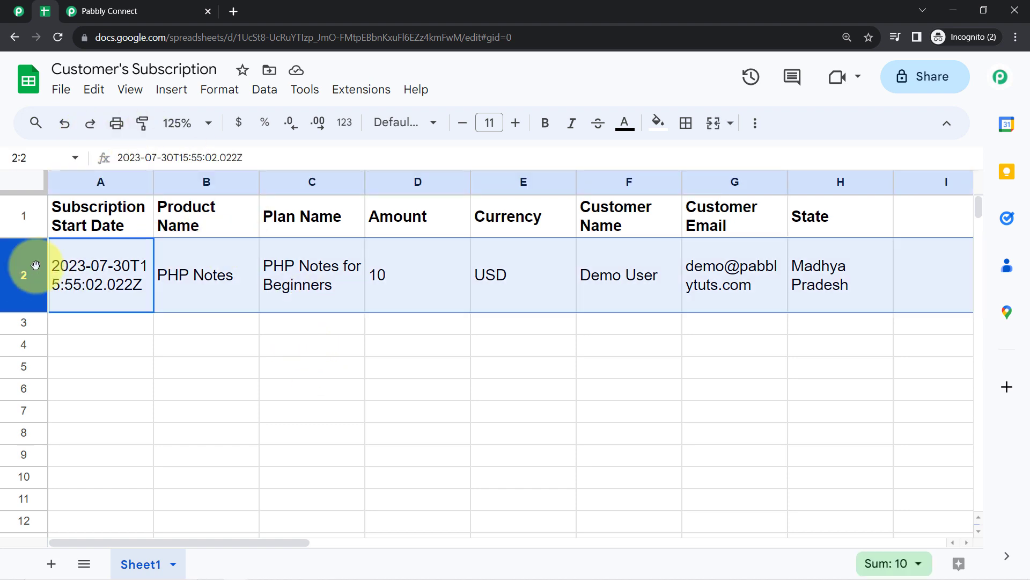
click(224, 330)
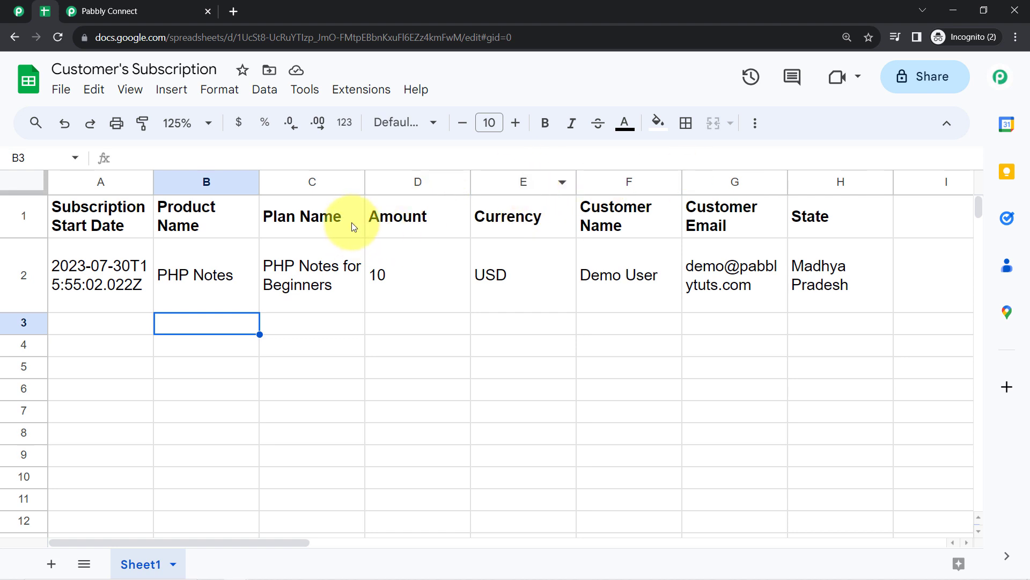
click(142, 5)
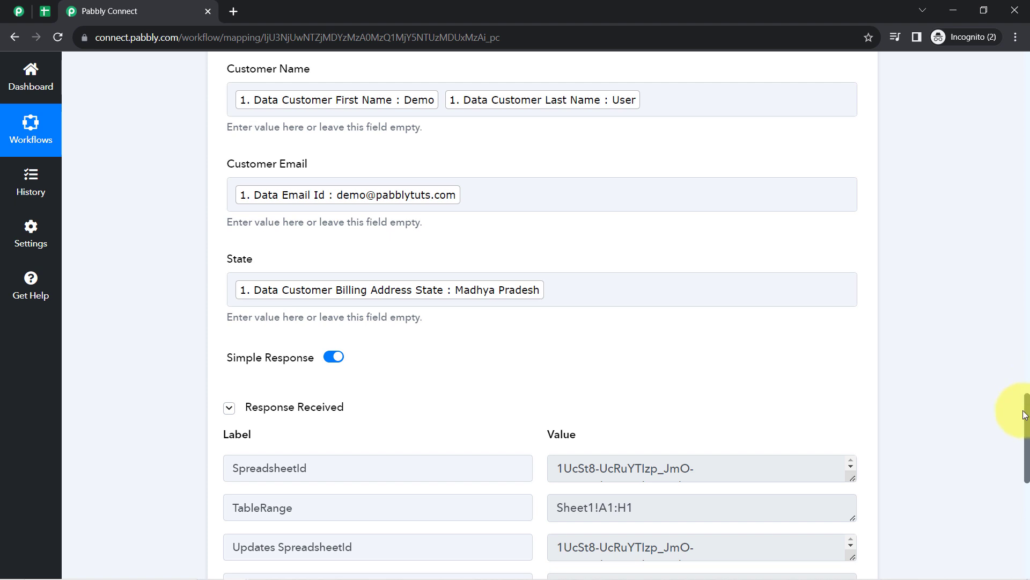
- Collapse the Pabbly Subscription Billing trigger card and the Google Sheets Add New Row card
drag(1028, 418, 1019, 27)
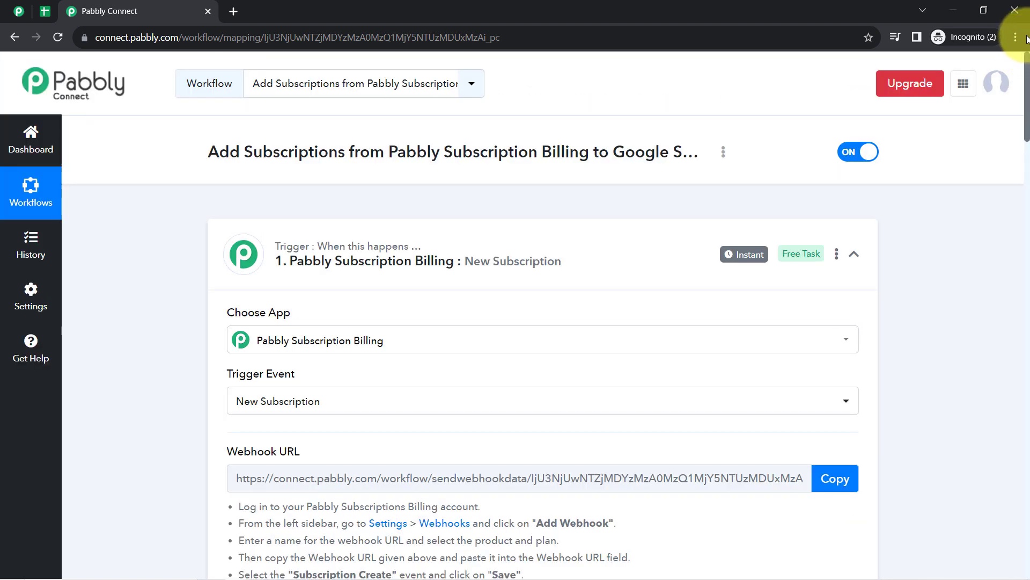
click(309, 266)
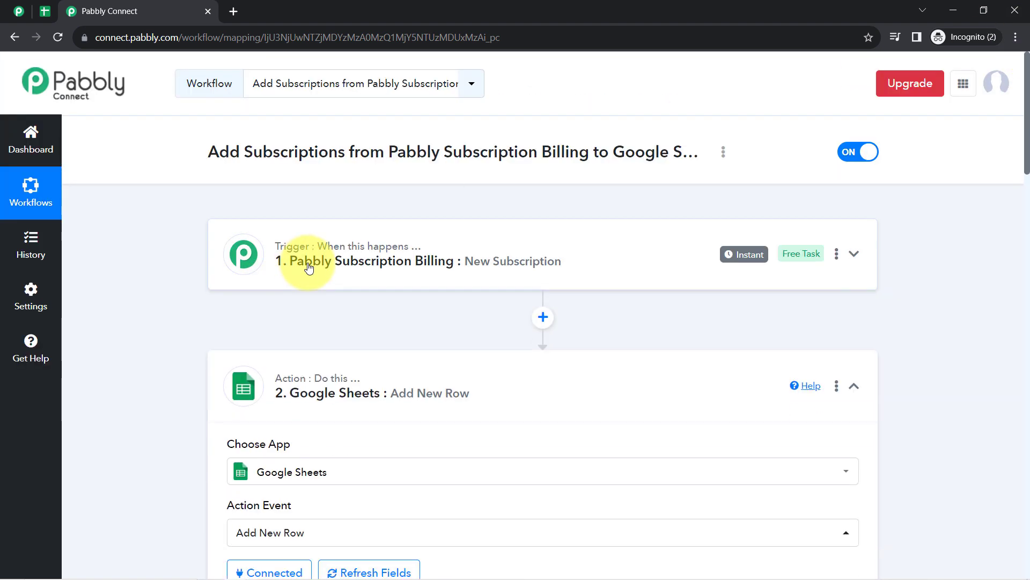
click(281, 389)
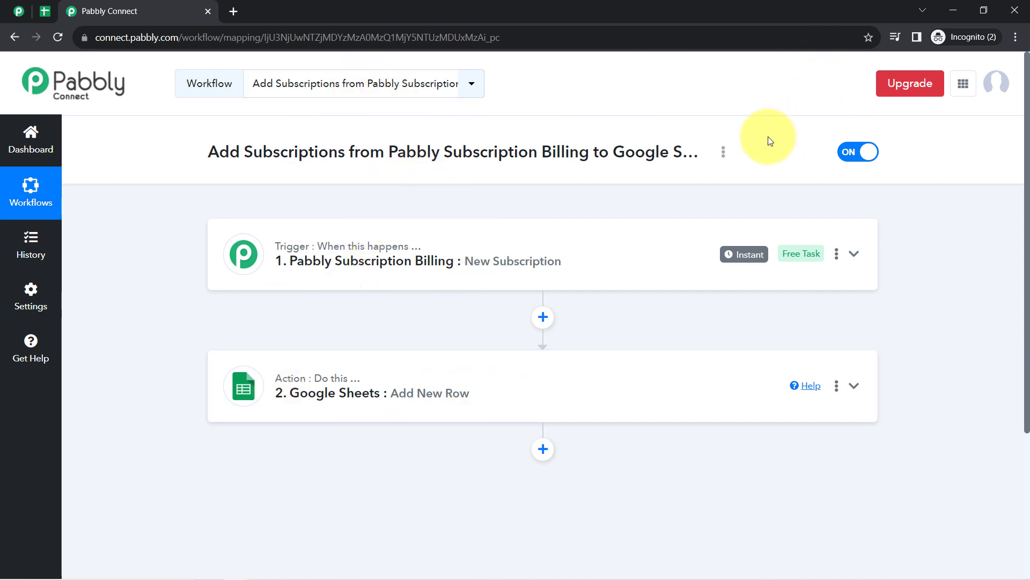
click(724, 154)
- Copy the workflow's link from the Share Workflow dialog and close it
click(618, 221)
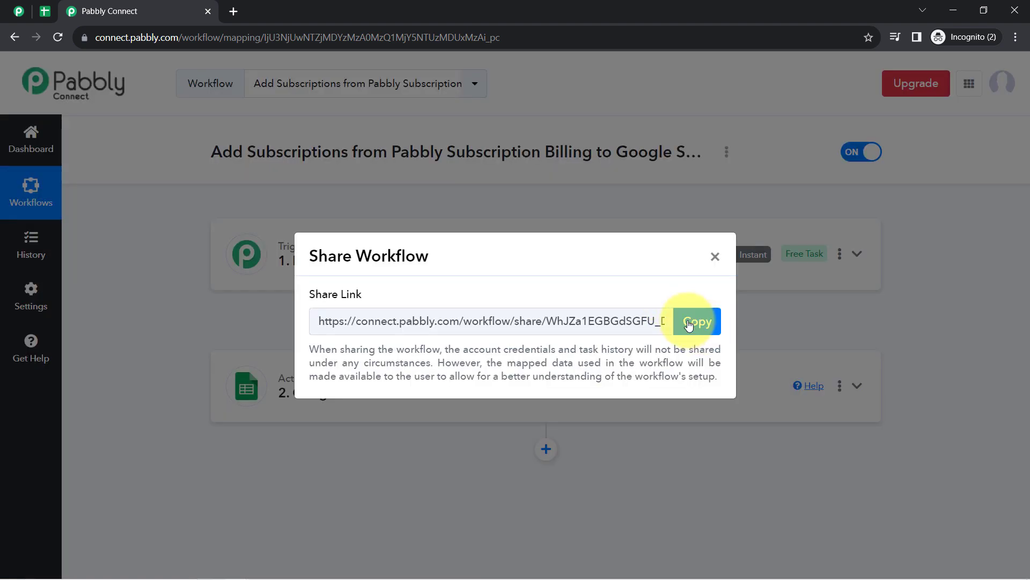
click(689, 325)
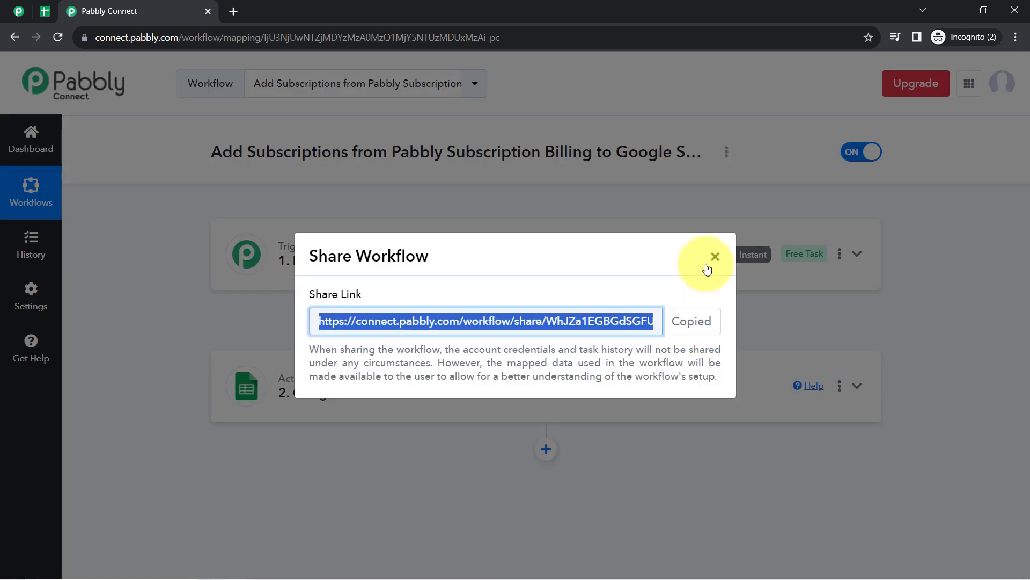
click(715, 257)
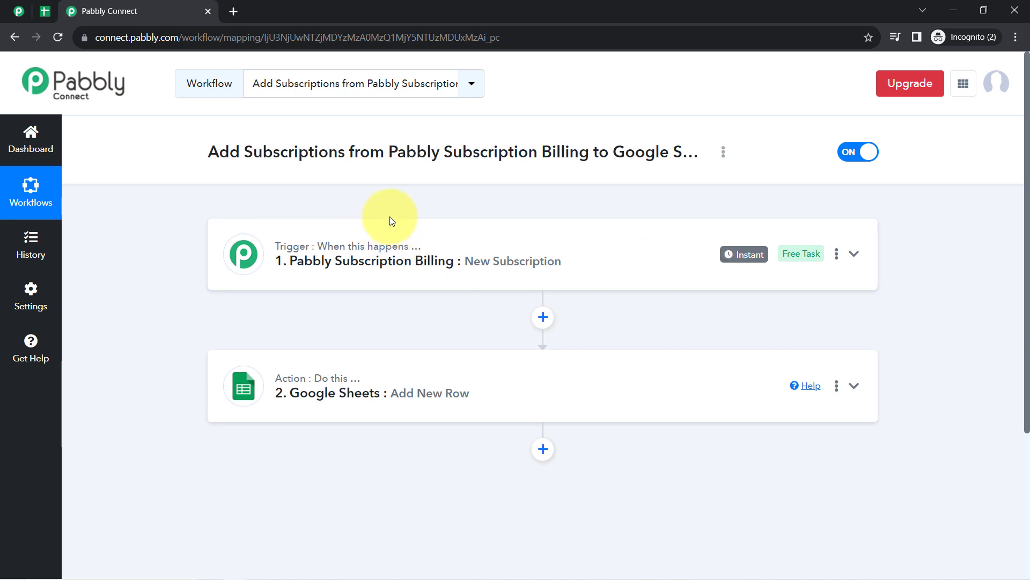
mouse_move(391, 279)
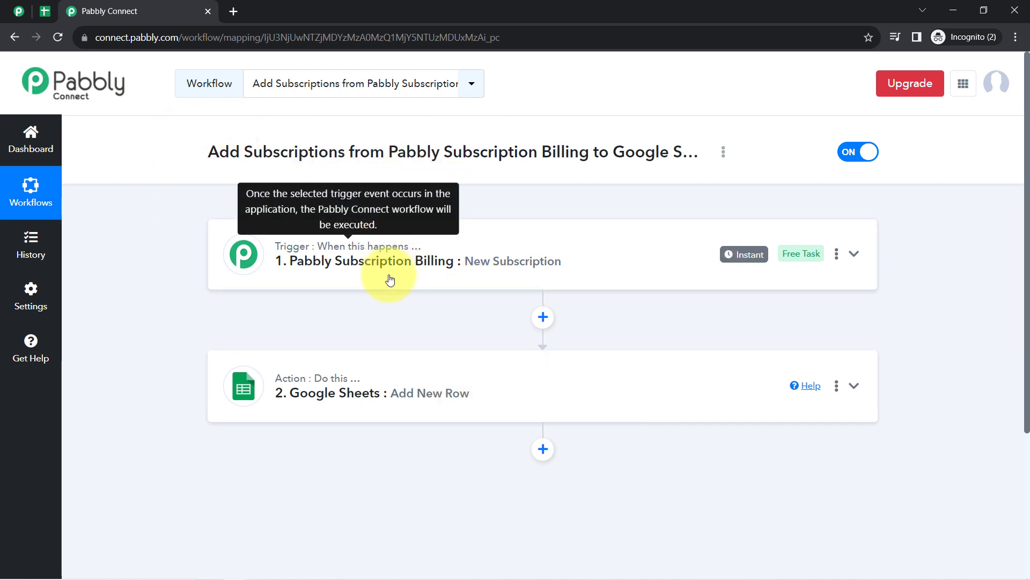